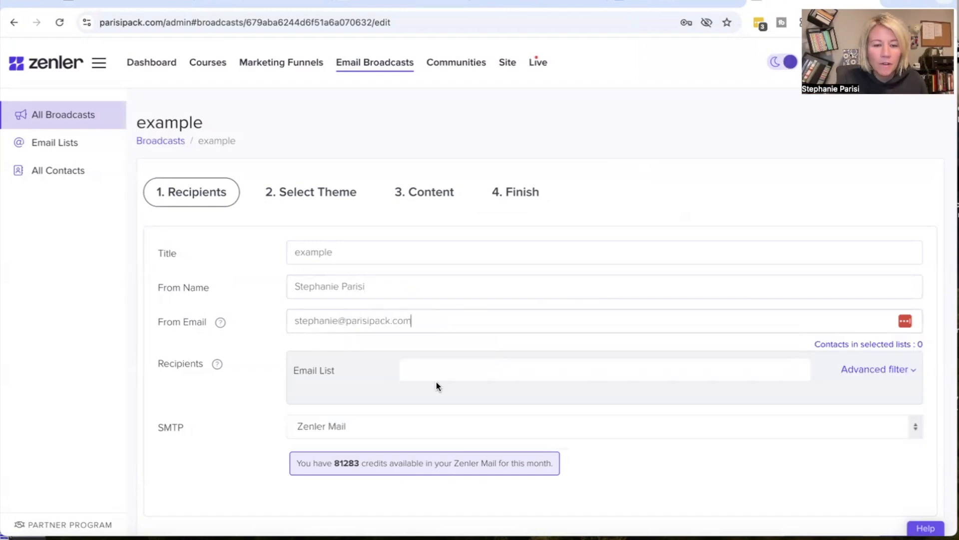
Add the lead gen and Pack Members email lists as the broadcast's recipients and proceed to the theme selection.
left_click(442, 370)
scroll(535, 319, "down", 2)
scroll(535, 319, "up", 2)
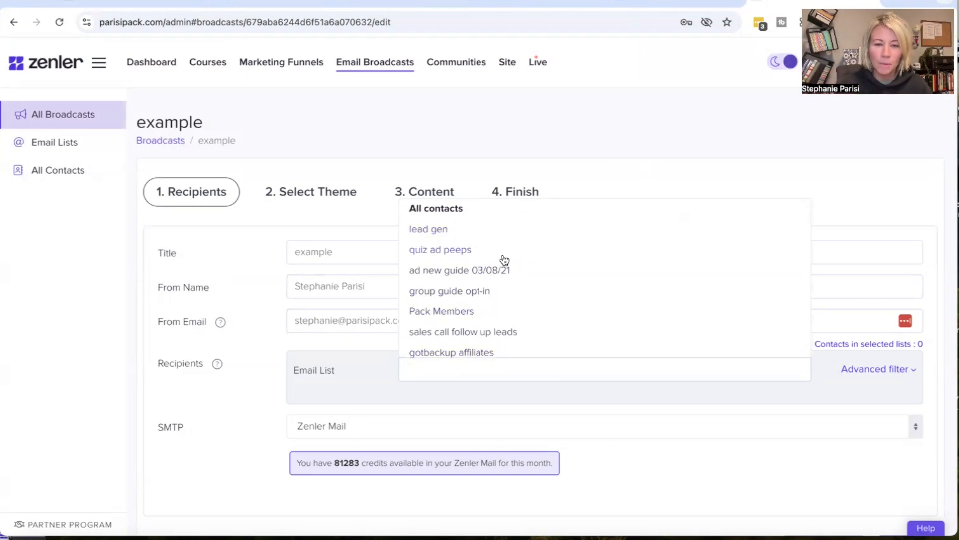
scroll(489, 308, "down", 1)
scroll(489, 305, "up", 1)
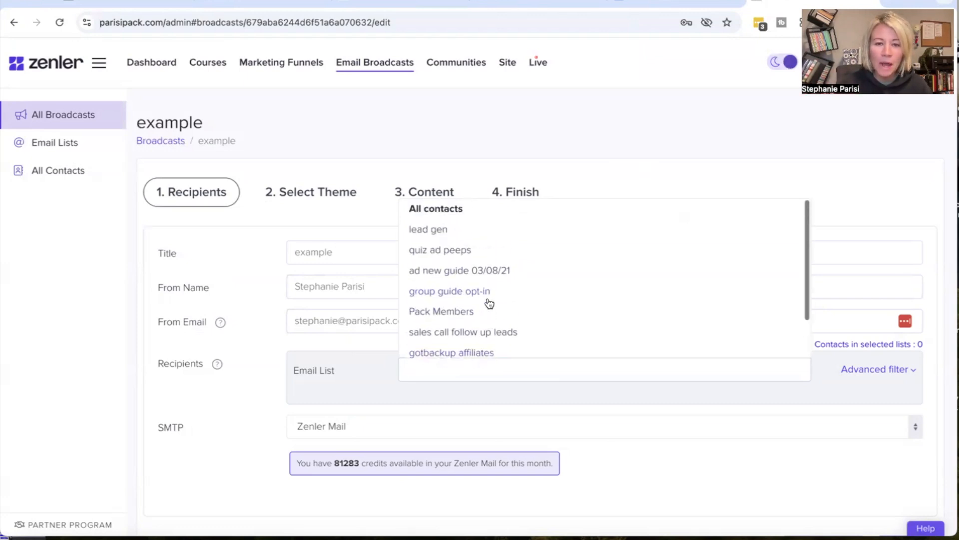
left_click(431, 231)
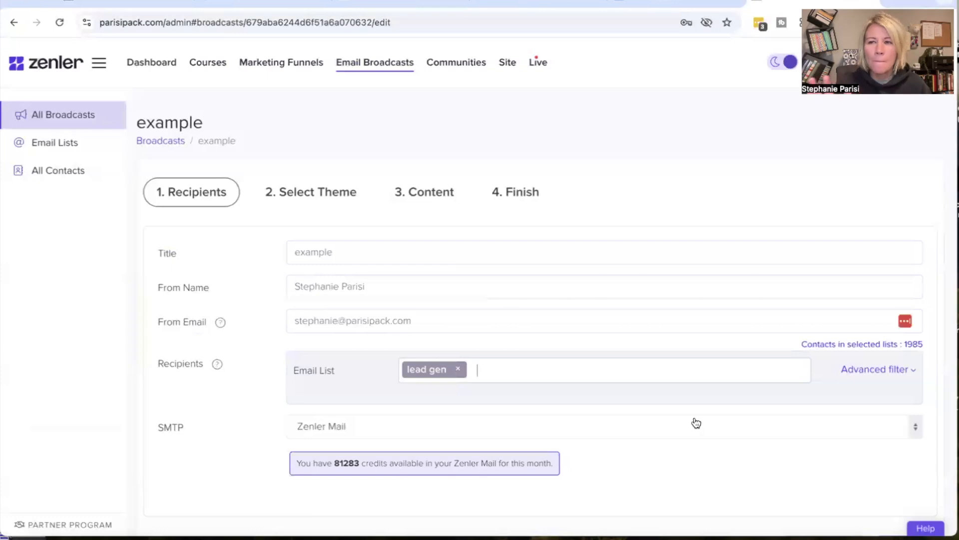
left_click(554, 370)
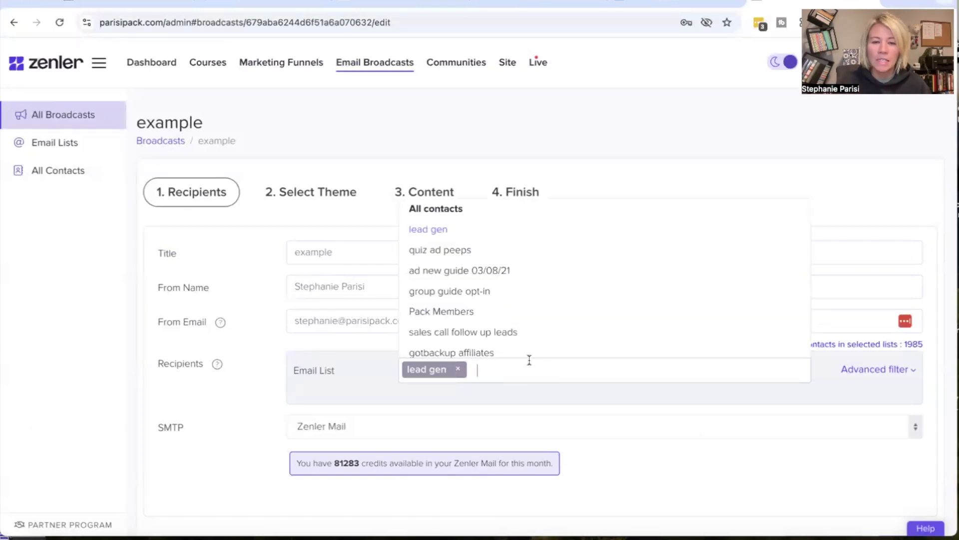
left_click(436, 313)
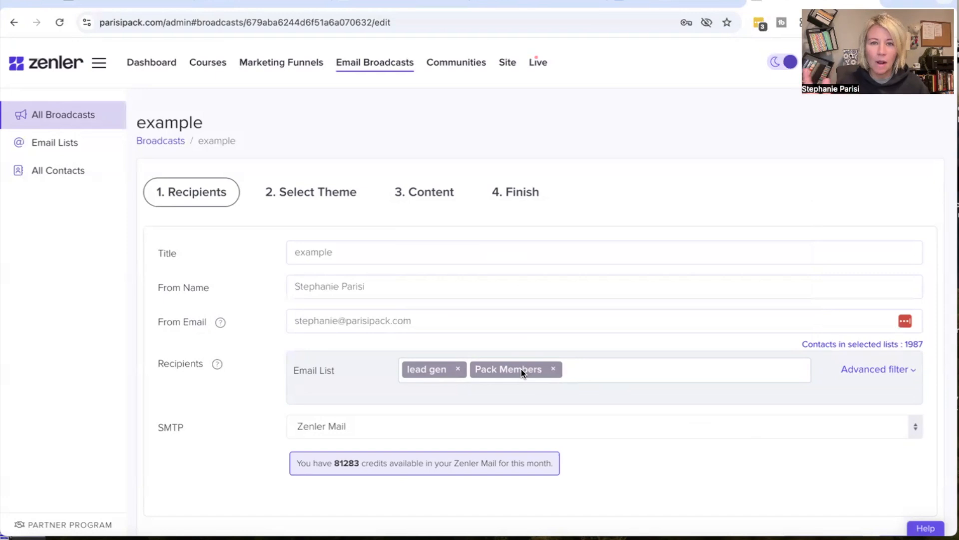
scroll(707, 439, "down", 1)
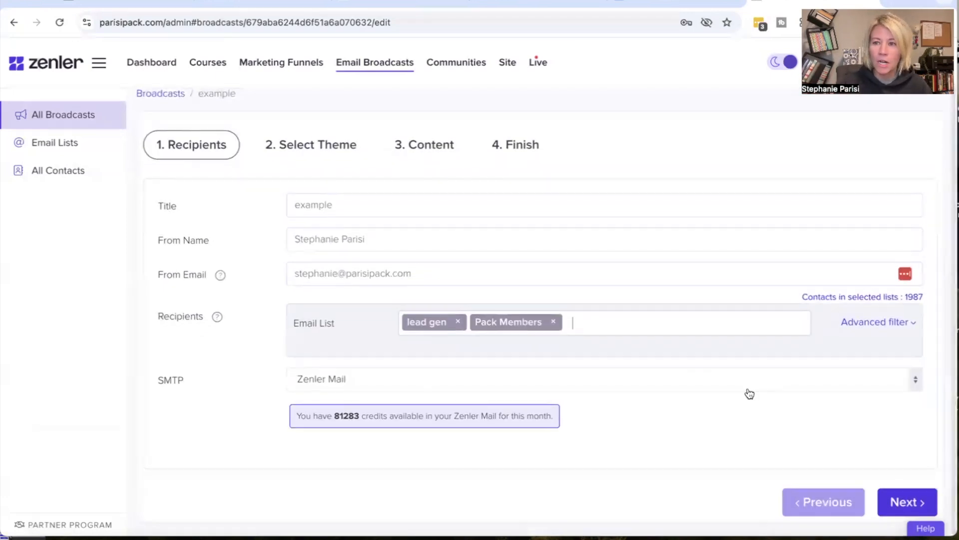
left_click(903, 511)
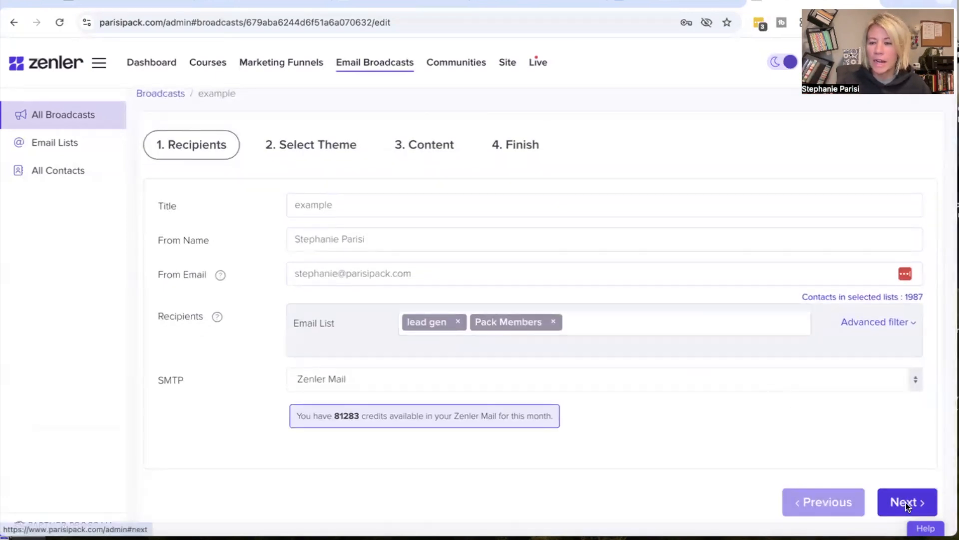
Browse the gallery of email themes and select the Text - Personal theme for the broadcast.
mouse_move(692, 444)
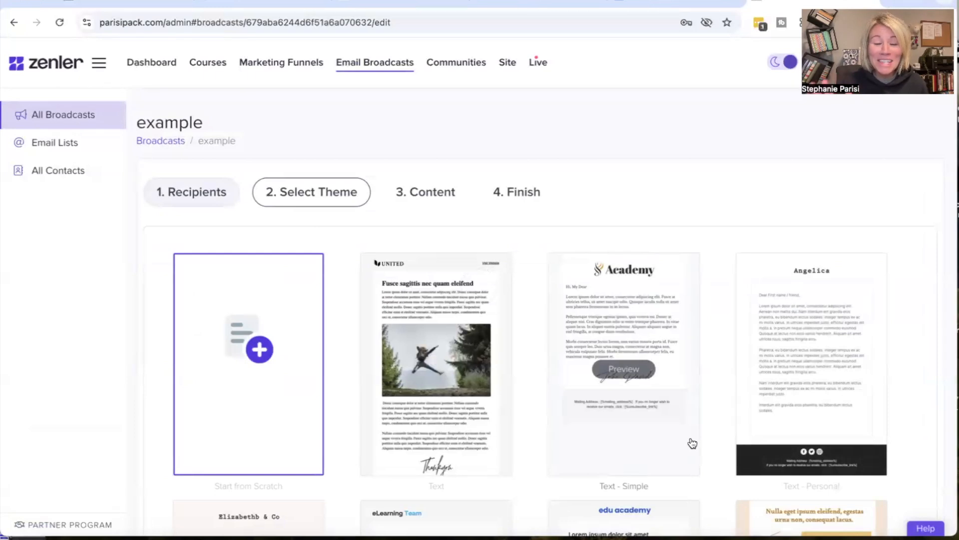
scroll(692, 444, "down", 8)
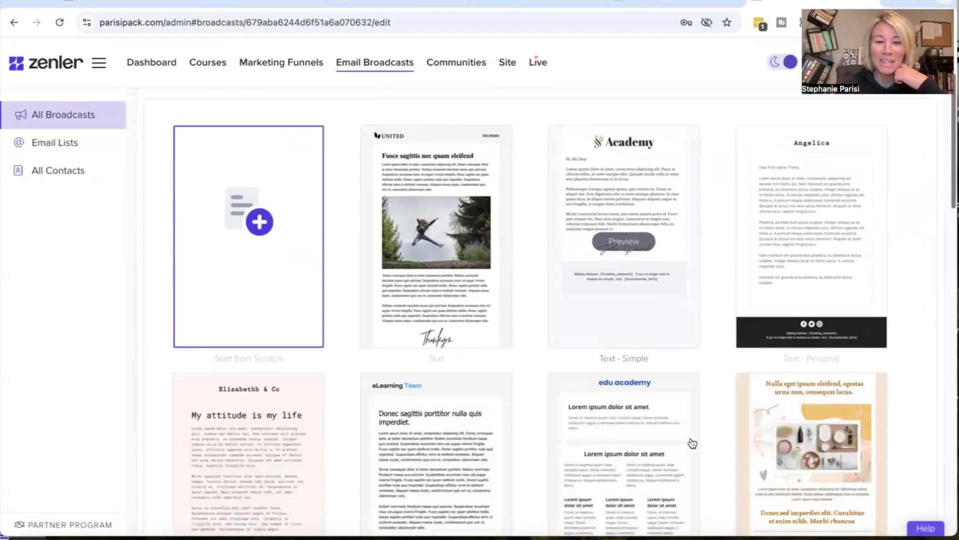
scroll(691, 444, "down", 7)
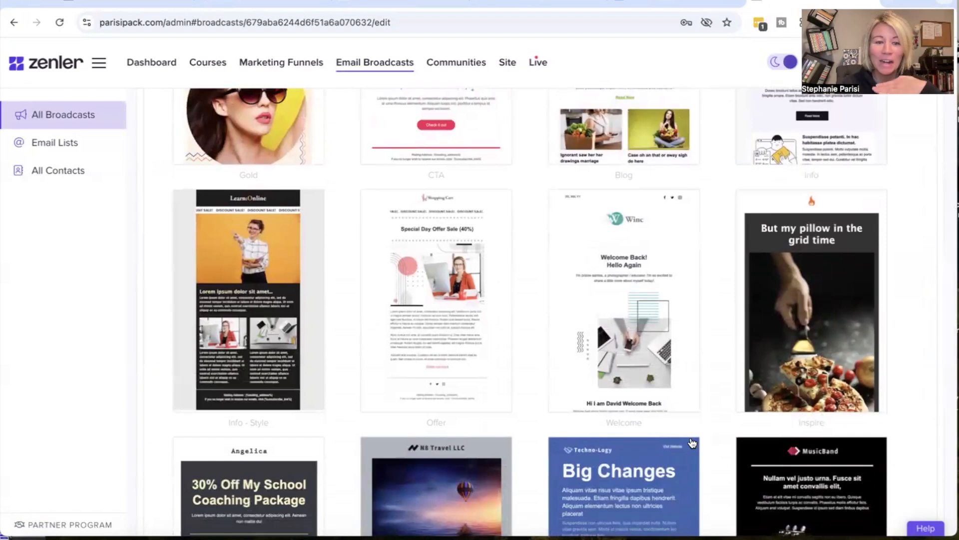
scroll(692, 444, "down", 7)
scroll(692, 442, "down", 3)
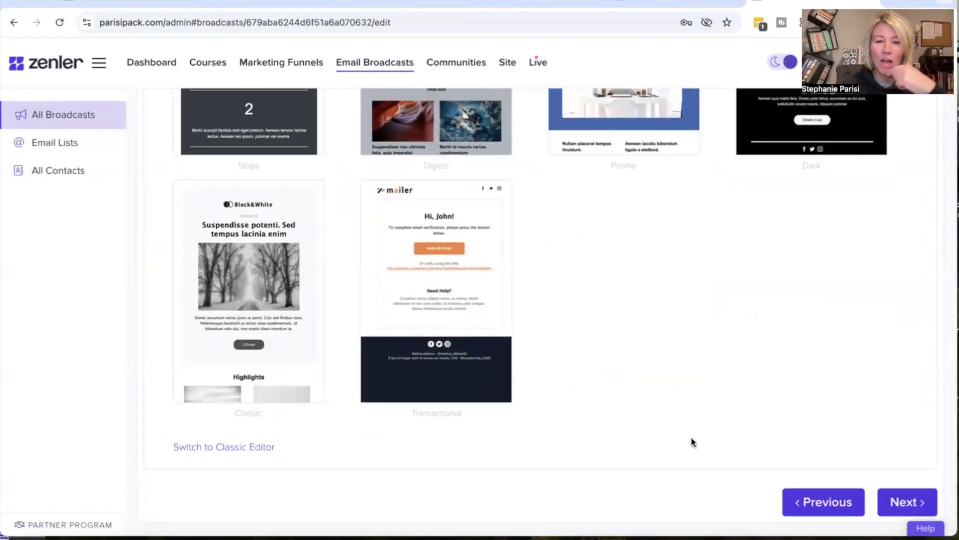
scroll(691, 442, "up", 15)
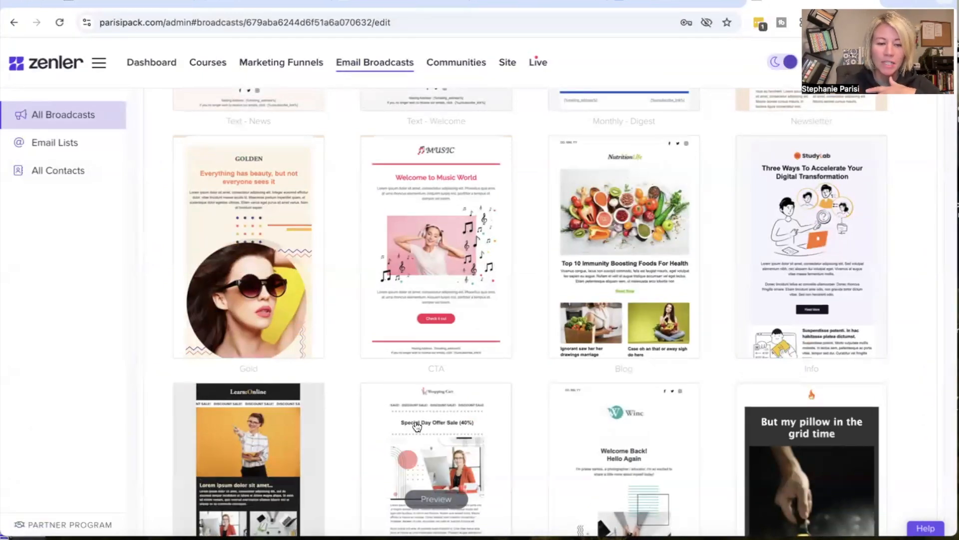
scroll(459, 396, "up", 1)
scroll(459, 396, "up", 15)
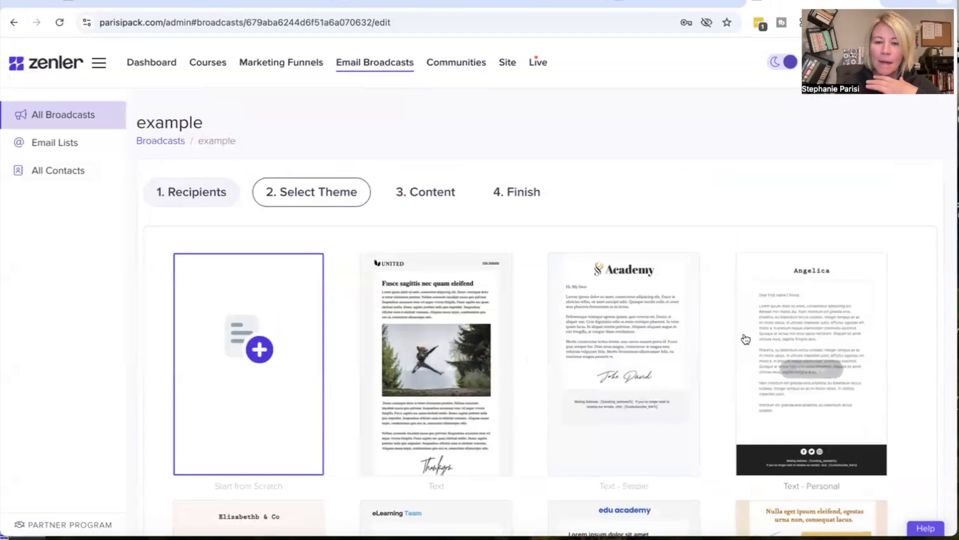
left_click(812, 280)
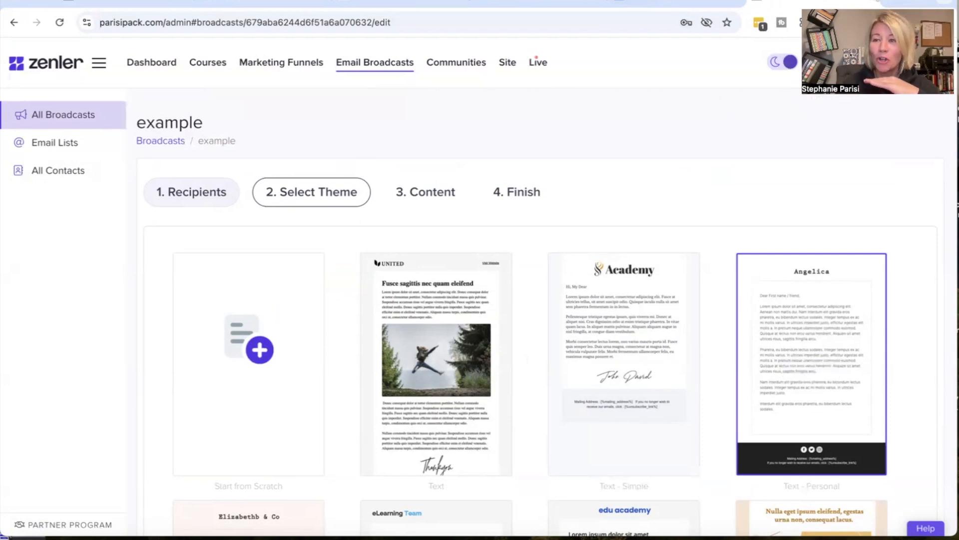
Open gmail.com in a new browser tab and open the newest "what happened last week" newsletter.
key("super+t")
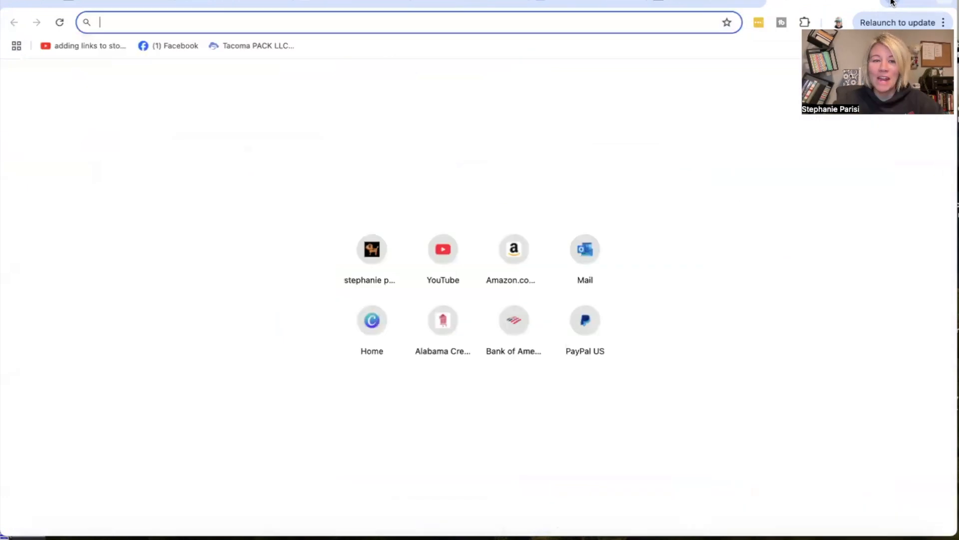
type("gmail.com")
key("Return")
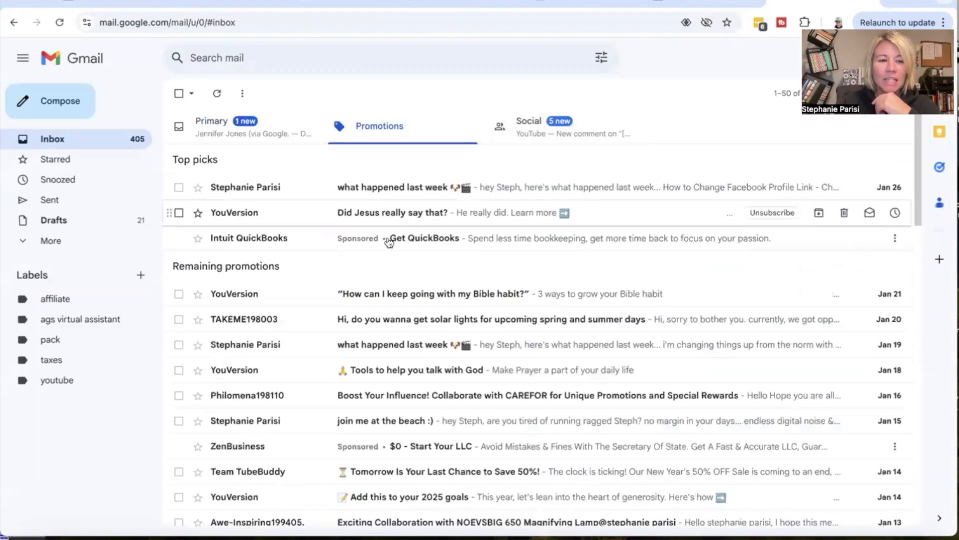
left_click(408, 189)
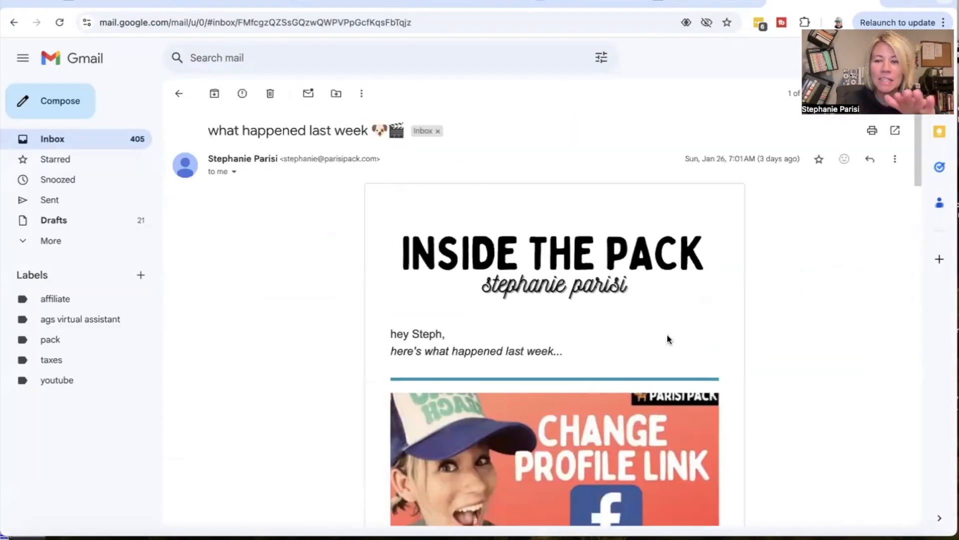
Examine the newsletter's layout, from the header image through the video, wins and time management quiz sections to its lower part.
scroll(739, 369, "down", 1)
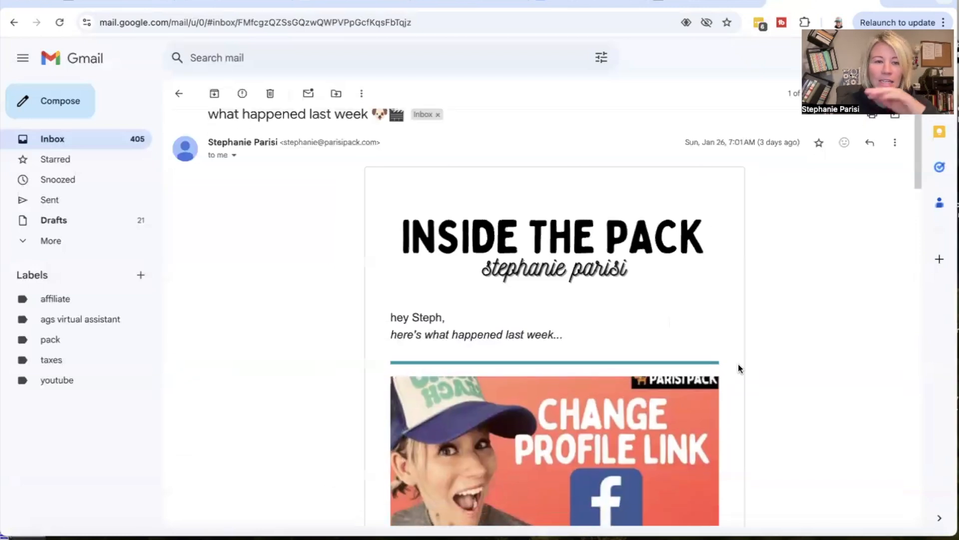
scroll(740, 369, "down", 3)
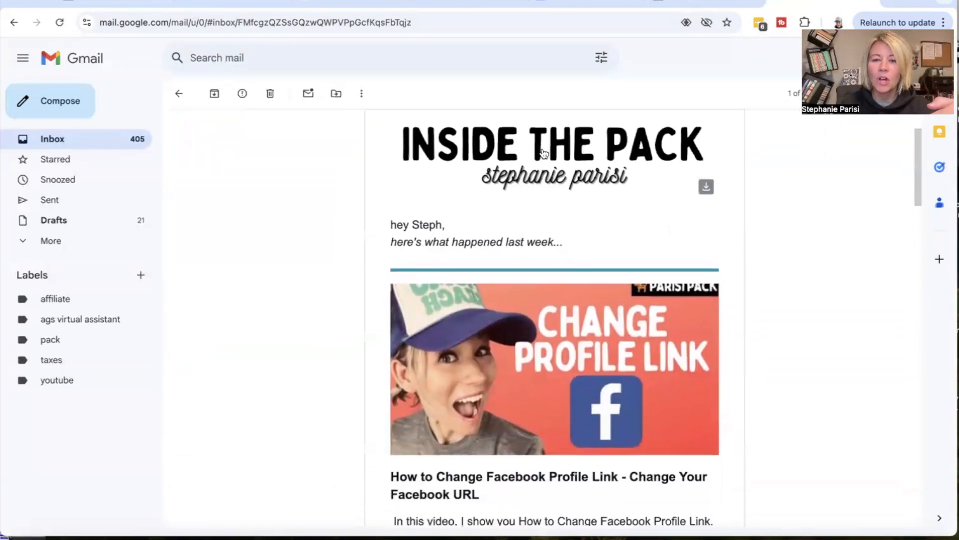
scroll(549, 210, "up", 4)
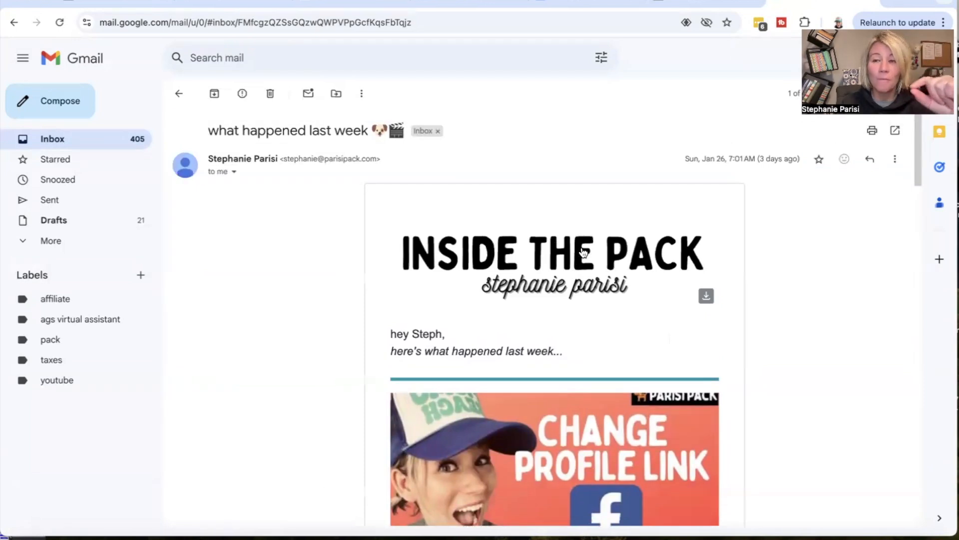
scroll(618, 298, "down", 7)
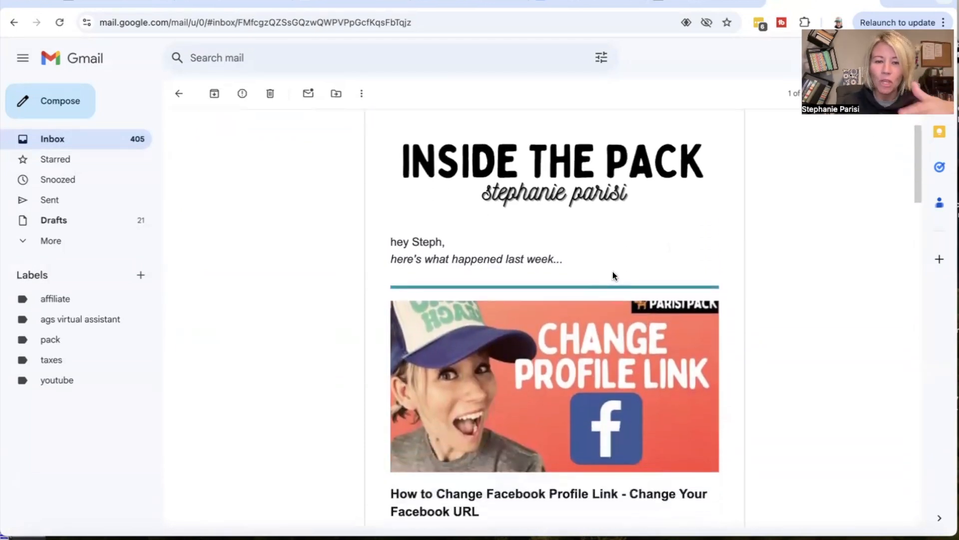
scroll(517, 302, "down", 7)
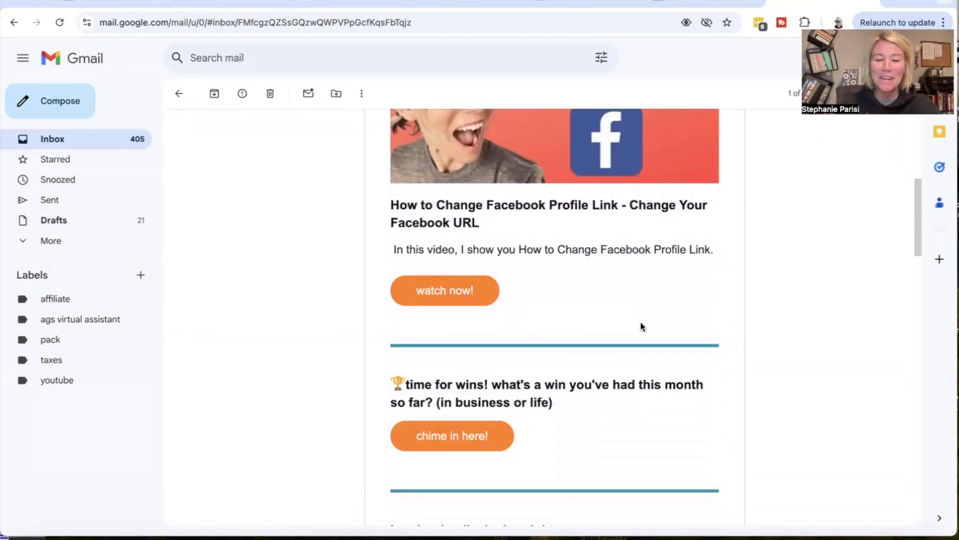
scroll(618, 344, "down", 6)
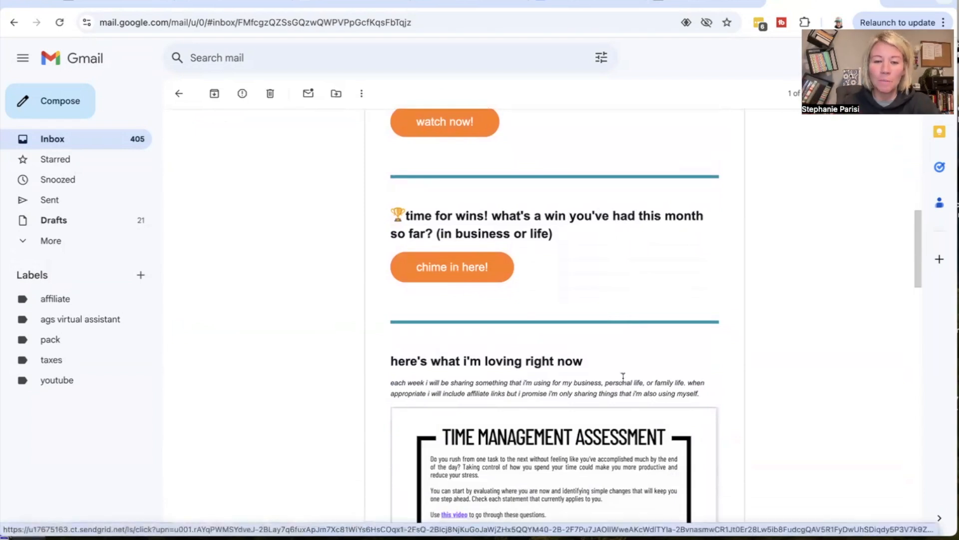
scroll(628, 331, "down", 1)
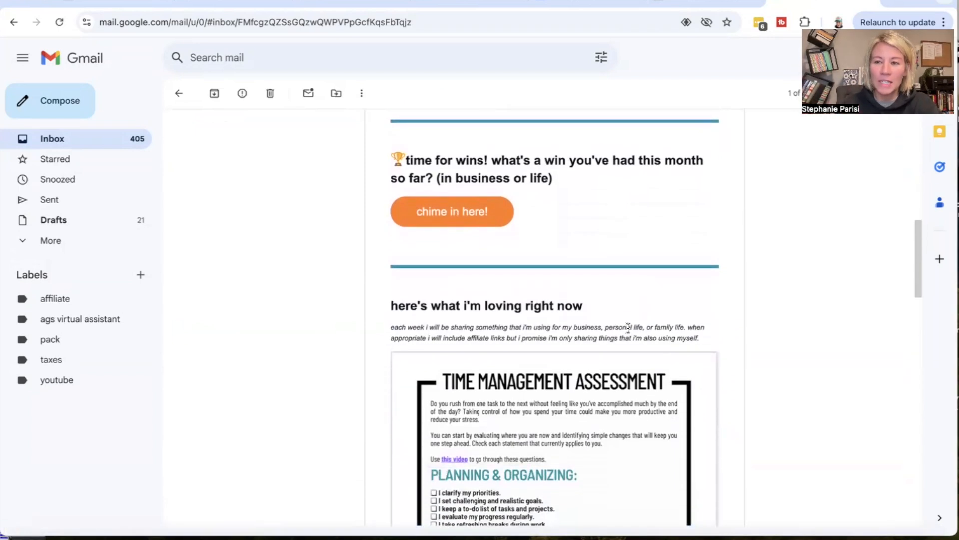
scroll(629, 331, "down", 1)
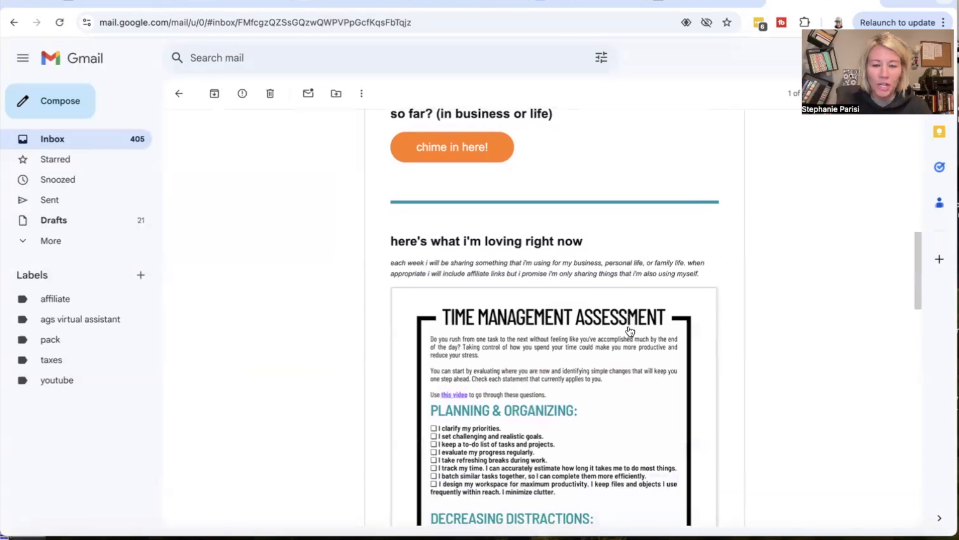
scroll(628, 331, "down", 3)
scroll(598, 273, "up", 2)
scroll(552, 310, "down", 2)
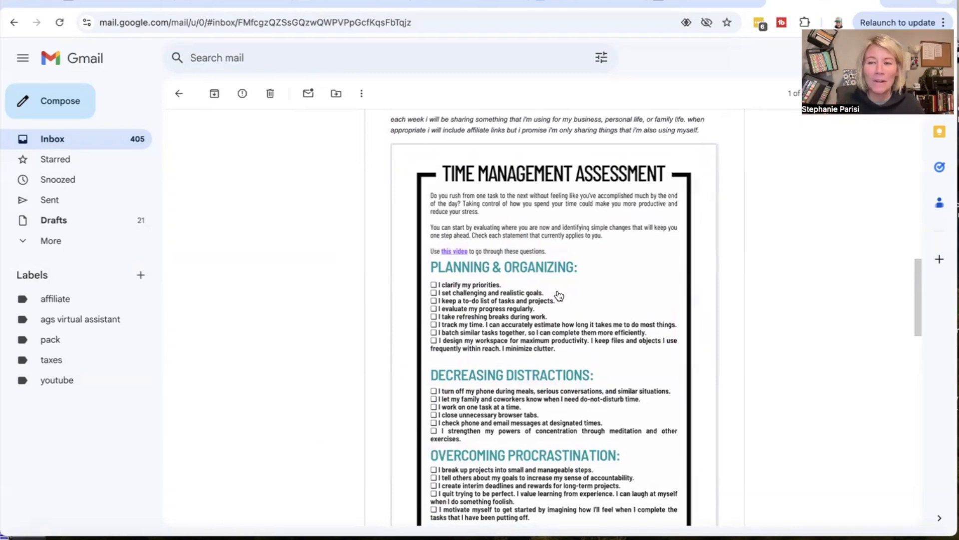
scroll(559, 296, "down", 5)
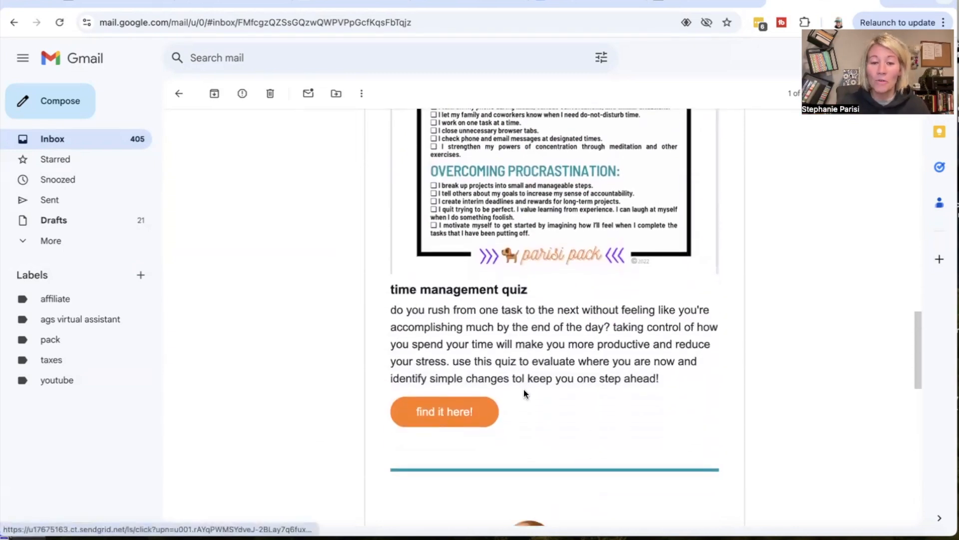
scroll(524, 389, "down", 3)
scroll(523, 389, "down", 2)
scroll(590, 392, "down", 6)
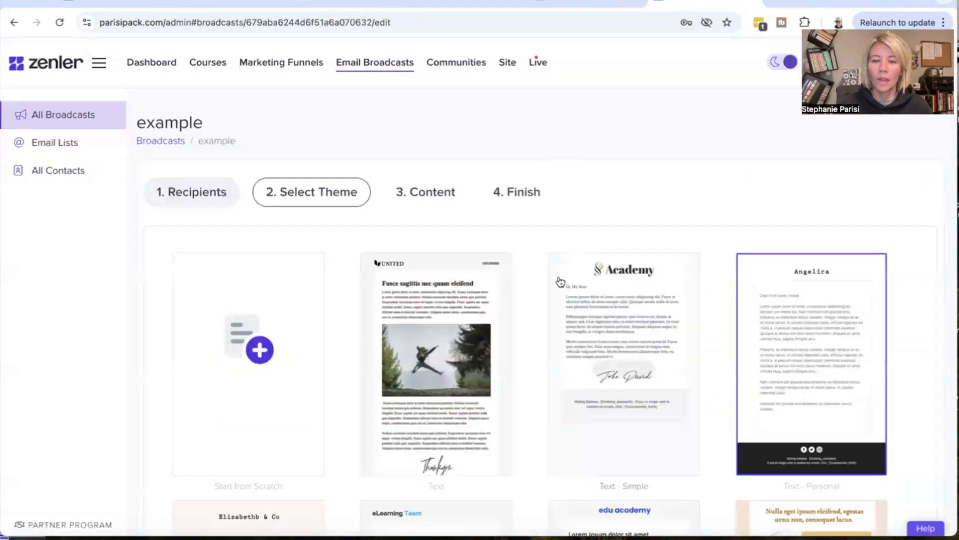
Switch back to the Zenler broadcast, look over the available themes and proceed to the content stage with the selected theme.
scroll(805, 355, "down", 4)
scroll(805, 355, "up", 4)
scroll(805, 355, "down", 15)
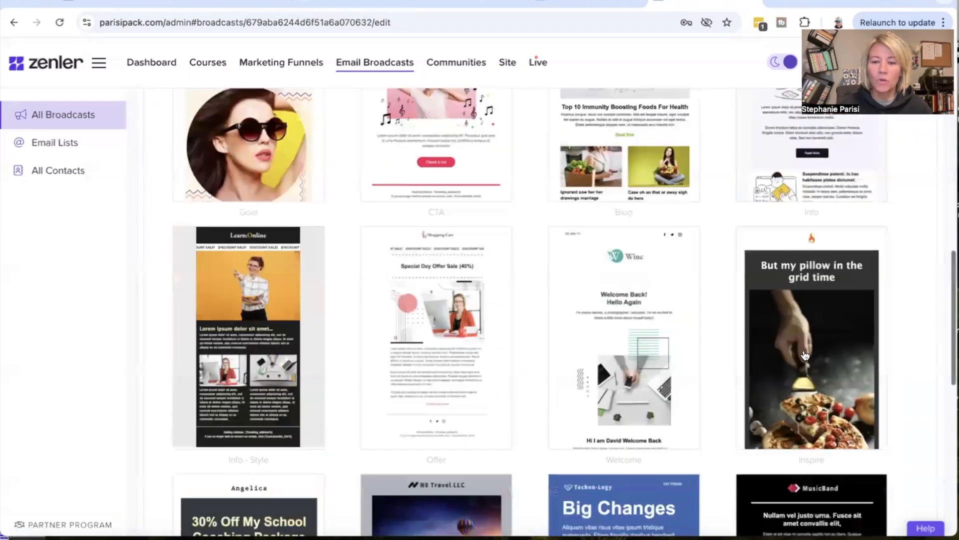
scroll(780, 359, "down", 10)
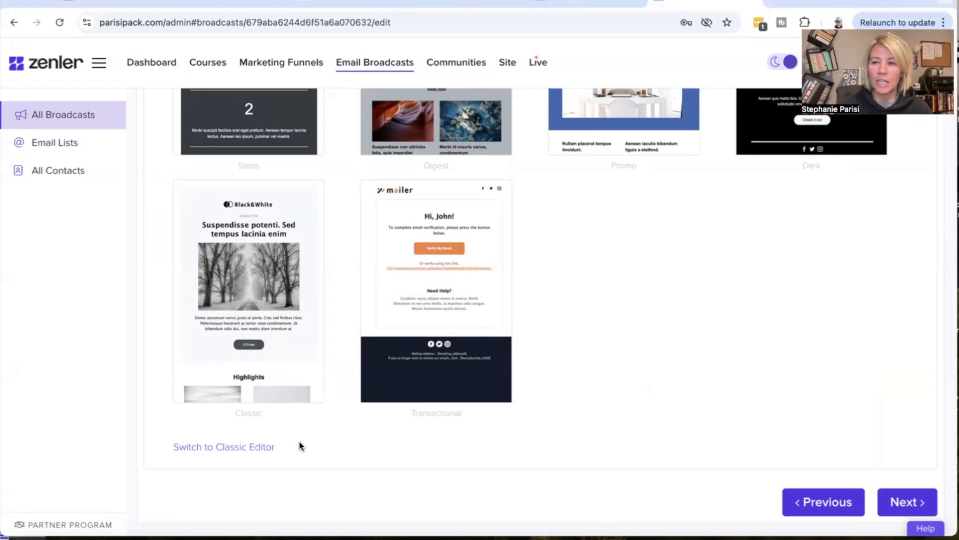
left_click(898, 504)
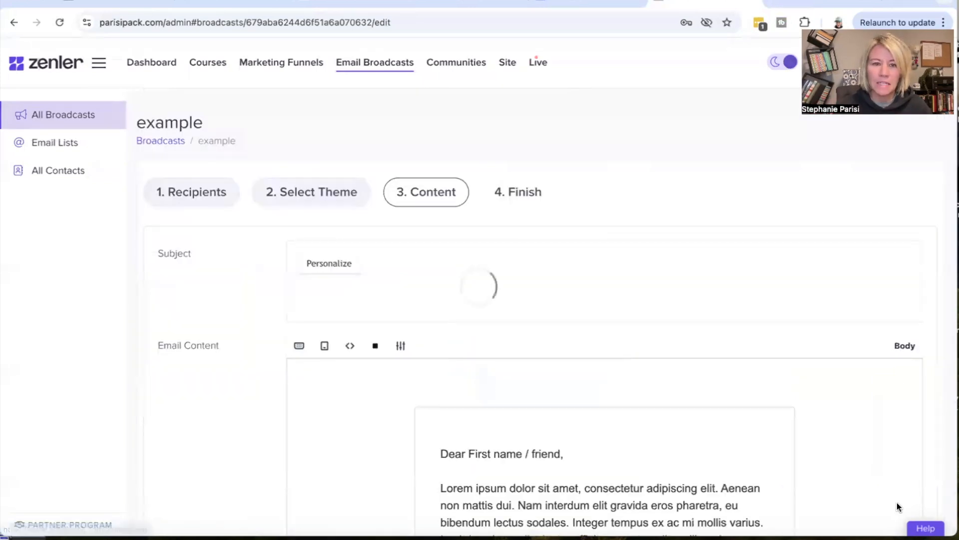
Enter "example" as the email subject and review the template's content from the greeting down to the footer.
left_click(359, 298)
type("example")
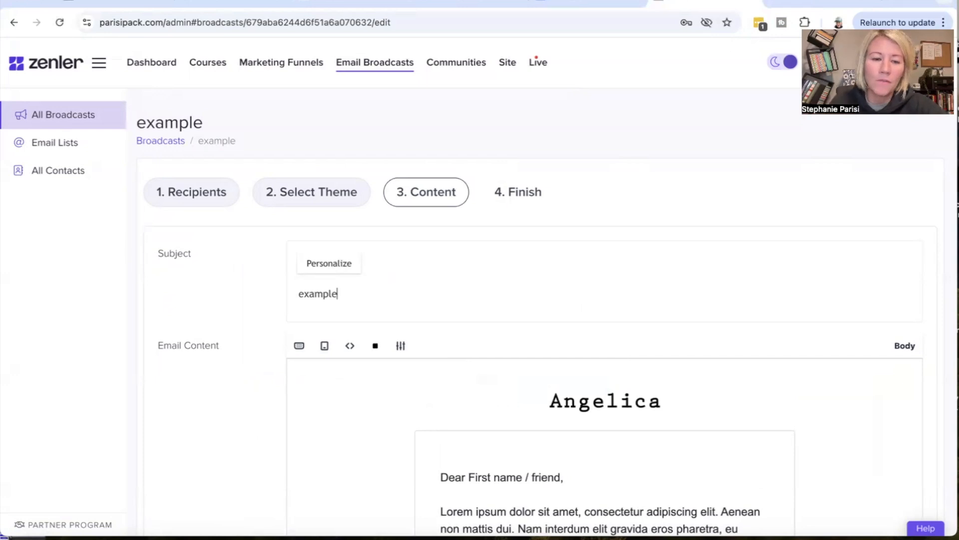
scroll(486, 331, "down", 5)
scroll(486, 337, "up", 5)
scroll(598, 407, "down", 5)
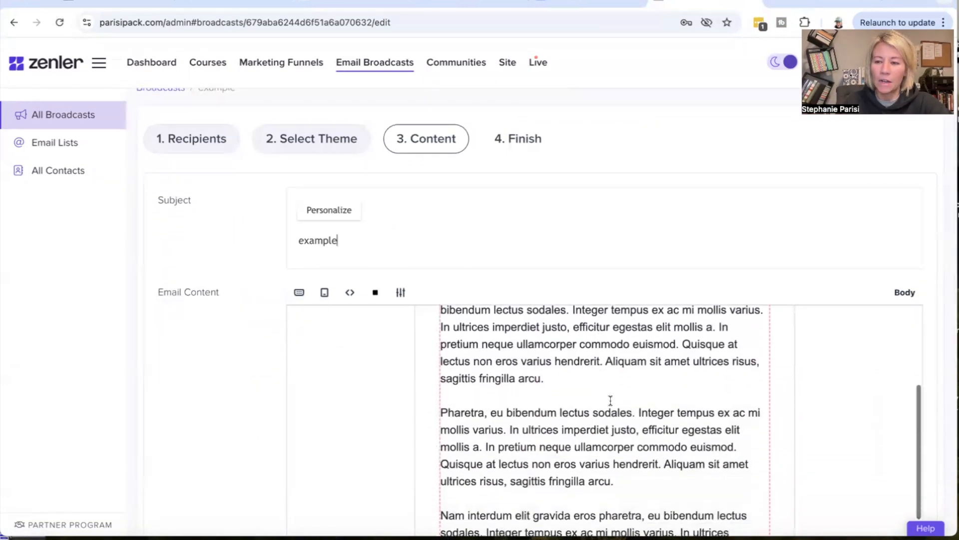
scroll(705, 421, "down", 3)
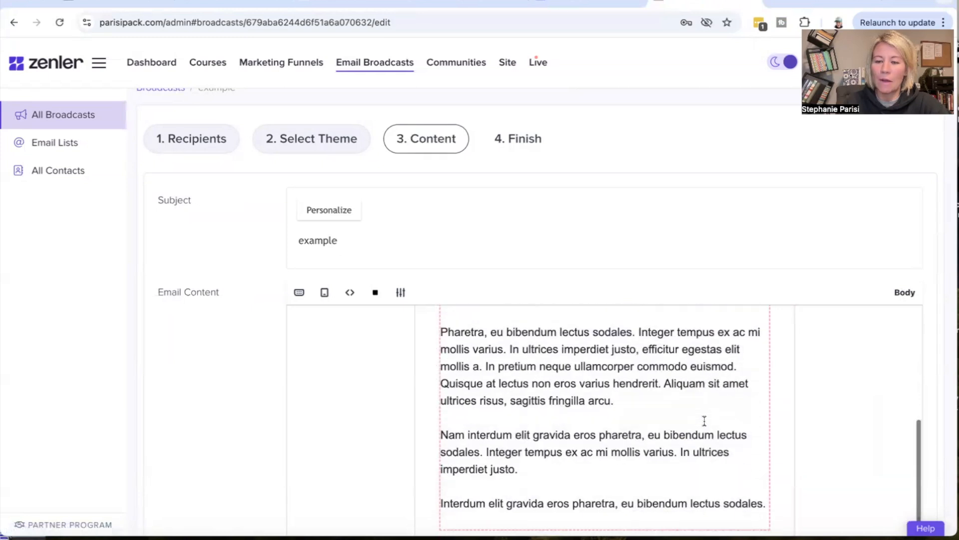
scroll(704, 421, "down", 10)
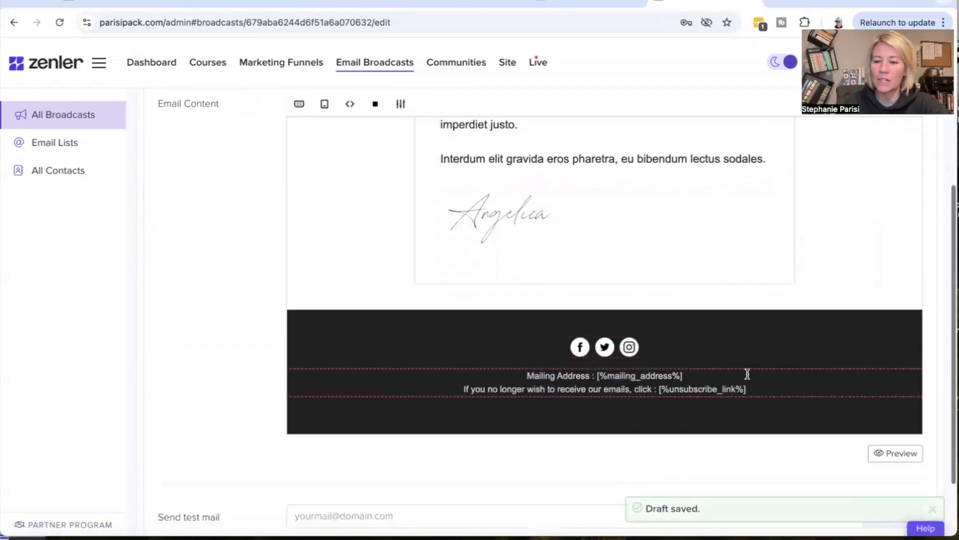
Examine the email template from header to footer, selecting different elements to see the body, header, main and block levels they belong to.
scroll(747, 373, "up", 15)
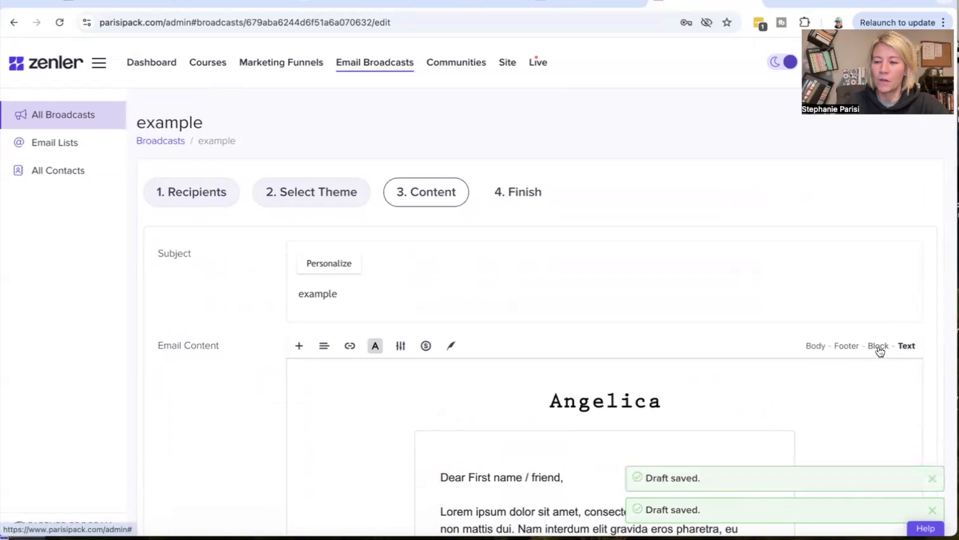
scroll(782, 374, "down", 10)
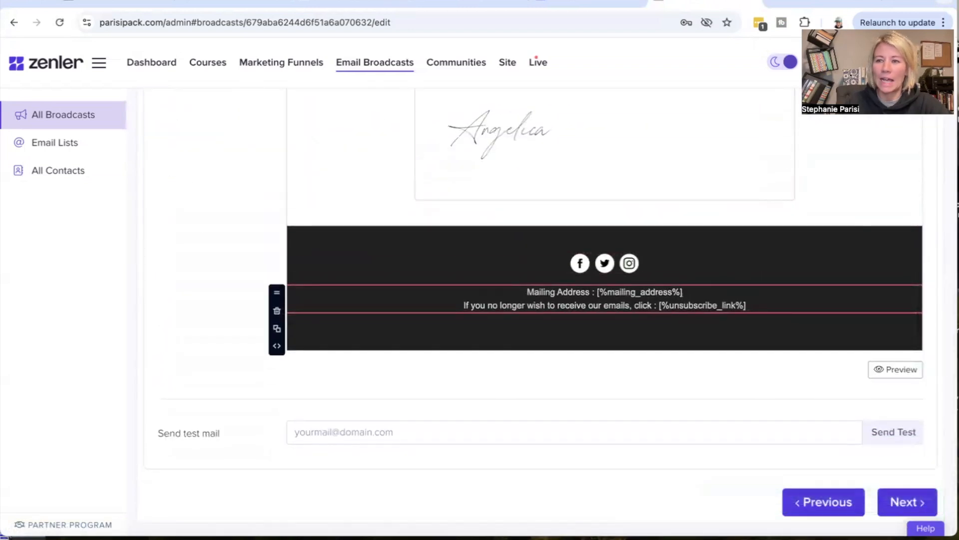
scroll(653, 265, "up", 5)
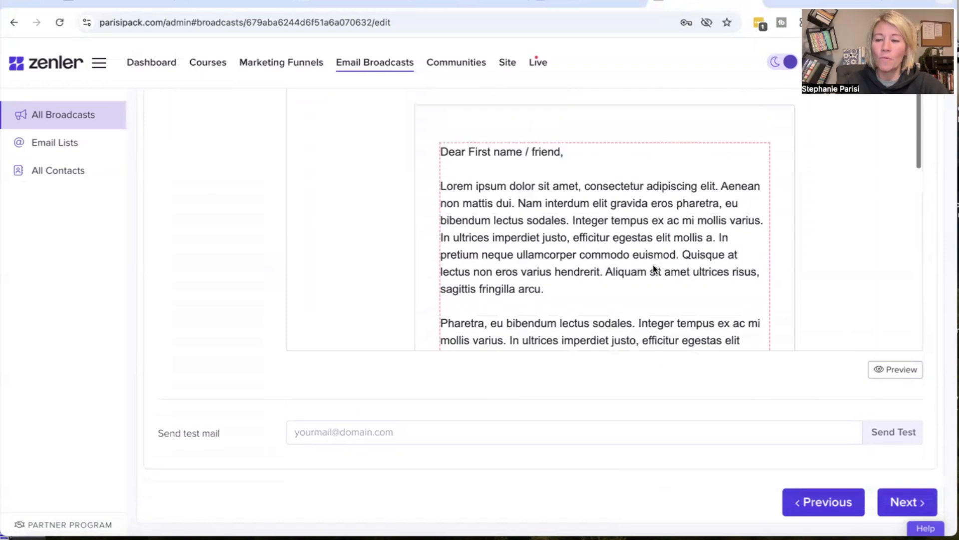
scroll(652, 265, "up", 5)
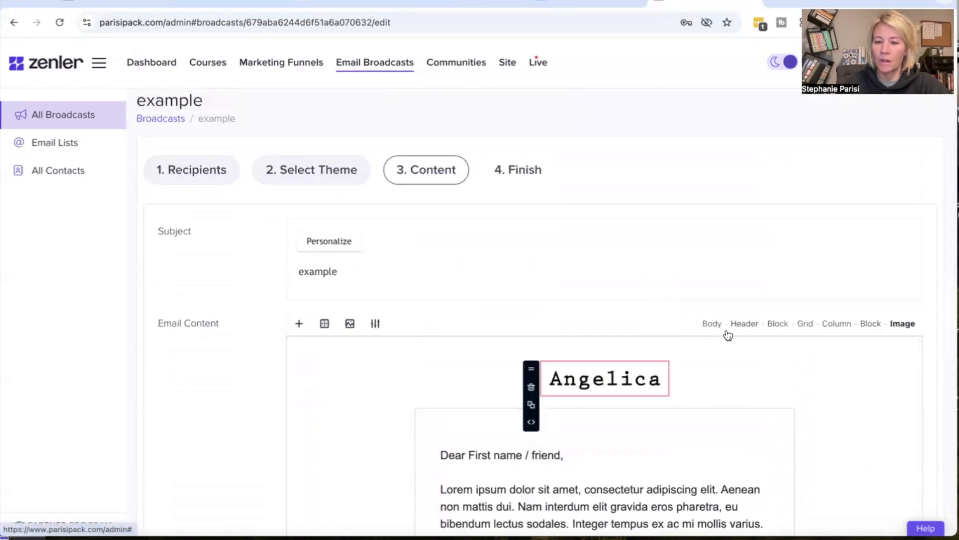
left_click(700, 368)
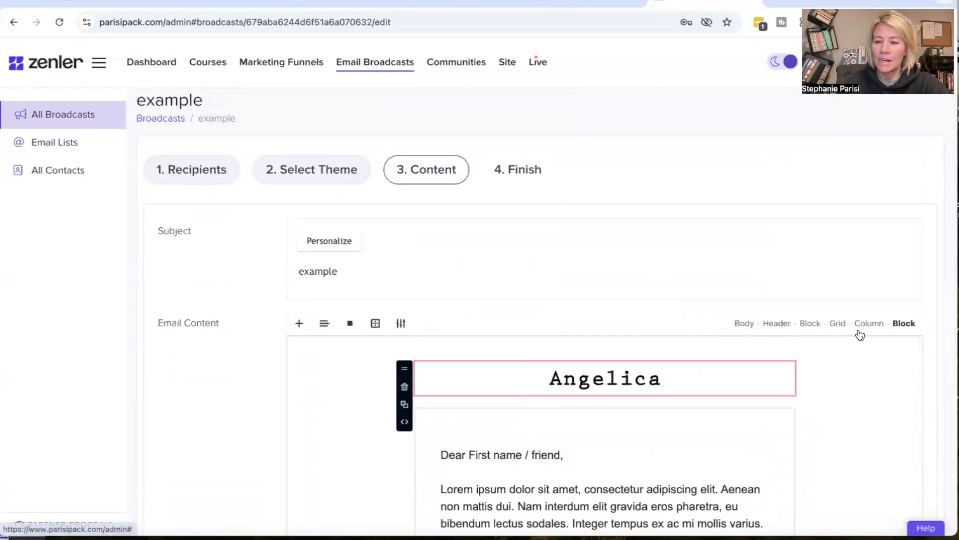
scroll(677, 455, "down", 10)
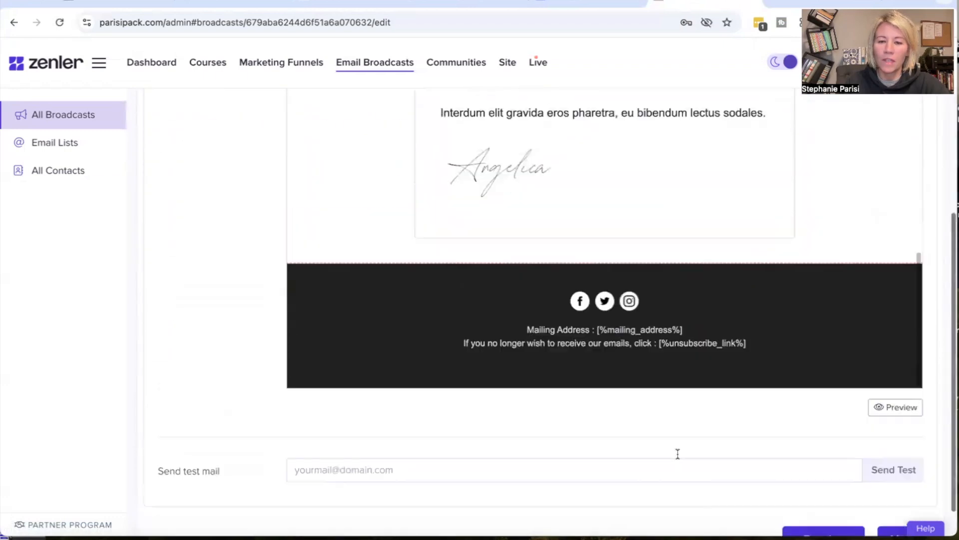
scroll(647, 453, "up", 10)
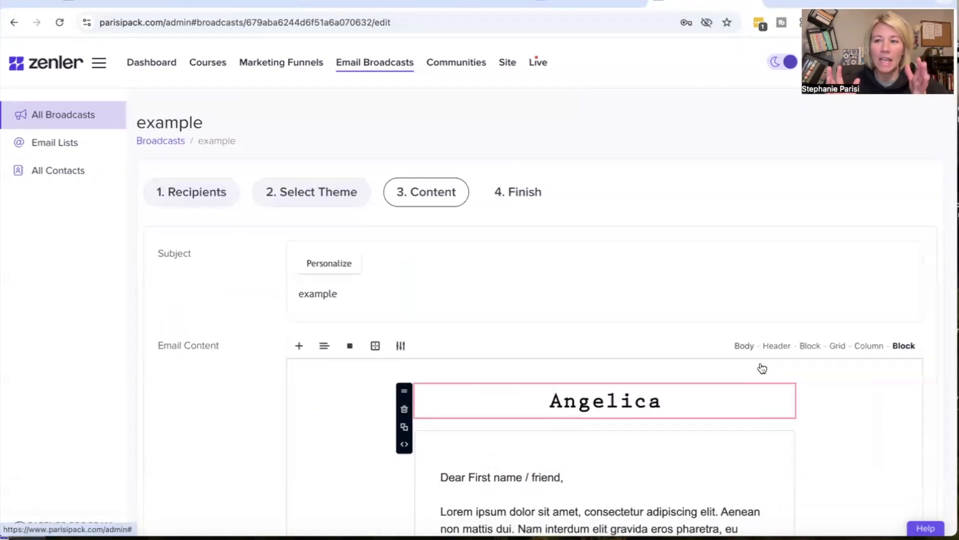
left_click(688, 465)
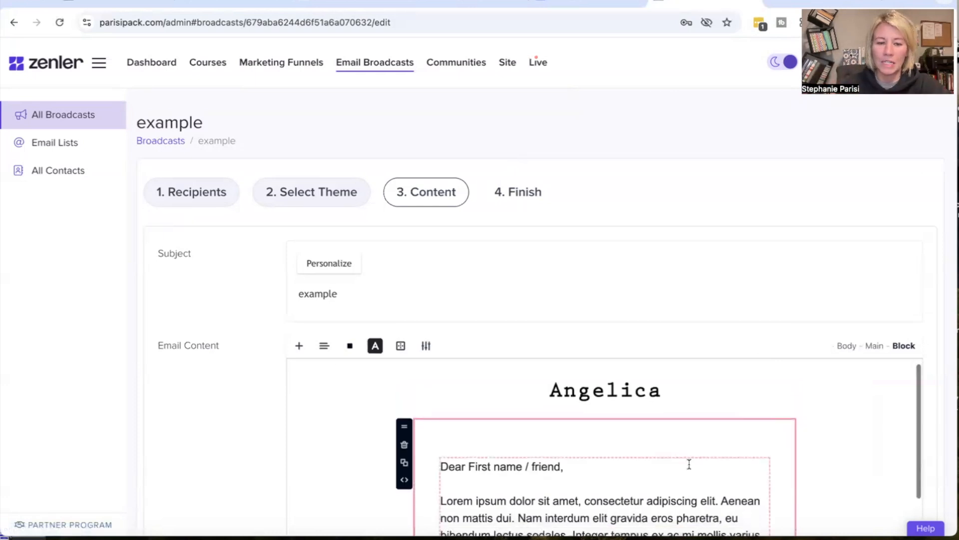
left_click(848, 347)
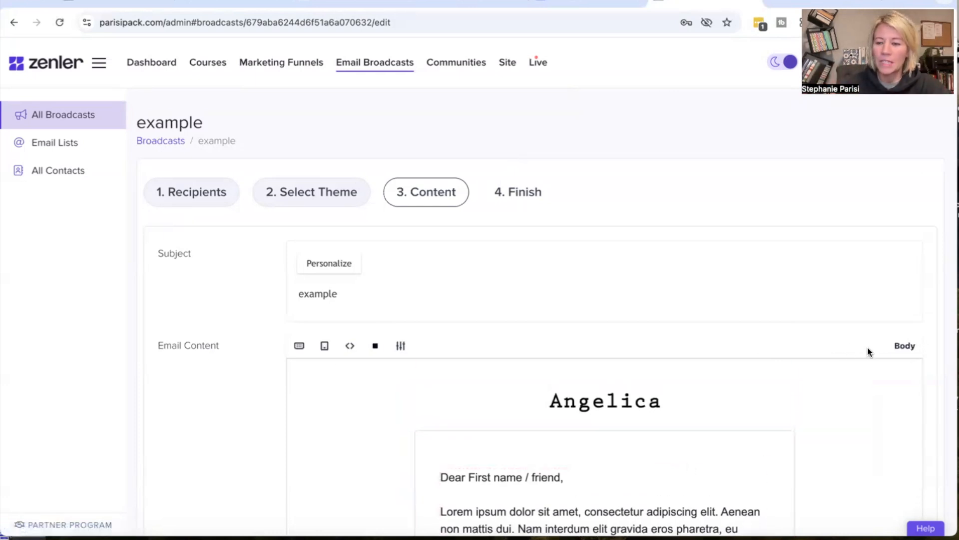
scroll(568, 457, "down", 5)
scroll(596, 419, "up", 5)
Try a Text block beneath the header logo in the email content, and delete it again.
left_click(596, 418)
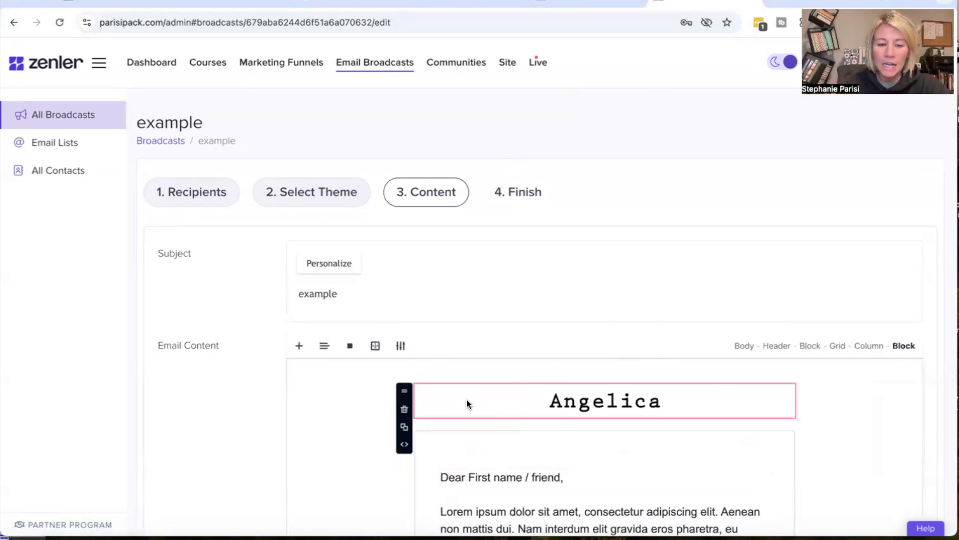
left_click(466, 402)
left_click(586, 409)
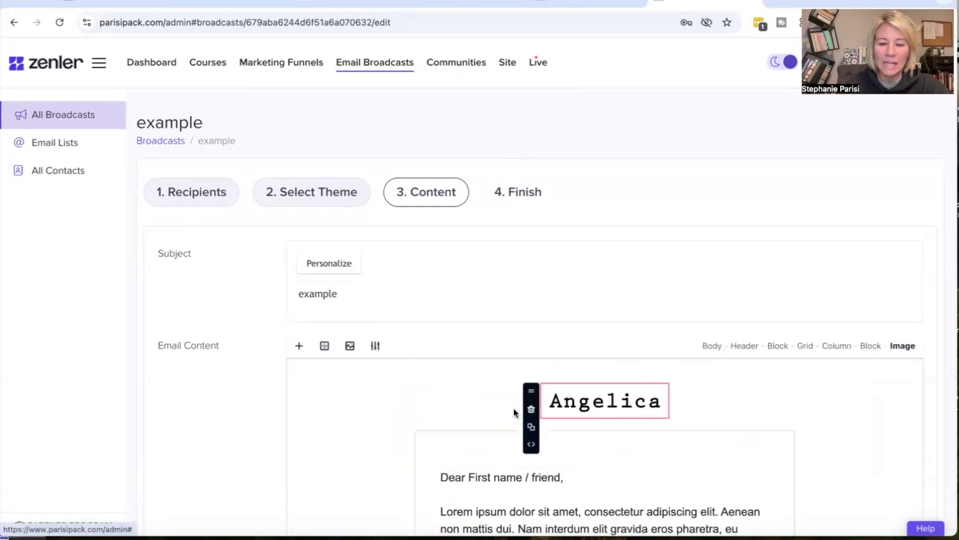
left_click(448, 404)
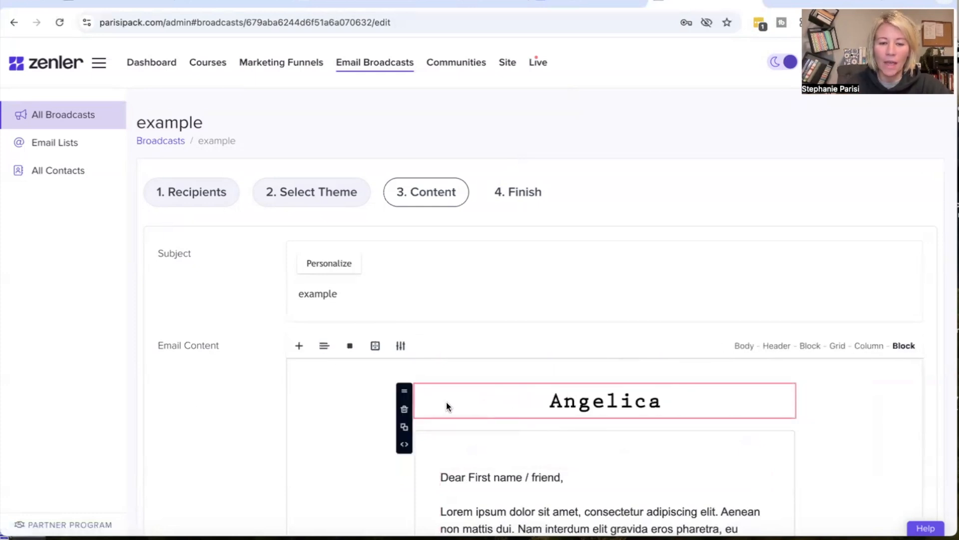
left_click(300, 347)
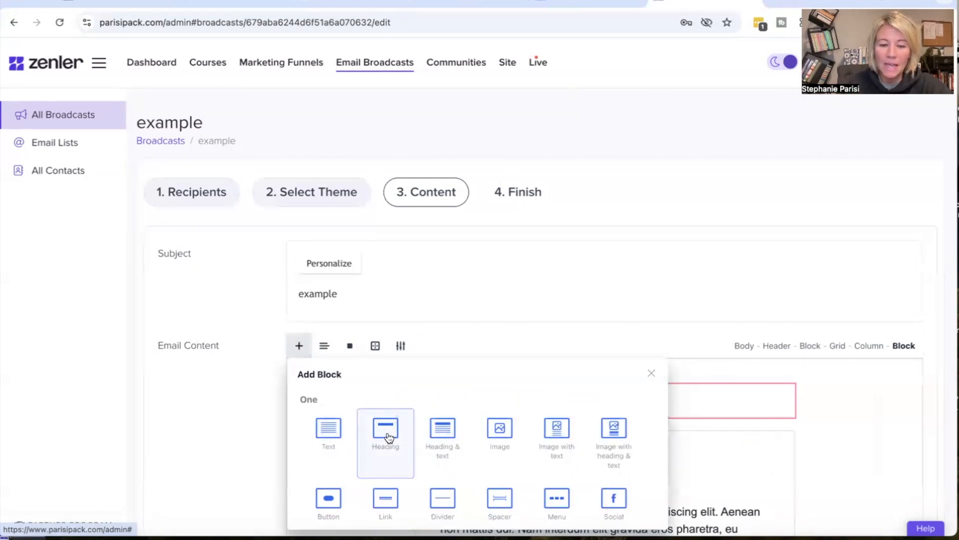
left_click(332, 428)
scroll(360, 431, "down", 1)
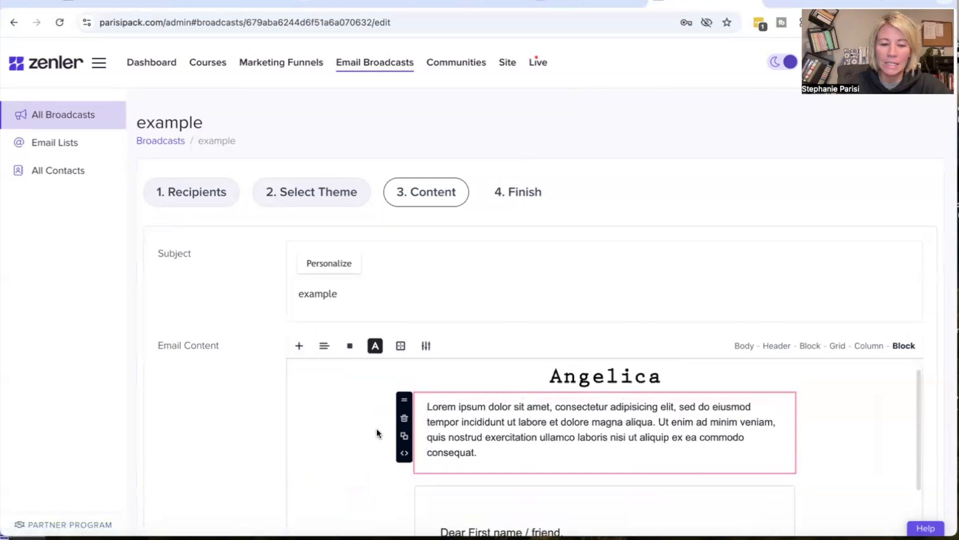
left_click(404, 418)
Try a Heading block beneath the header logo and delete it again.
left_click(448, 389)
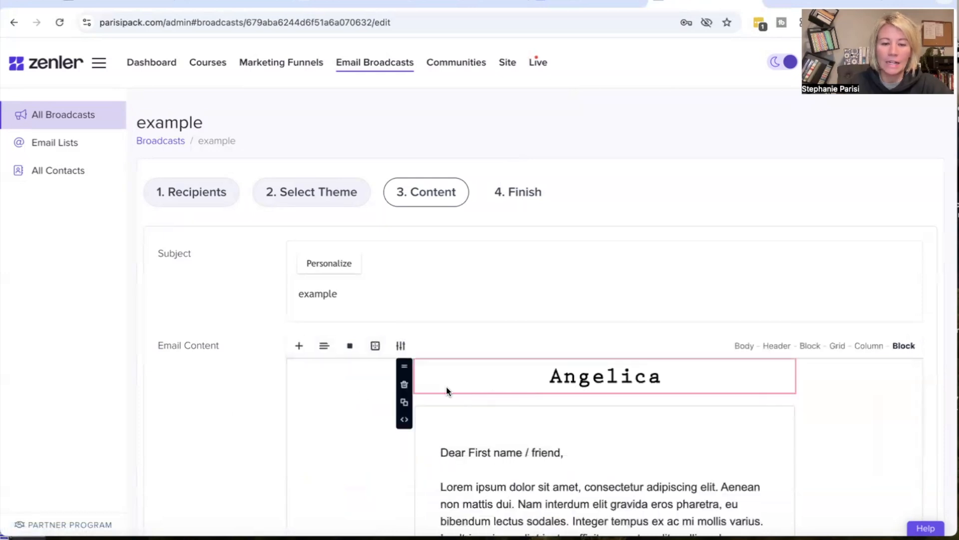
left_click(299, 346)
left_click(387, 431)
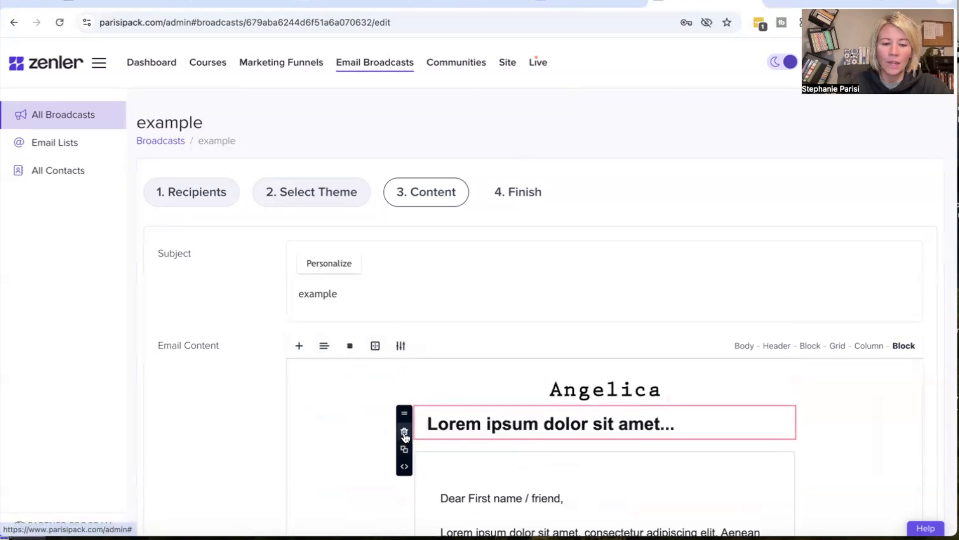
left_click(404, 433)
Try an Image block beneath the header logo and delete it again.
left_click(434, 389)
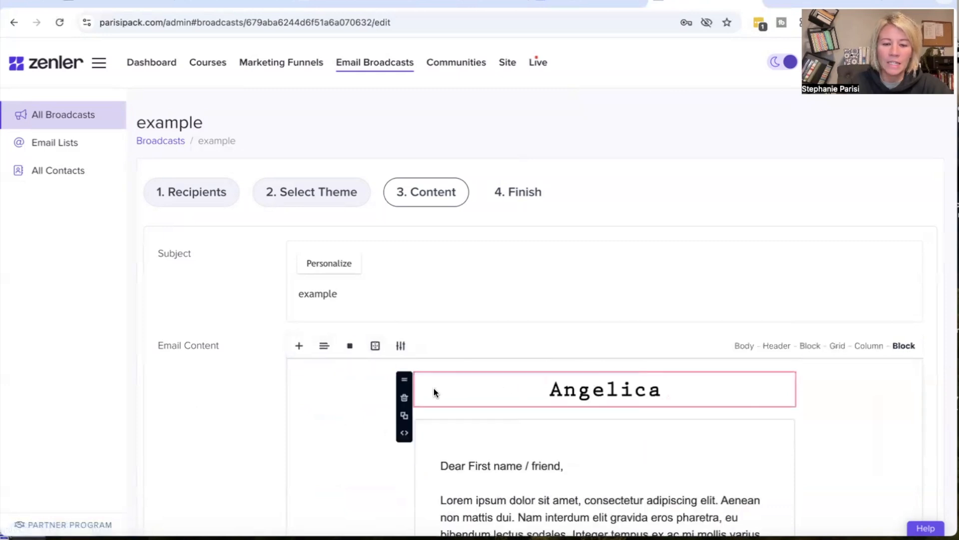
left_click(299, 345)
left_click(500, 437)
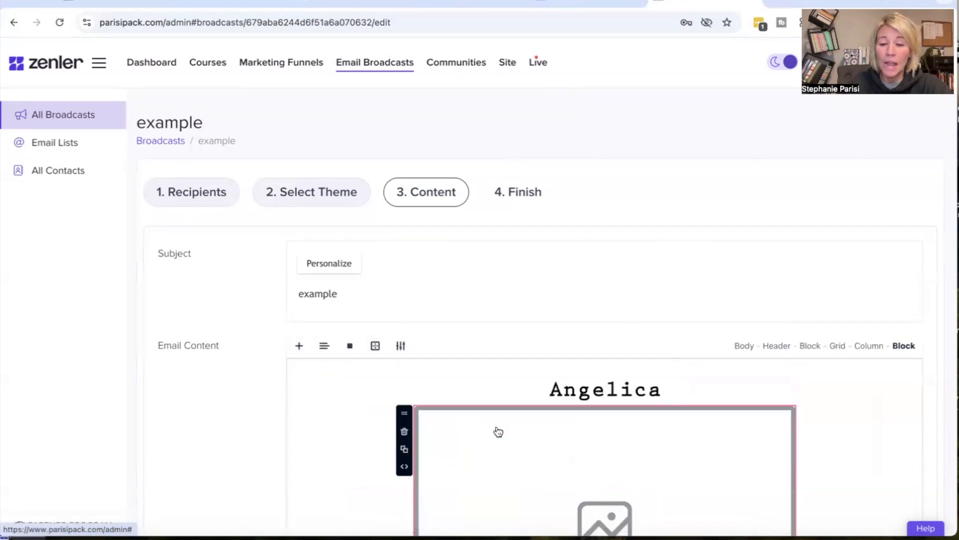
left_click(404, 431)
Set the width of the header logo image to 600 px.
left_click(554, 398)
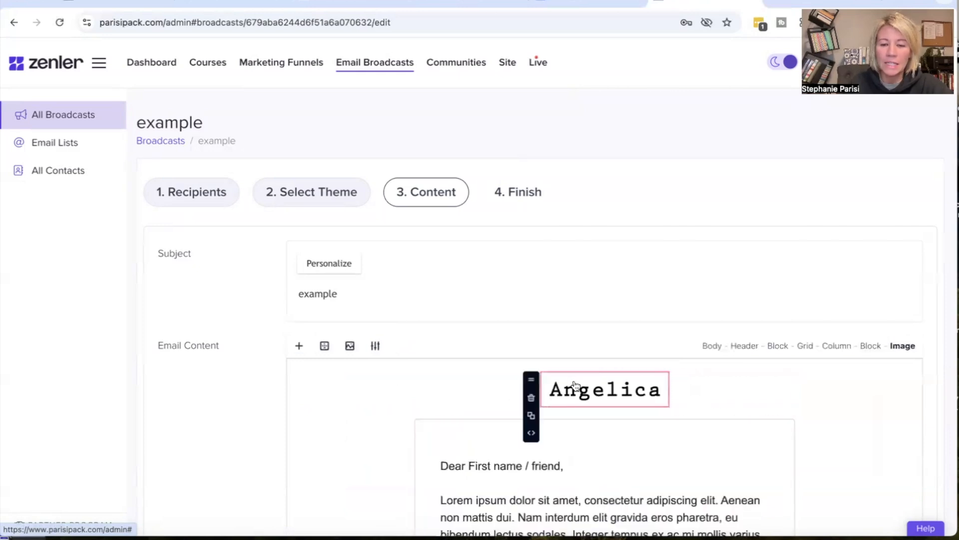
left_click(375, 345)
left_click_drag(379, 419, 396, 418)
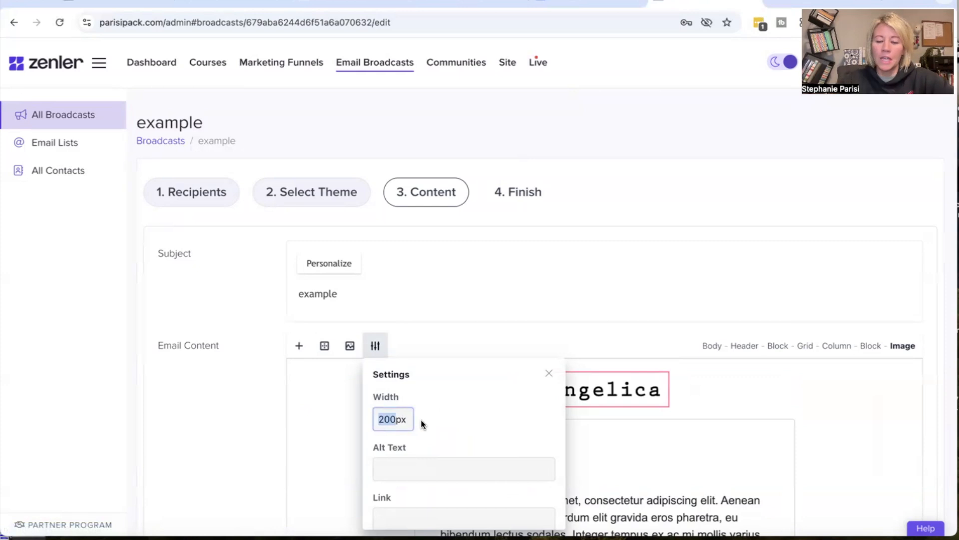
type("600")
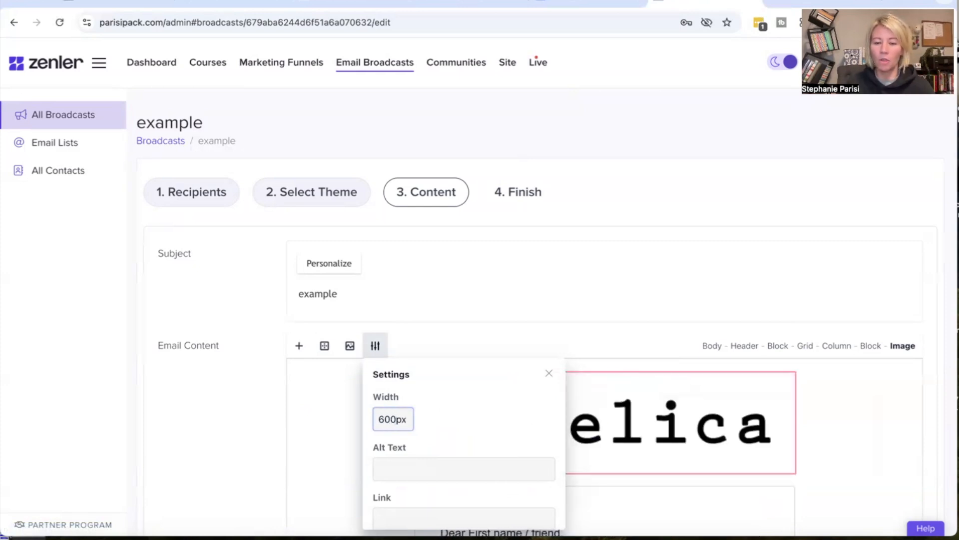
left_click(675, 448)
Restore the header logo image's width to 200 px.
left_click(376, 347)
left_click(384, 414)
key("BackSpace")
type("2")
left_click(611, 465)
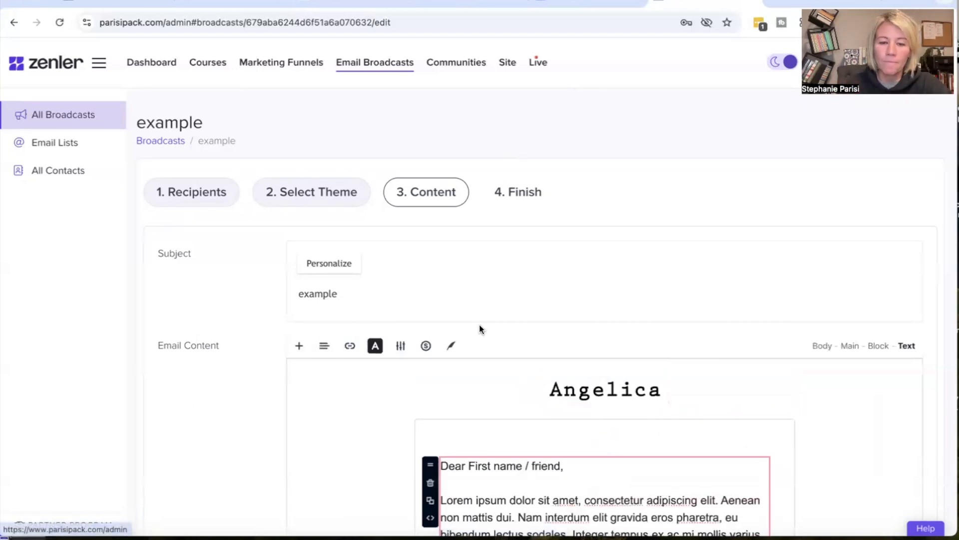
Look through the available single-column blocks and add a Divider beneath the header logo.
left_click(490, 386)
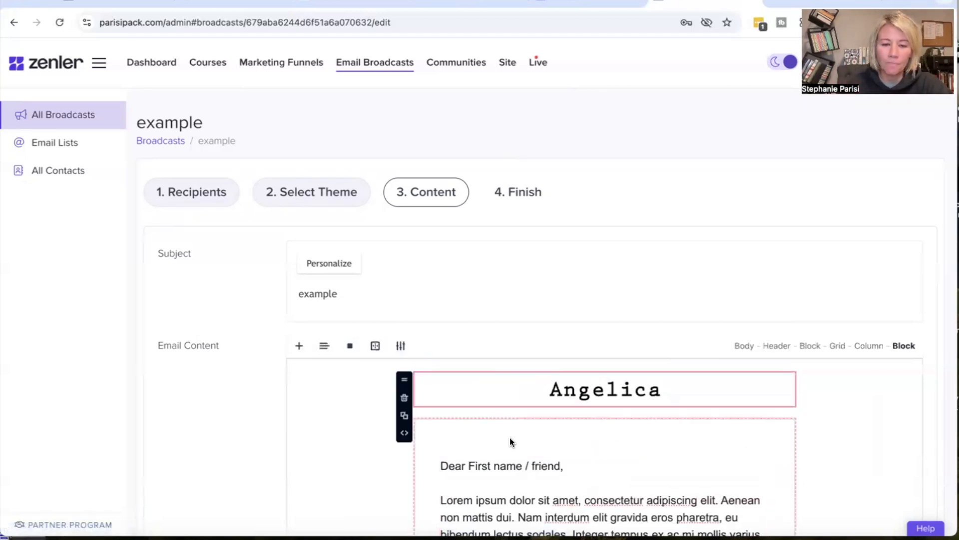
left_click(299, 345)
scroll(498, 460, "down", 1)
scroll(498, 460, "down", 2)
scroll(498, 460, "up", 1)
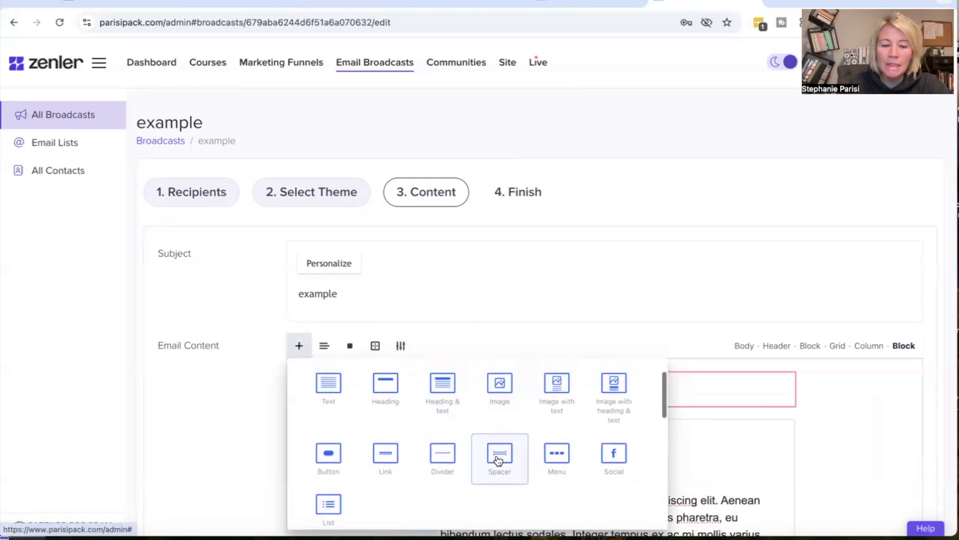
scroll(499, 460, "up", 1)
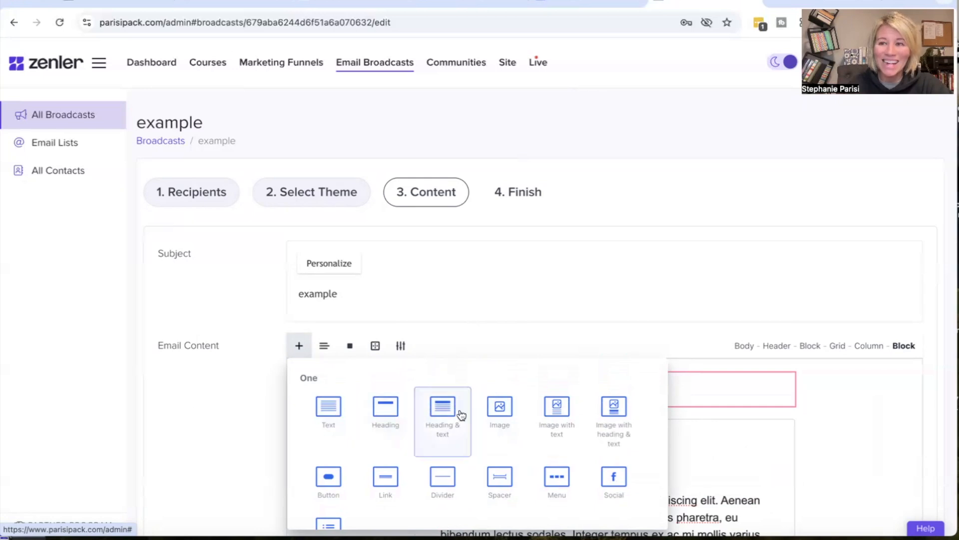
scroll(509, 431, "down", 2)
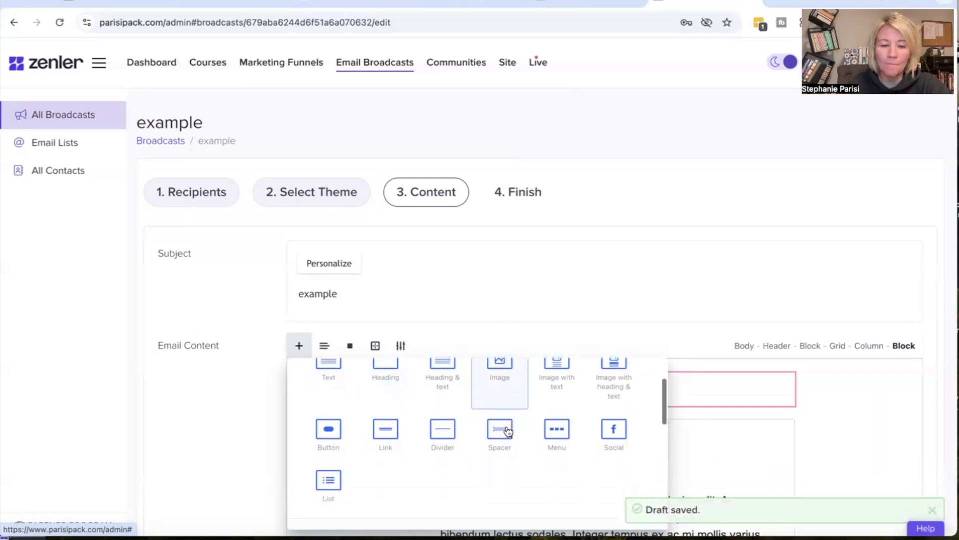
scroll(507, 430, "down", 1)
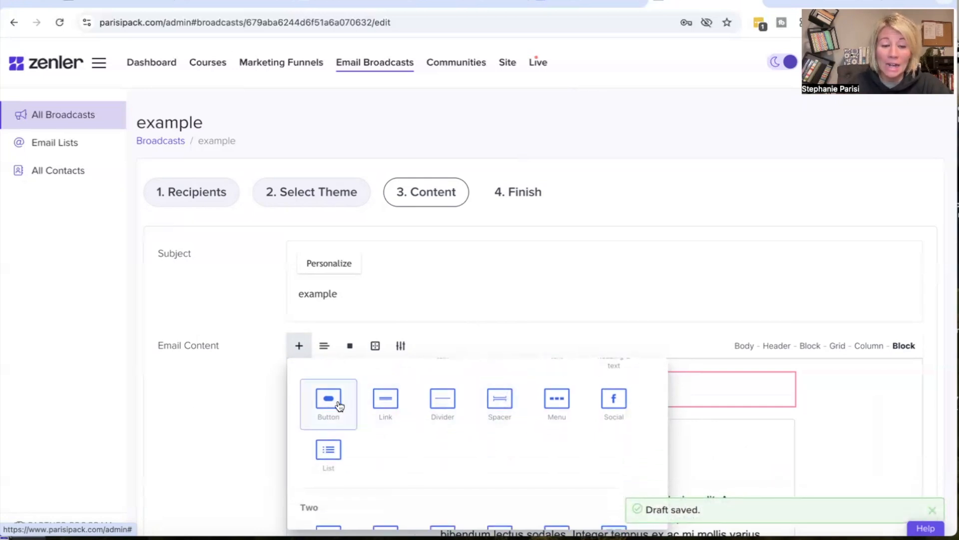
left_click(446, 404)
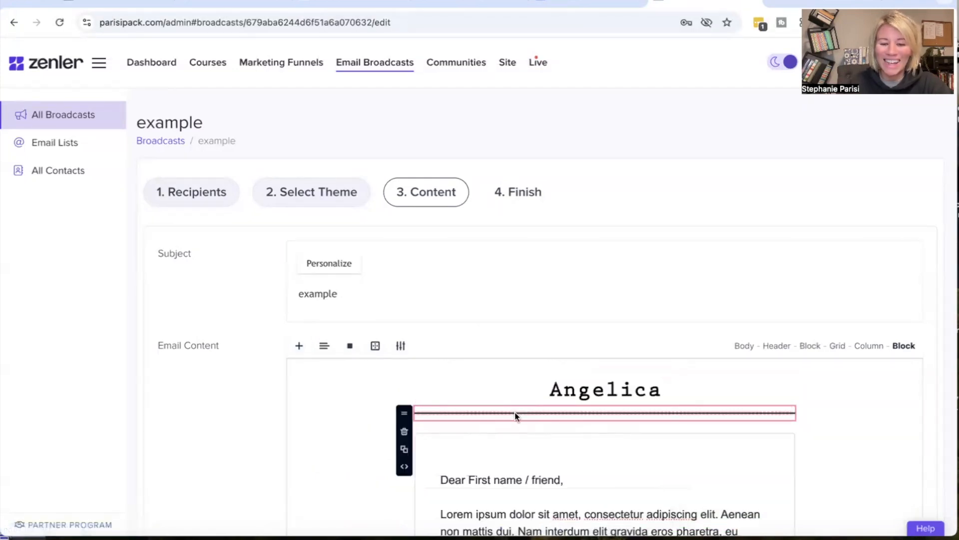
Try red #e03131 as the background of the divider's block, and return it to white.
left_click(352, 348)
left_click(378, 372)
left_click(351, 348)
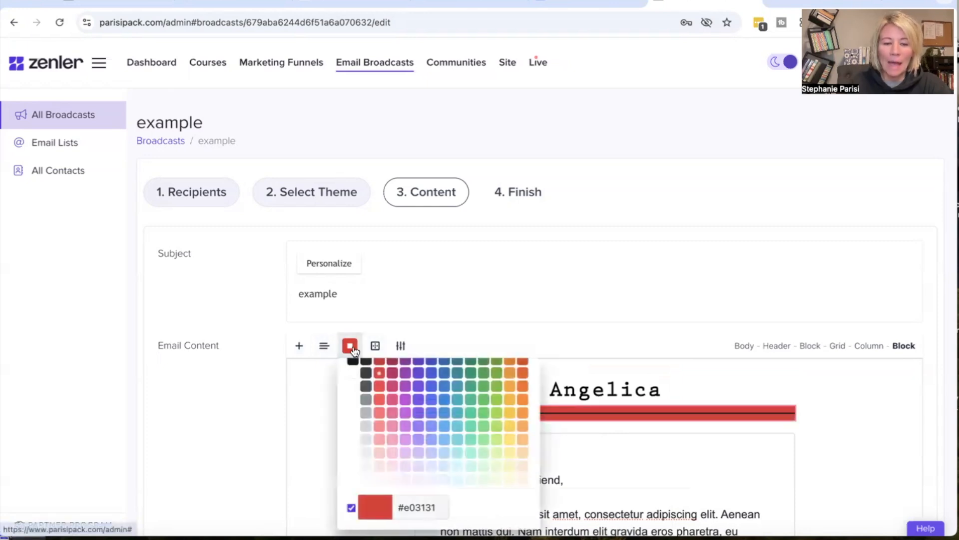
left_click(351, 384)
Colour the divider line itself teal #1098ad and increase its height to thicken it.
left_click(433, 413)
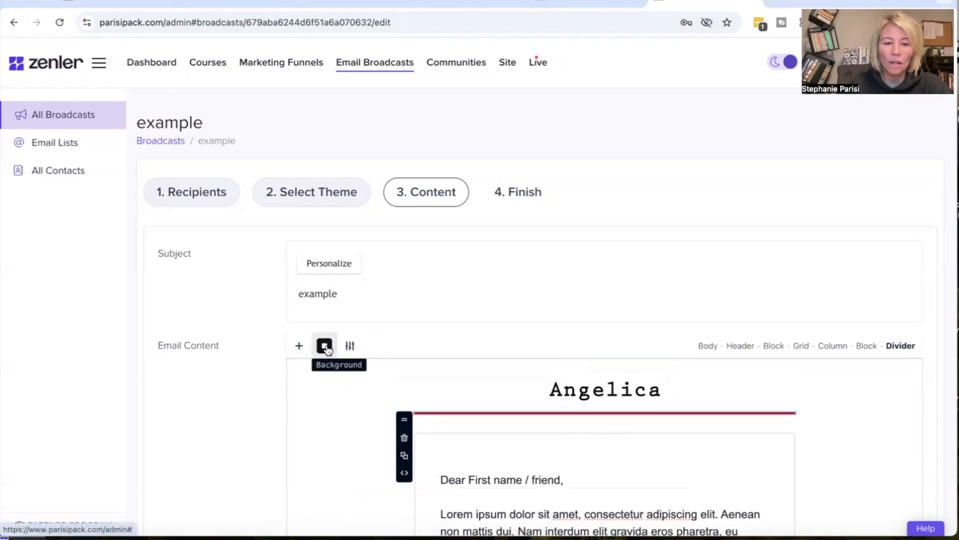
left_click(326, 350)
left_click(432, 393)
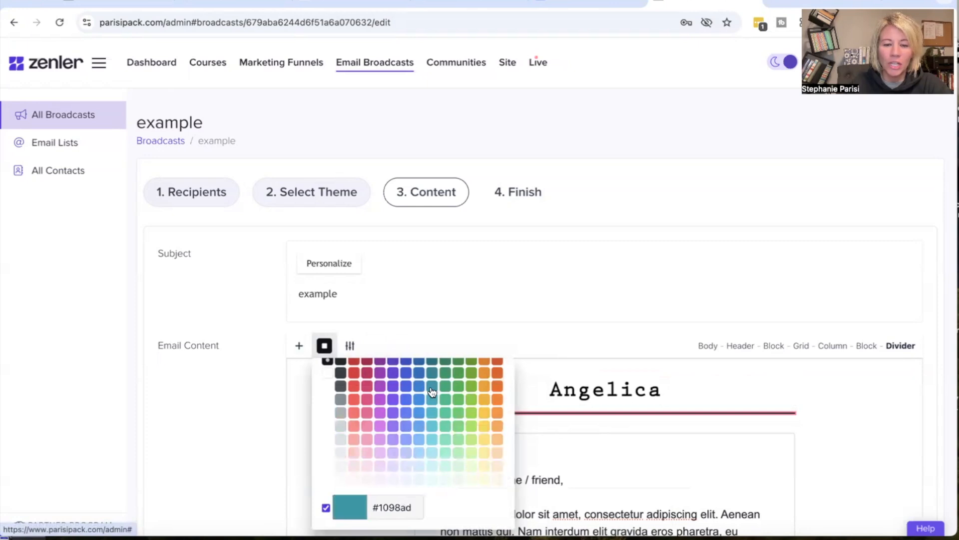
left_click(351, 346)
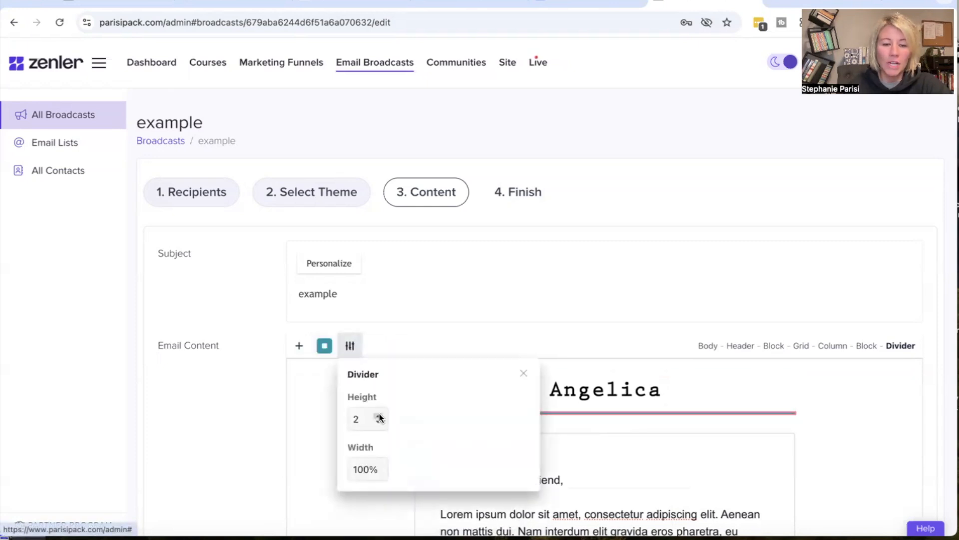
left_click(380, 416)
left_click(380, 416)
left_click(379, 416)
left_click(581, 480)
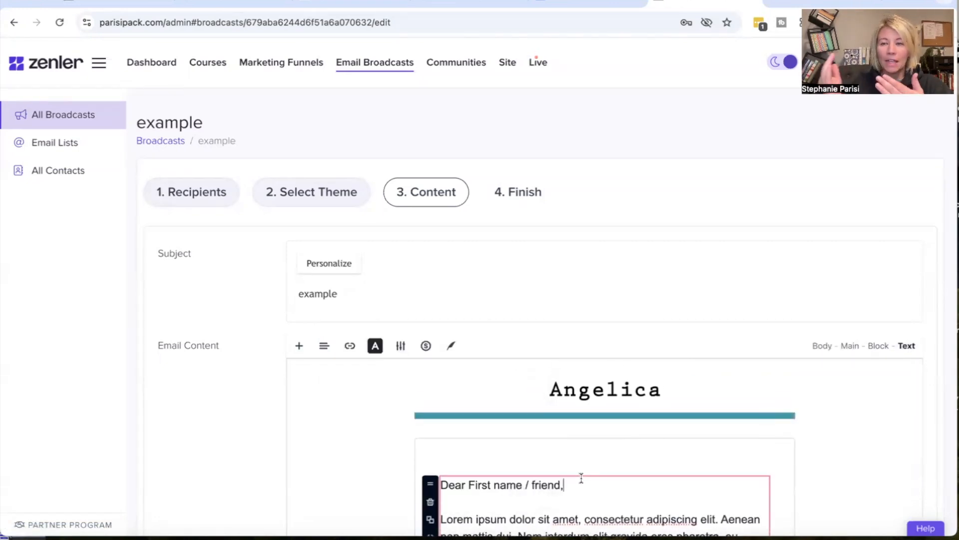
Delete the teal divider beneath the header logo.
left_click(595, 416)
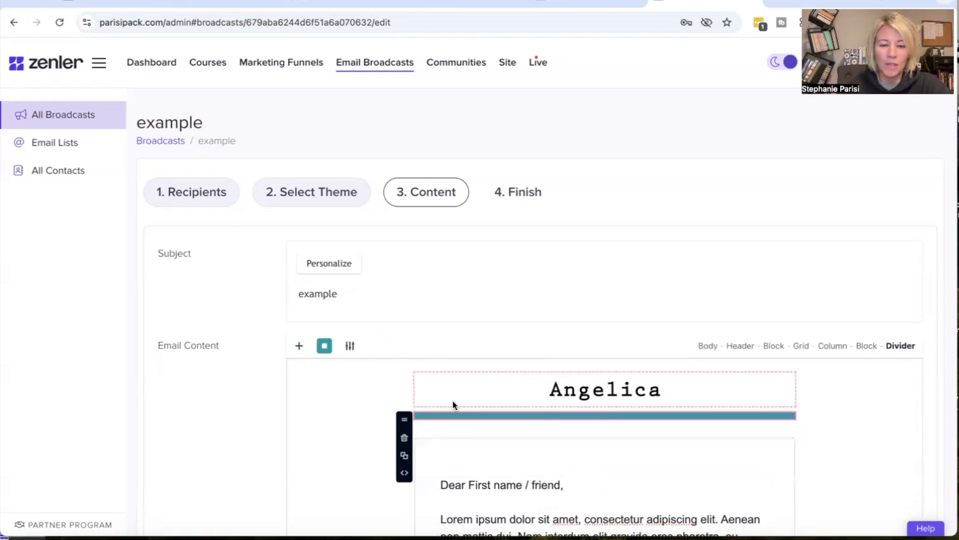
left_click(405, 439)
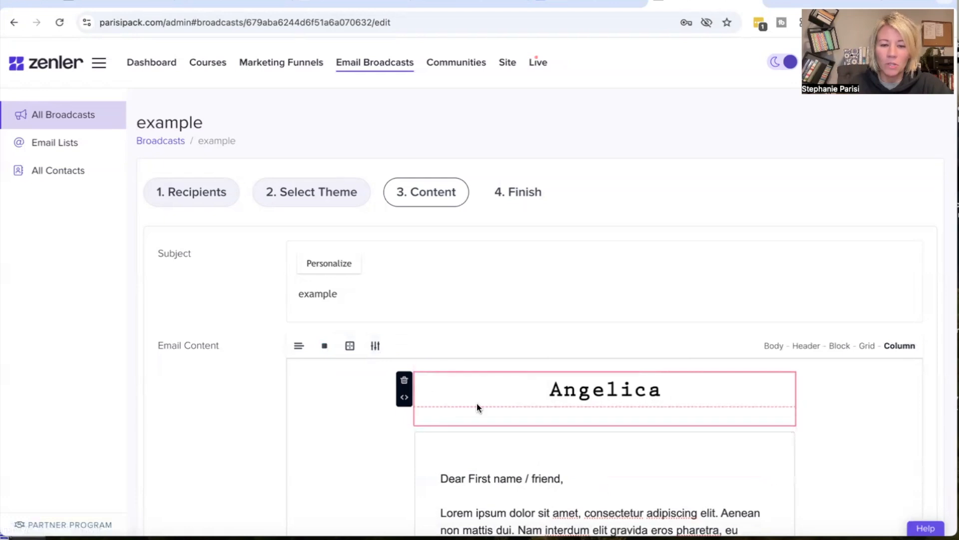
Delete the leftover empty block beneath the header logo and add an Image block there.
left_click(405, 431)
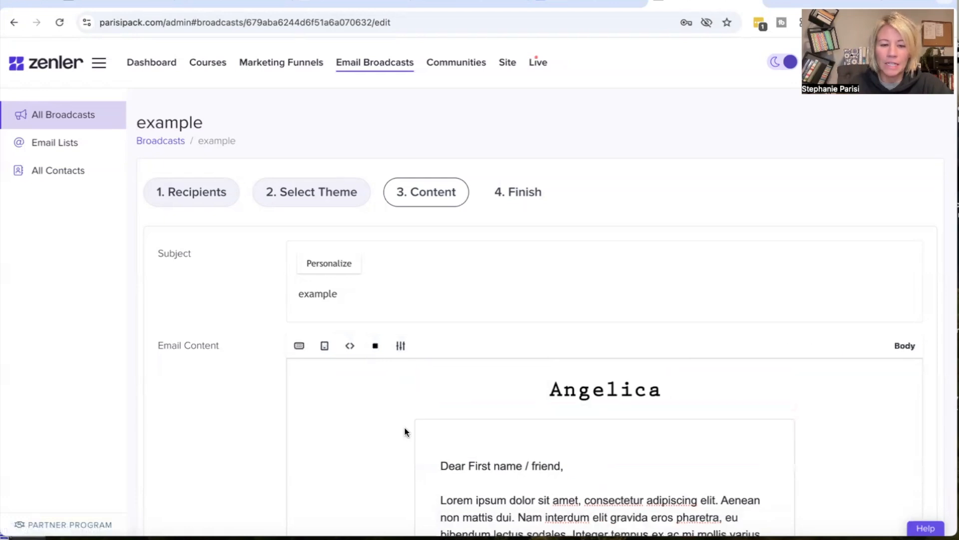
left_click(488, 401)
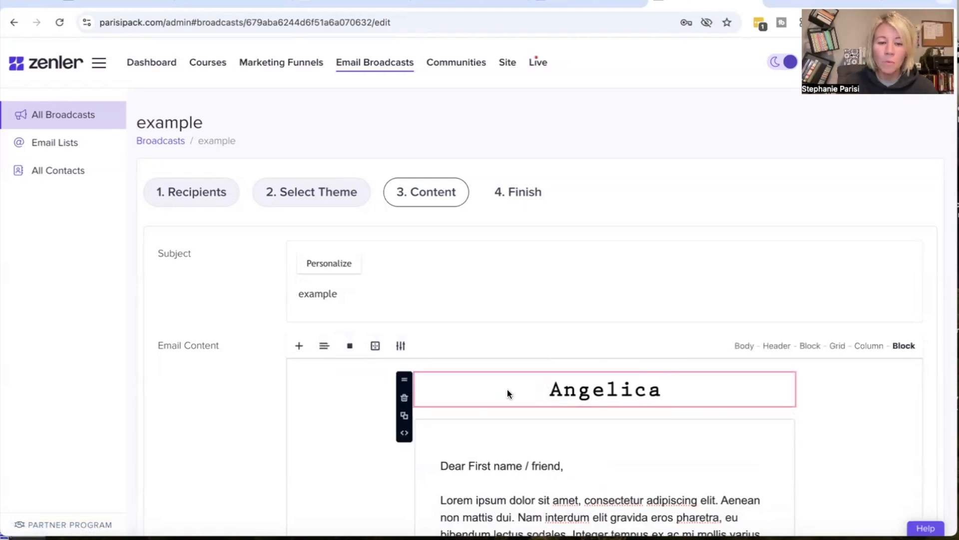
left_click(594, 402)
left_click(494, 398)
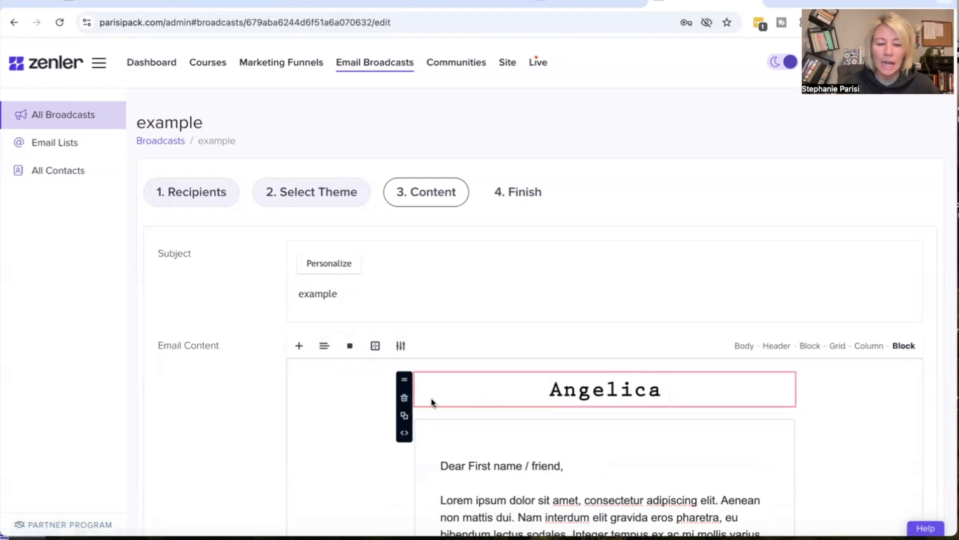
left_click(300, 345)
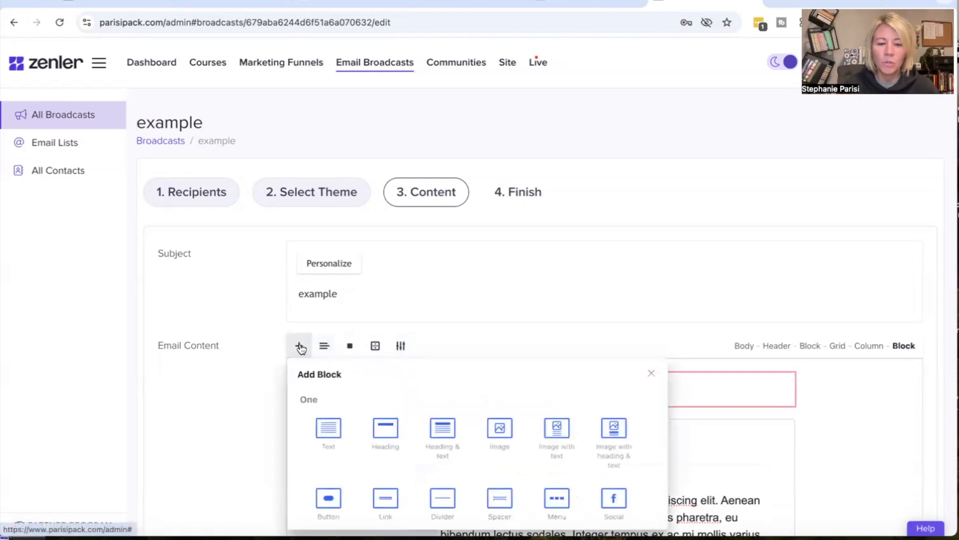
left_click(525, 429)
scroll(610, 453, "down", 2)
scroll(611, 452, "down", 1)
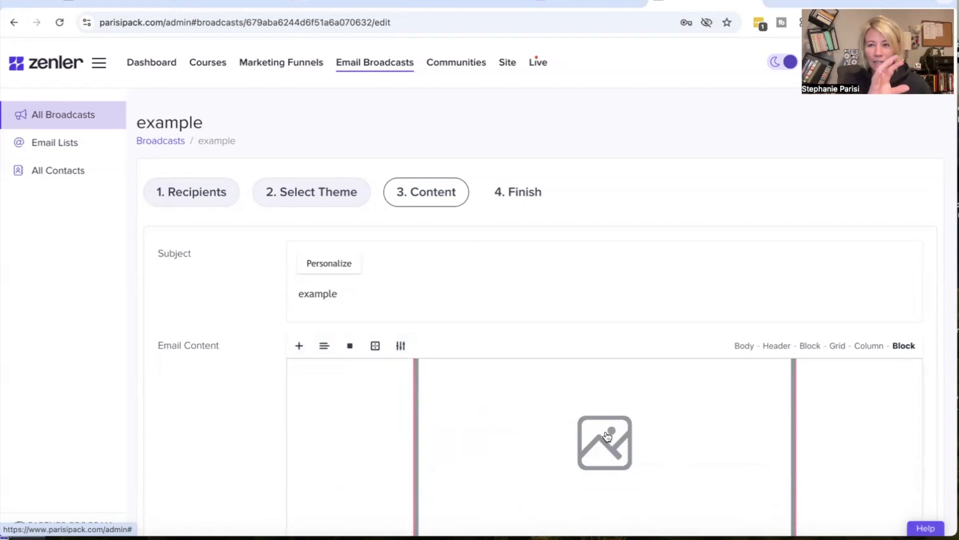
Upload the "inside the pack" image from the "email template images" folder on the Desktop into the new Image block.
left_click(608, 436)
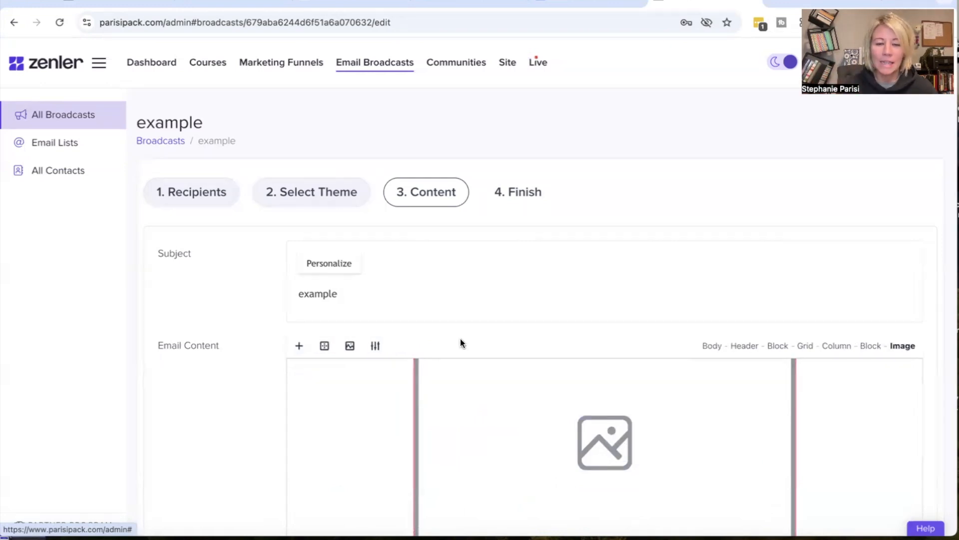
left_click(351, 347)
scroll(469, 440, "down", 4)
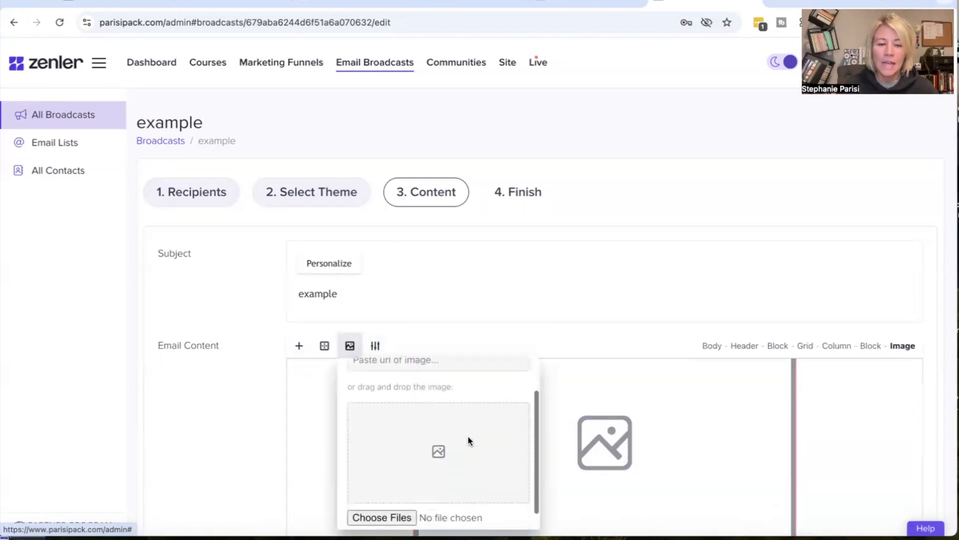
left_click(381, 498)
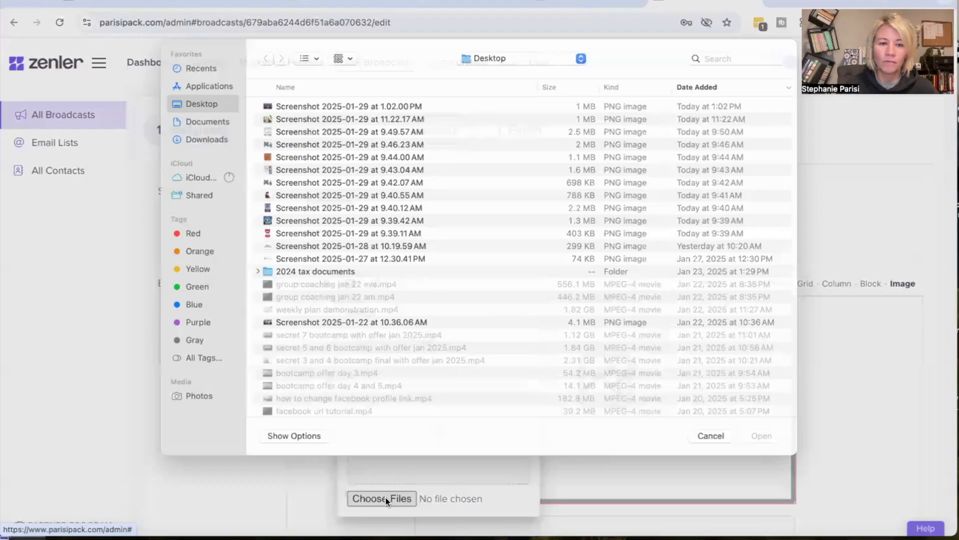
scroll(358, 298, "down", 20)
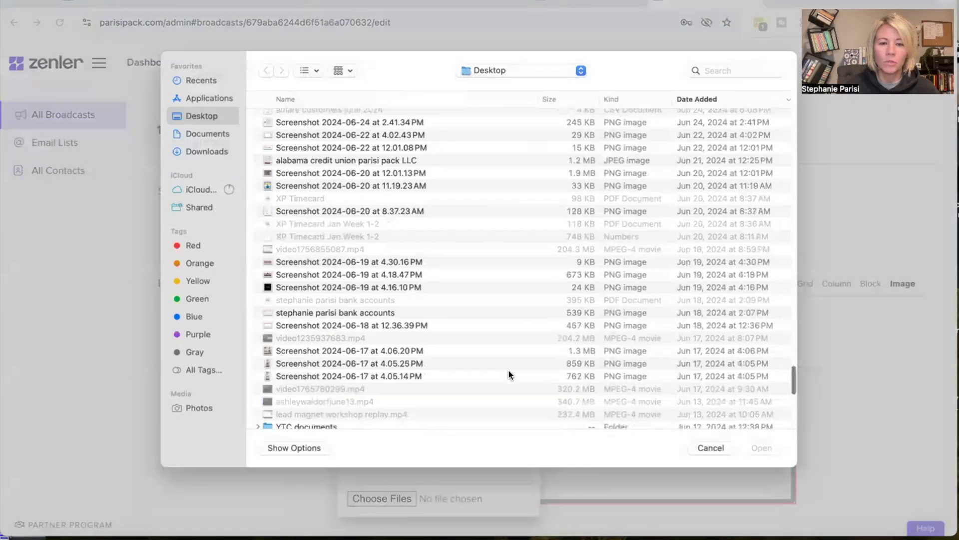
double_click(335, 275)
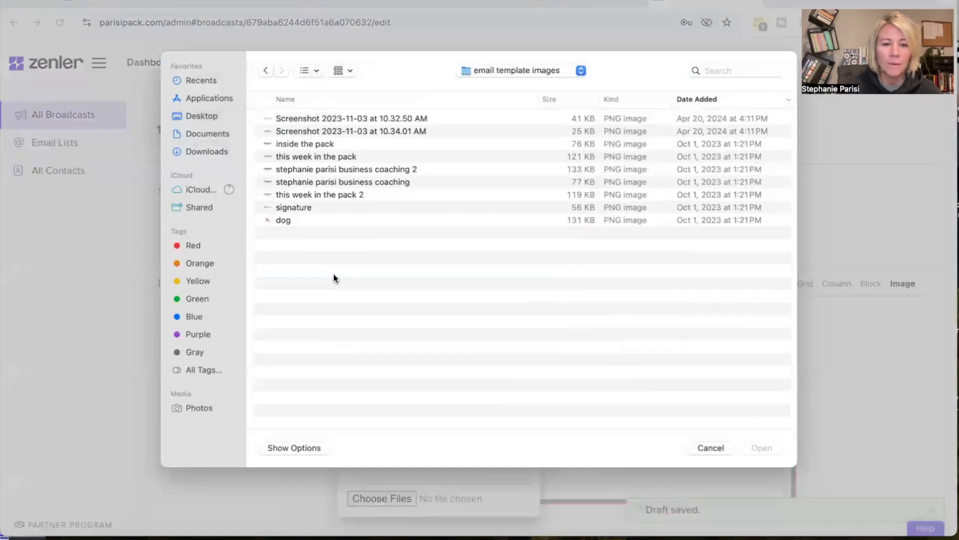
double_click(321, 143)
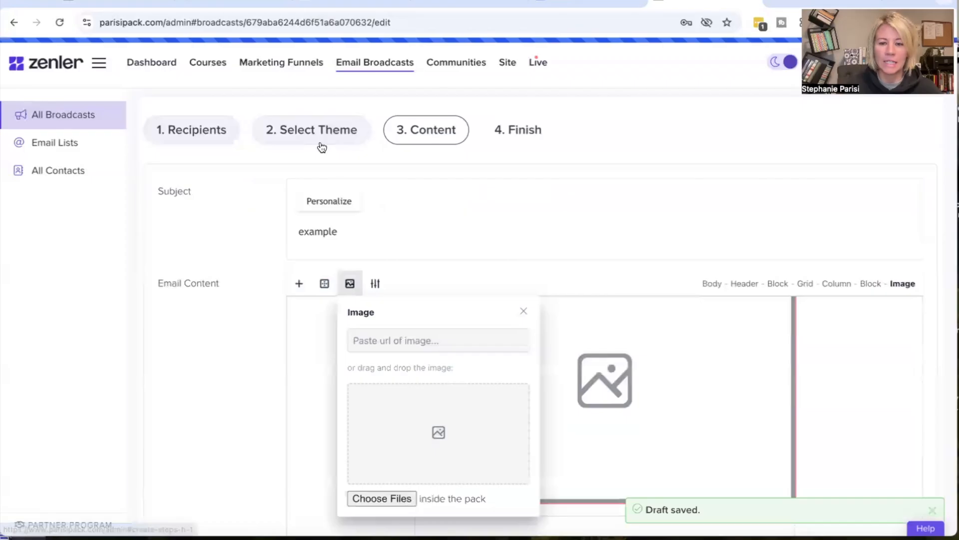
scroll(650, 372, "up", 2)
left_click(574, 400)
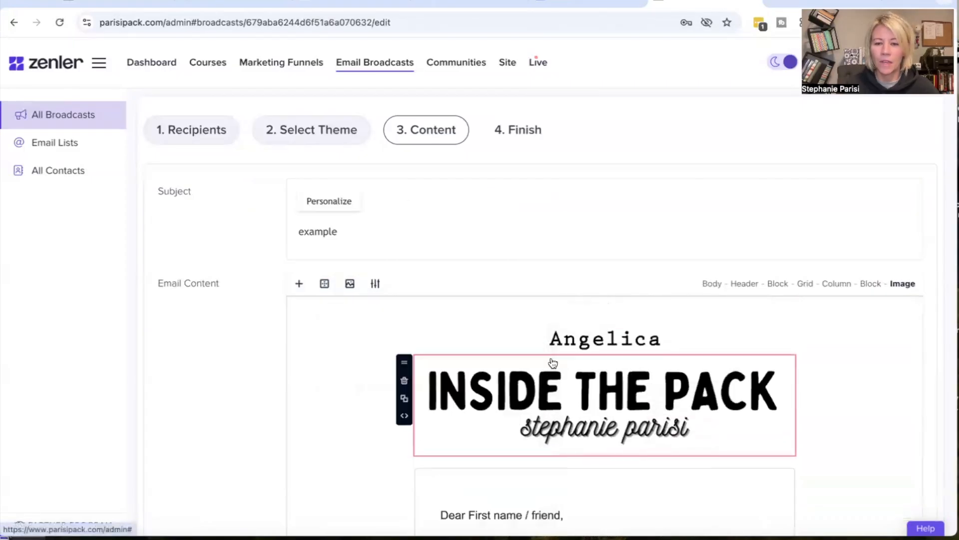
Delete the theme's original logo block above the uploaded banner image.
left_click(529, 336)
left_click(404, 347)
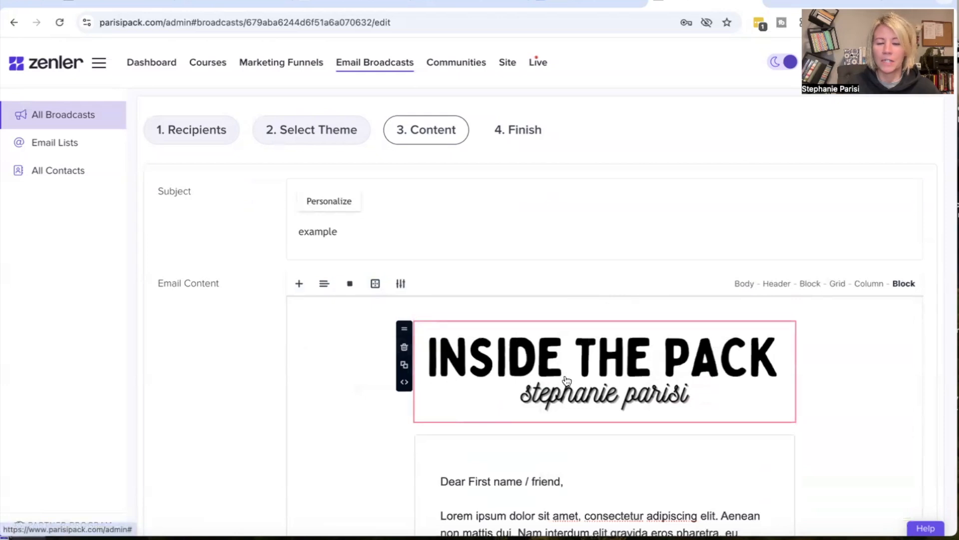
left_click(576, 445)
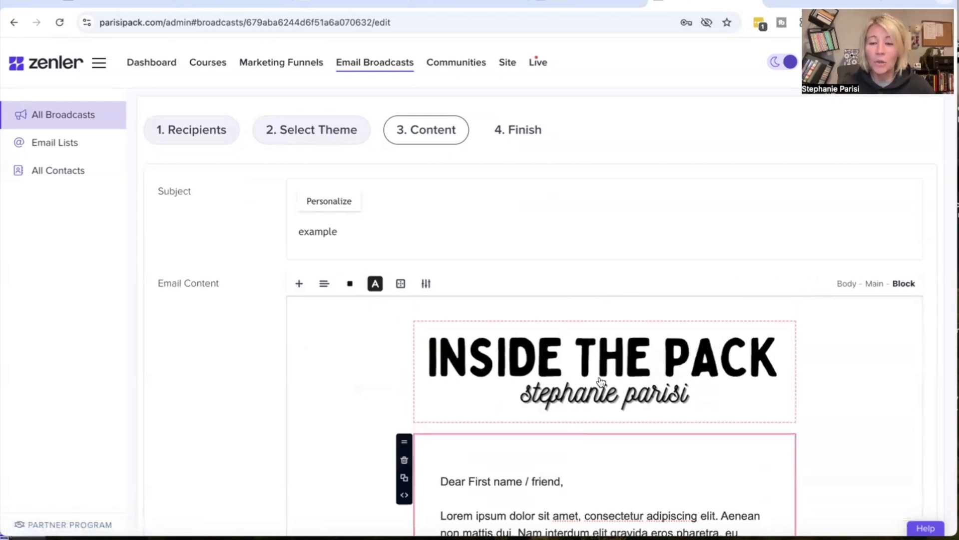
Replace the greeting "Dear First name / friend," with "hey [%first_name%]!", inserting the first_name variable.
scroll(504, 466, "down", 2)
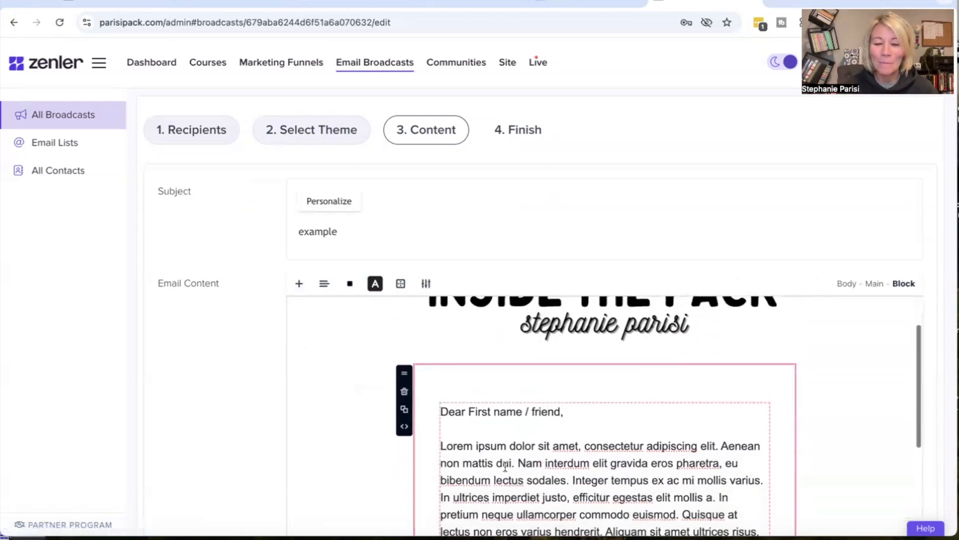
scroll(484, 460, "up", 1)
scroll(484, 461, "down", 2)
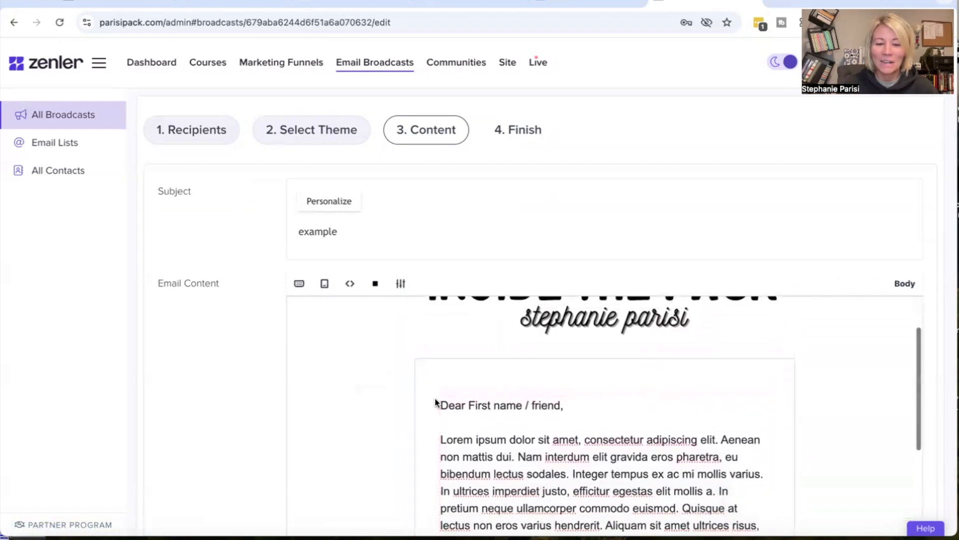
scroll(505, 418, "down", 1)
scroll(535, 425, "up", 1)
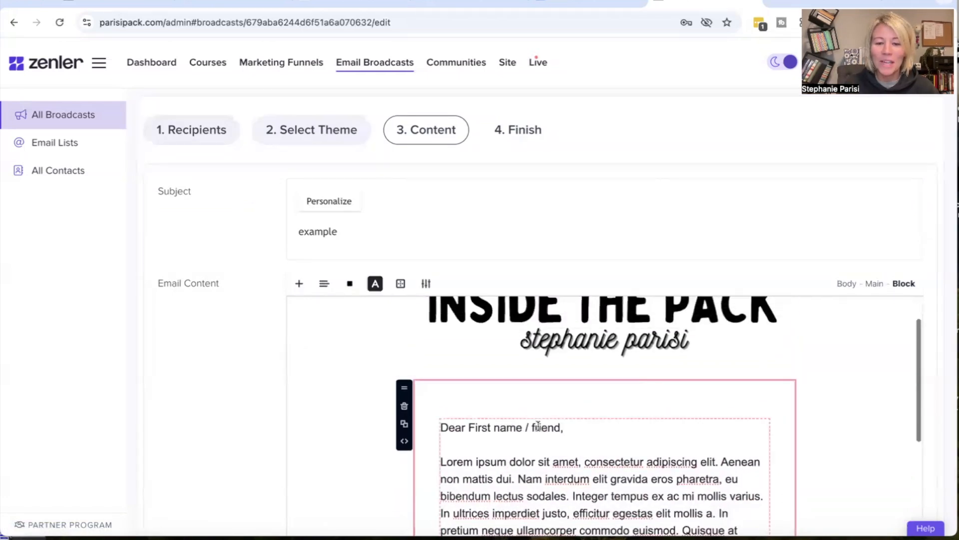
left_click(531, 429)
scroll(571, 443, "down", 1)
scroll(571, 442, "down", 1)
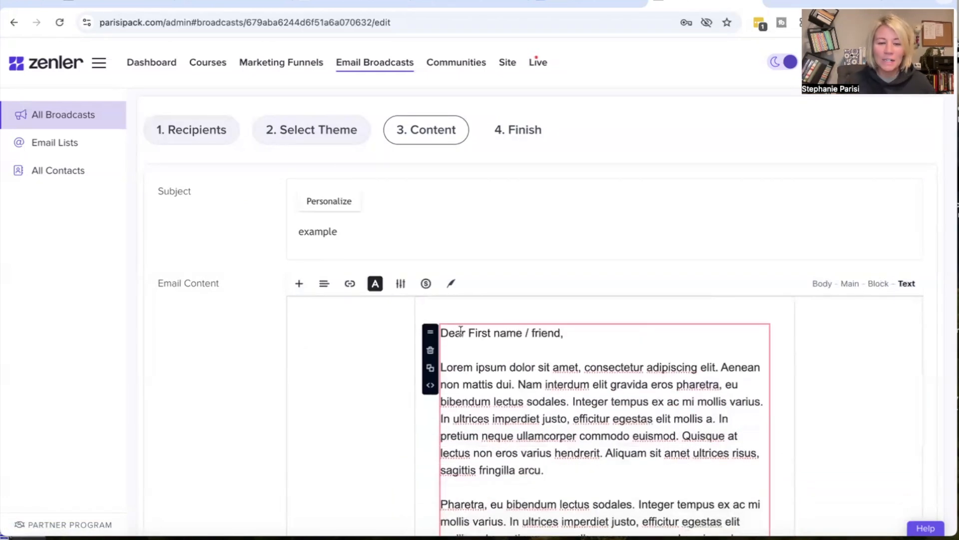
left_click_drag(621, 327, 436, 337)
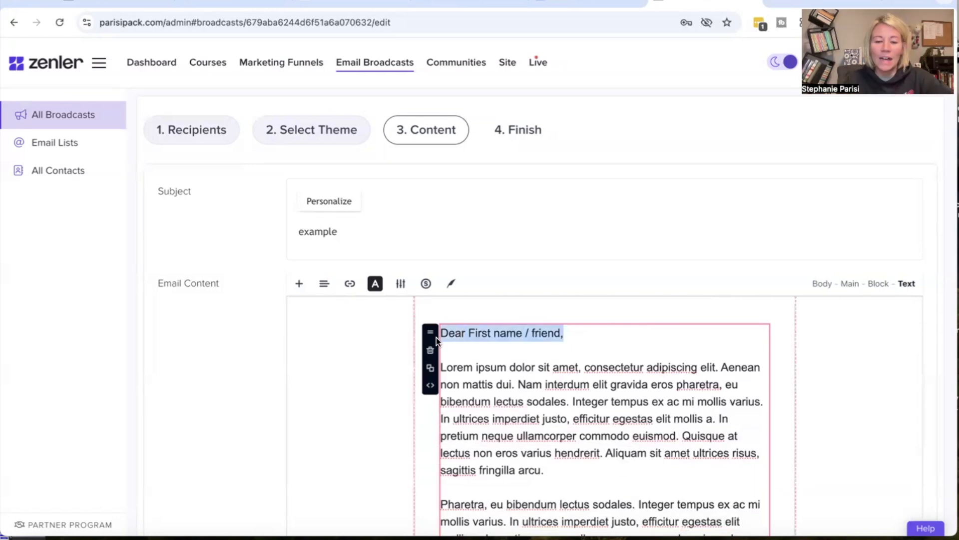
type("hey")
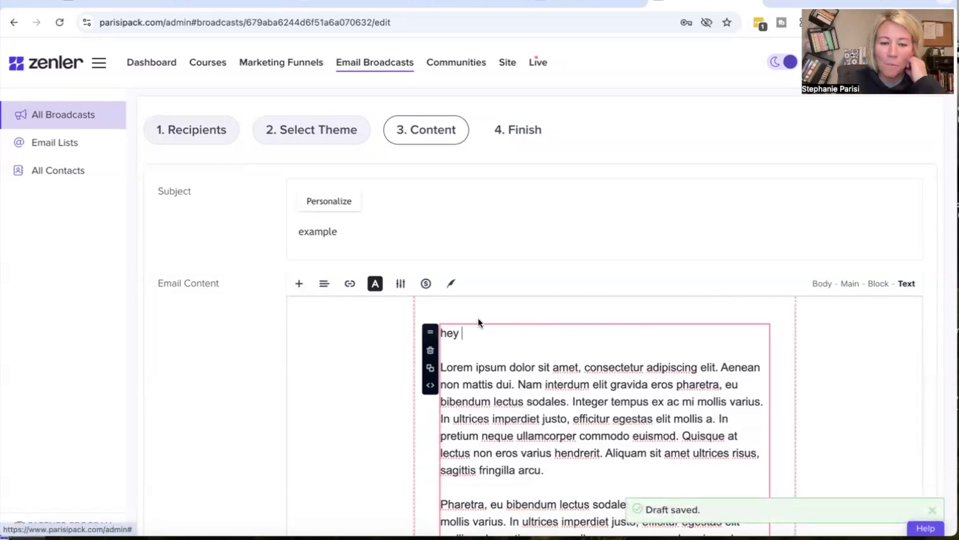
left_click(426, 284)
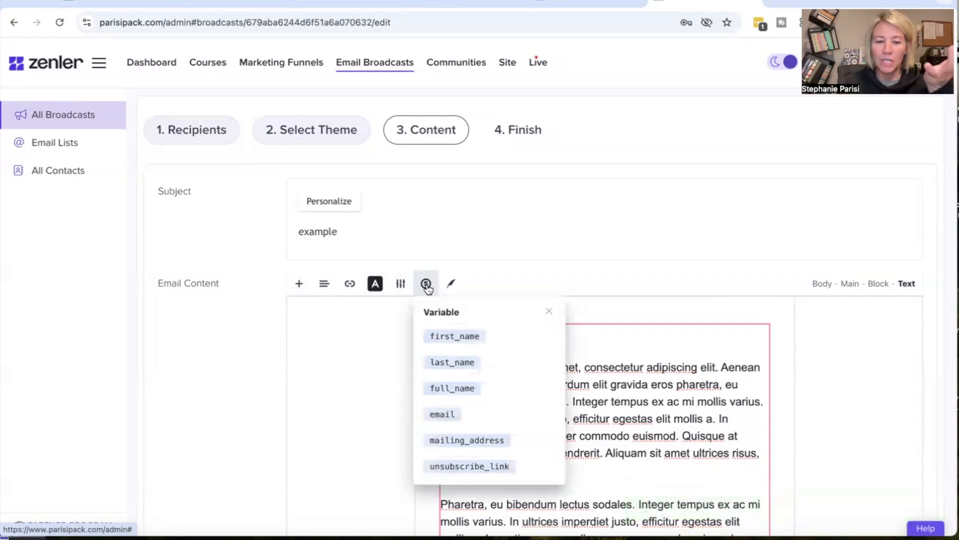
left_click(454, 335)
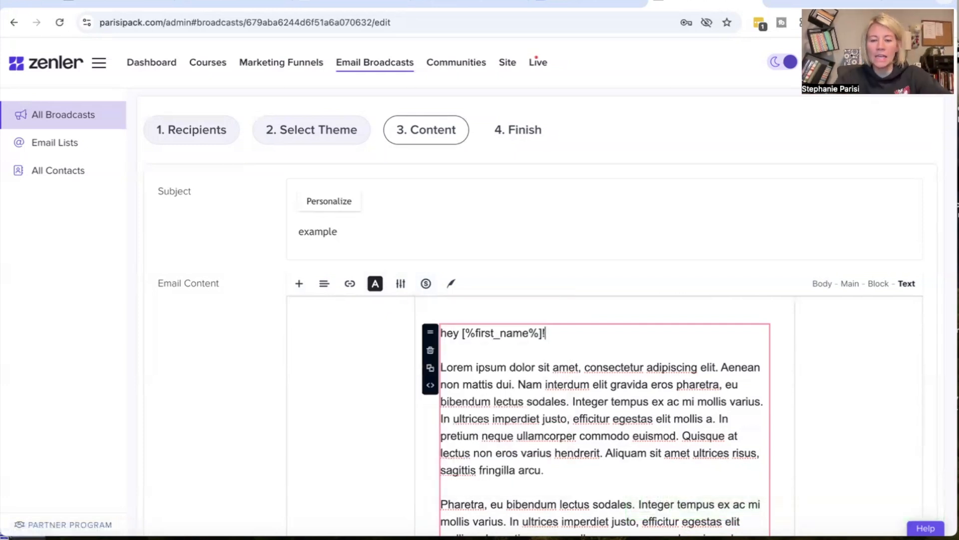
Add the line "here's what happened last week...." below the greeting and delete the placeholder lorem ipsum paragraphs.
key("Return")
key("Return")
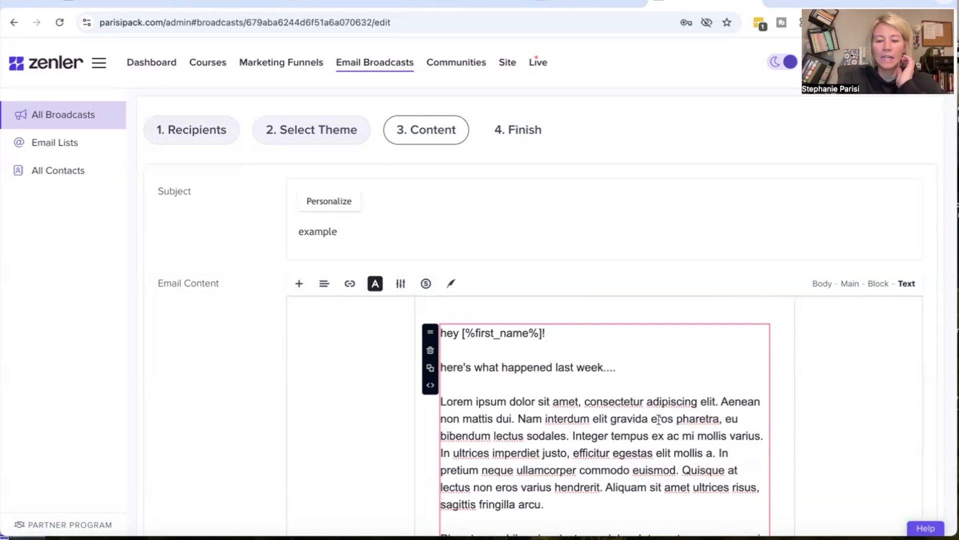
scroll(659, 420, "down", 5)
left_click_drag(766, 422, 632, 510)
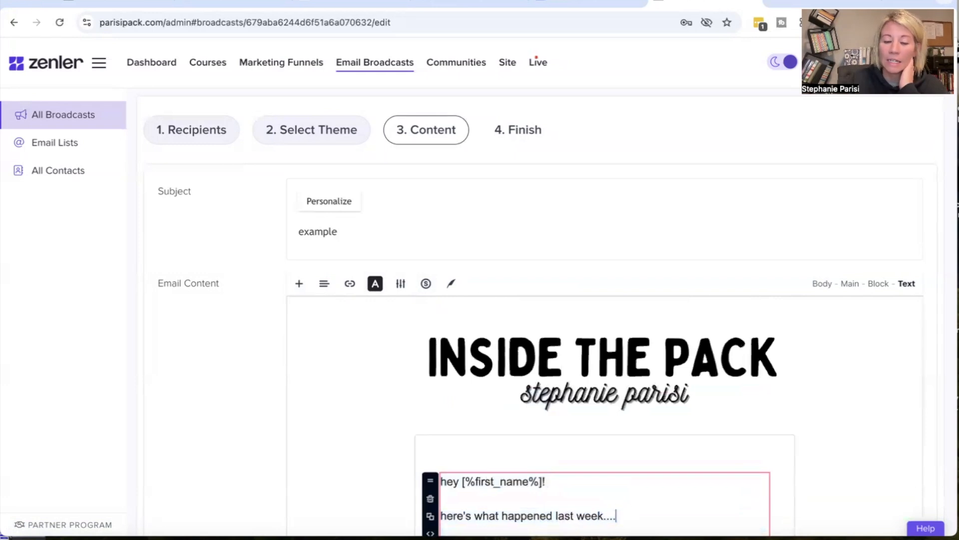
scroll(502, 398, "down", 3)
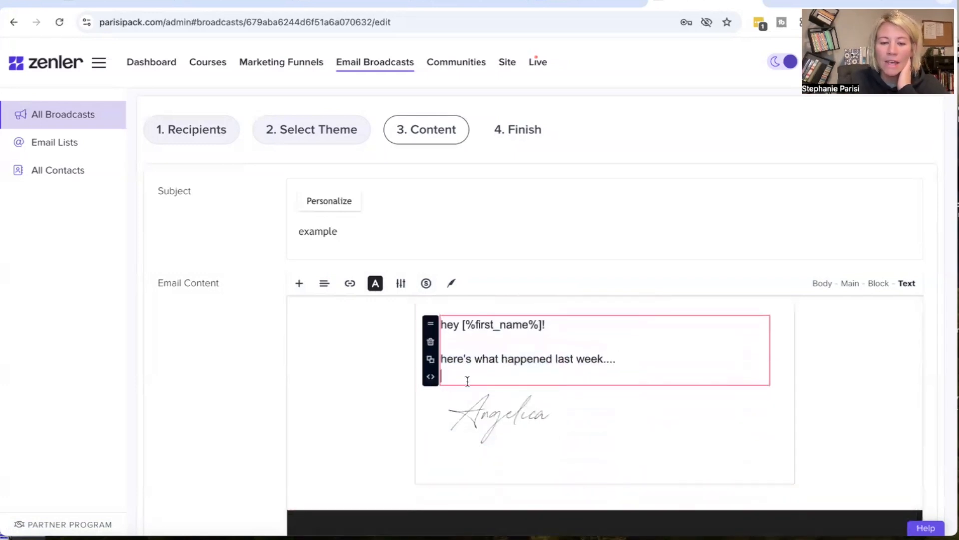
Add a Divider block between the body text and the signature.
left_click(534, 359)
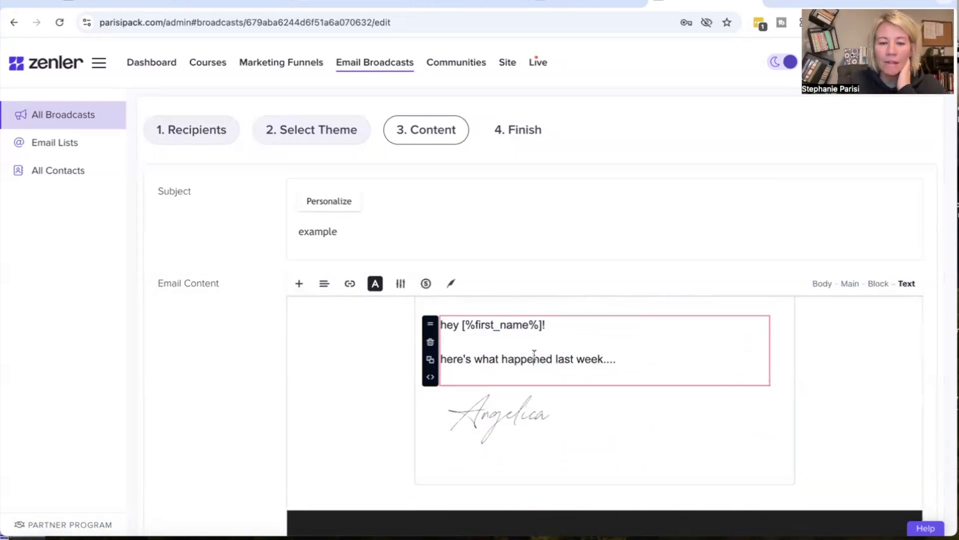
left_click(300, 284)
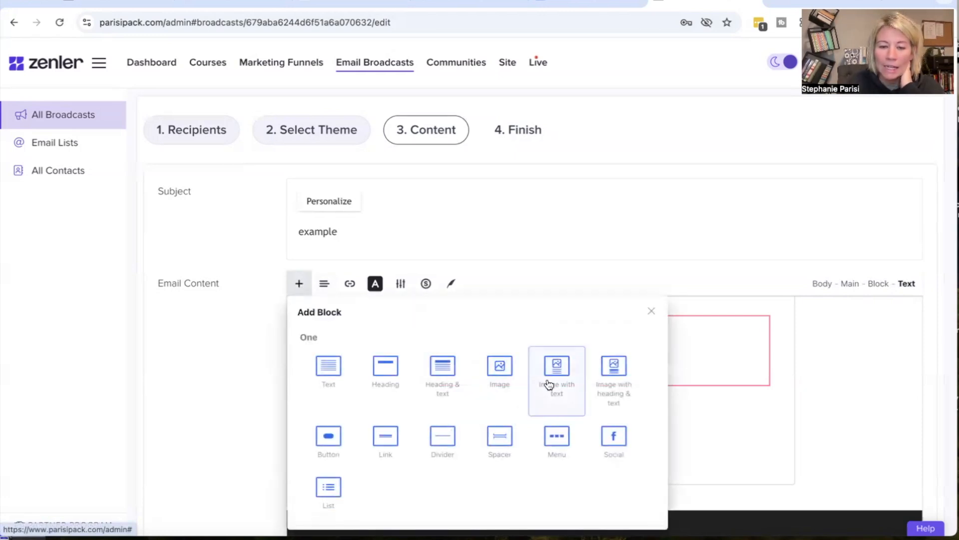
left_click(444, 434)
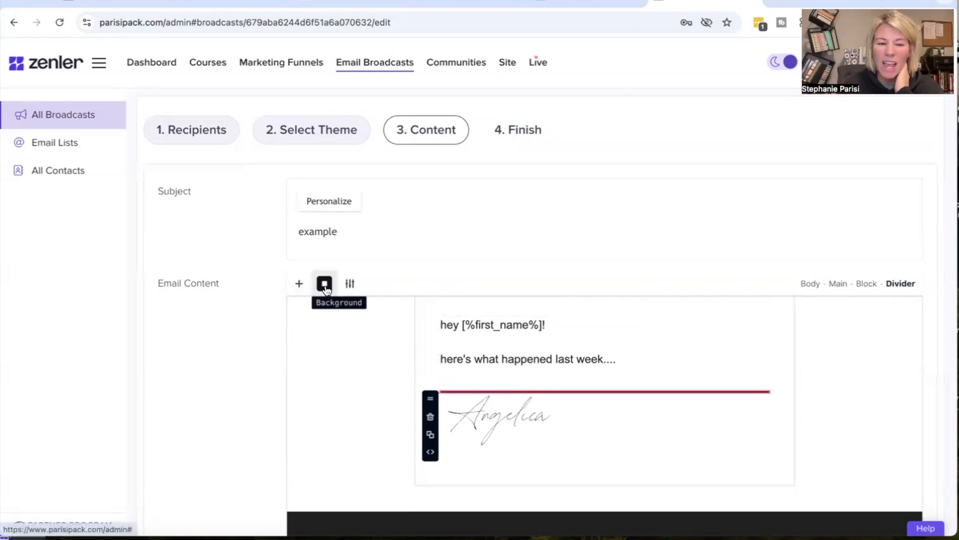
Colour the divider above the signature teal and set its height to 8.
left_click(455, 392)
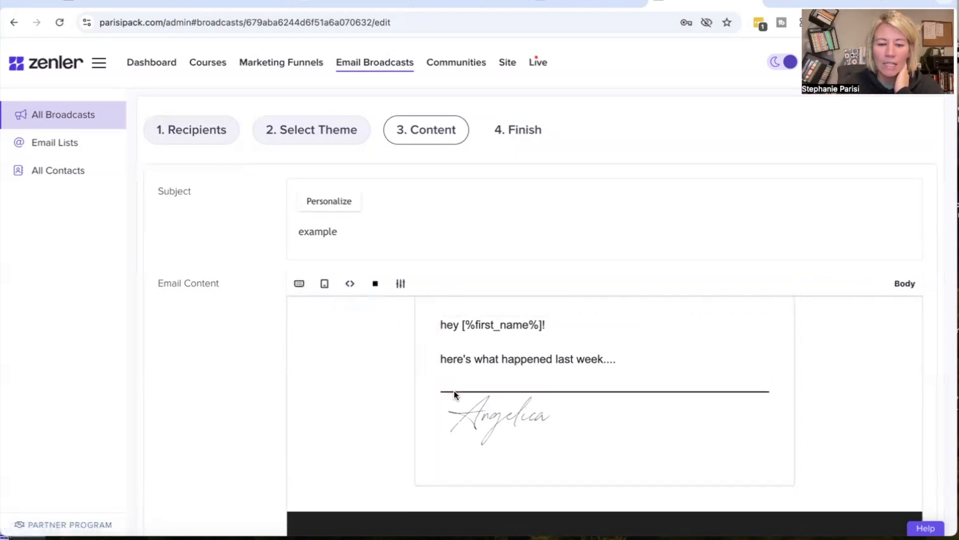
left_click(324, 283)
left_click(456, 372)
left_click(433, 379)
left_click(350, 284)
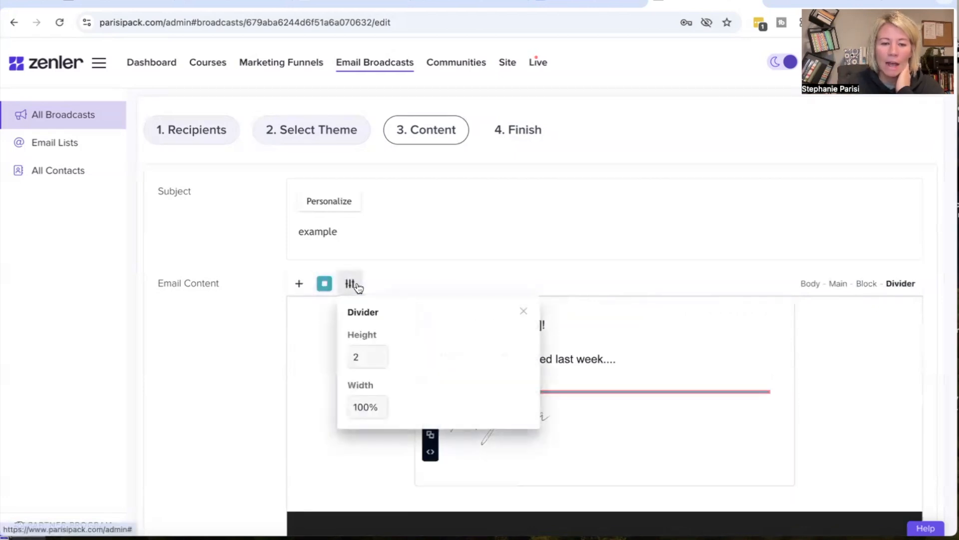
left_click(379, 354)
left_click(379, 354)
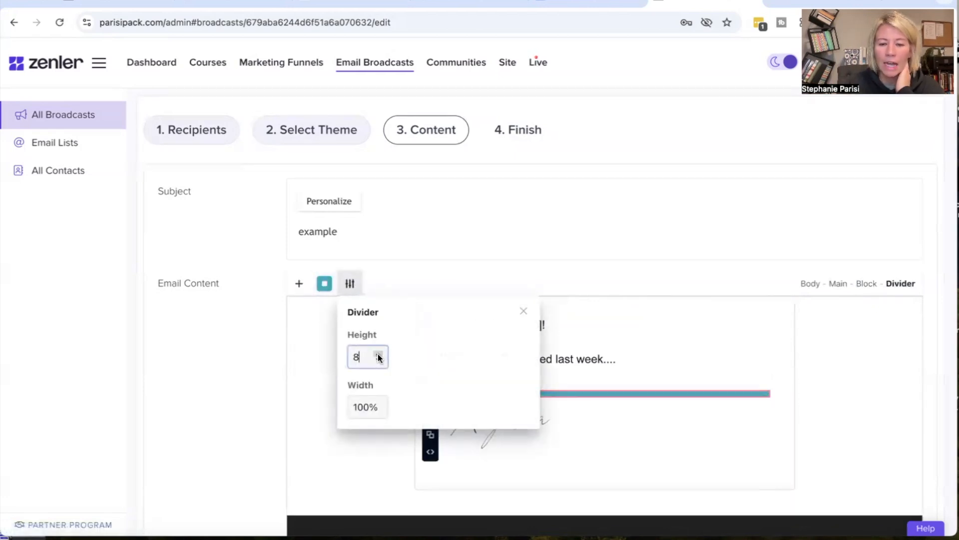
left_click(629, 390)
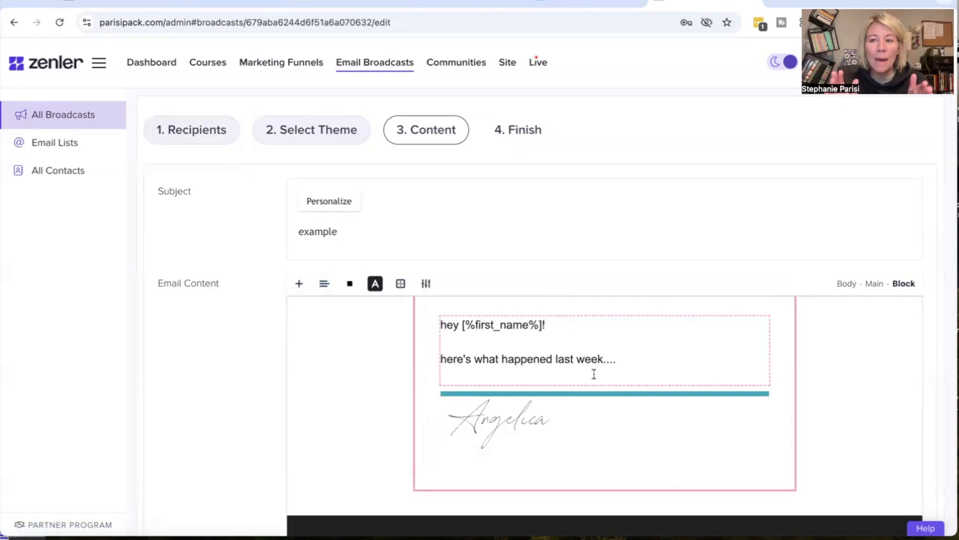
Add a Spacer block between the teal divider and the signature.
left_click(572, 393)
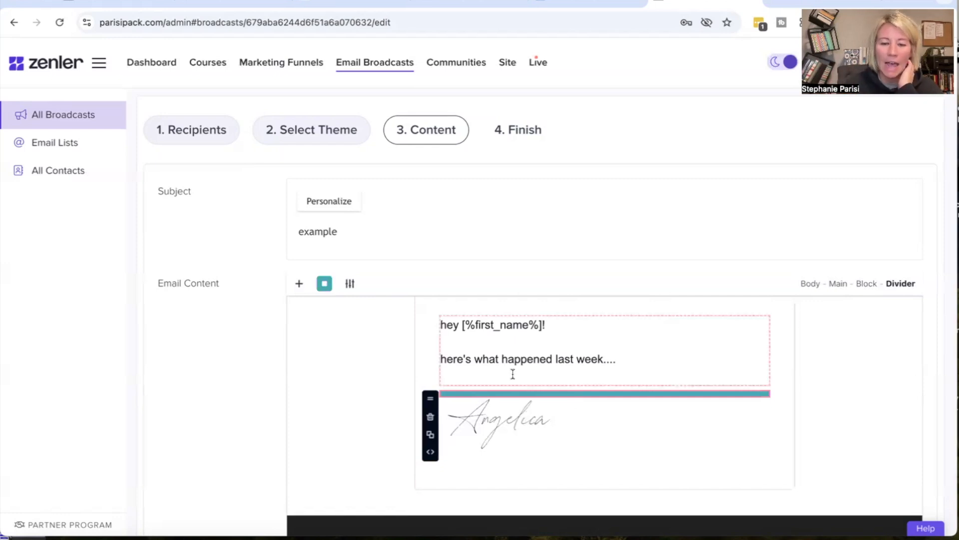
left_click(300, 285)
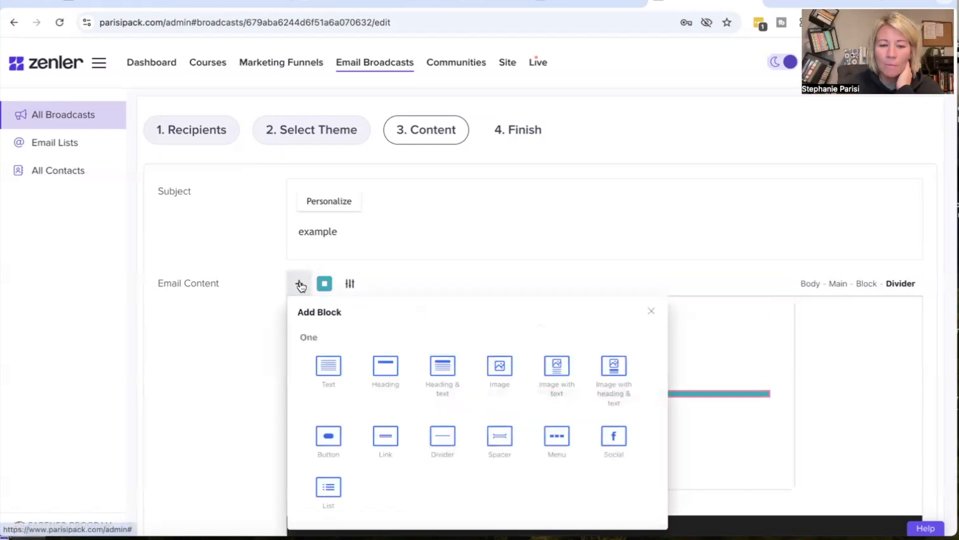
left_click(503, 440)
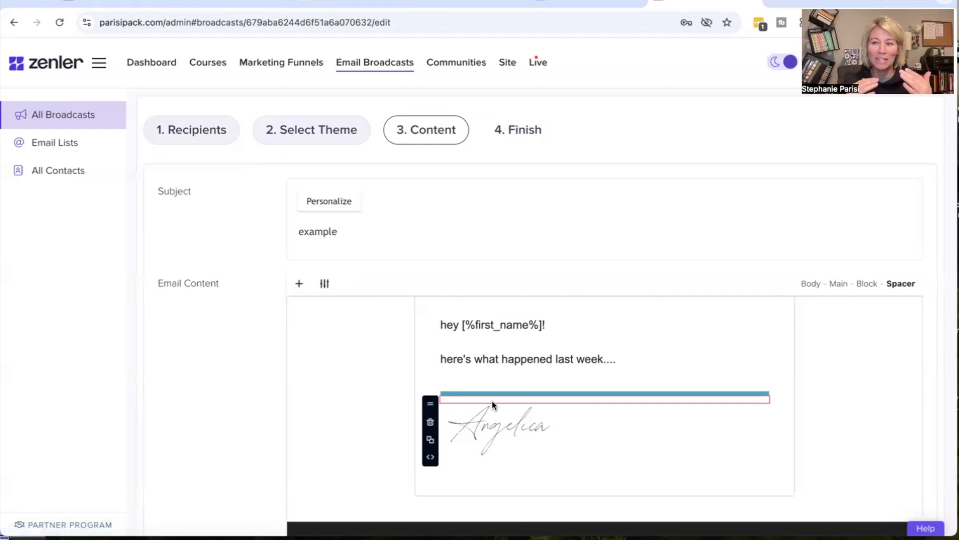
Increase the height of the spacer between the teal divider and the signature.
left_click(325, 285)
left_click(353, 353)
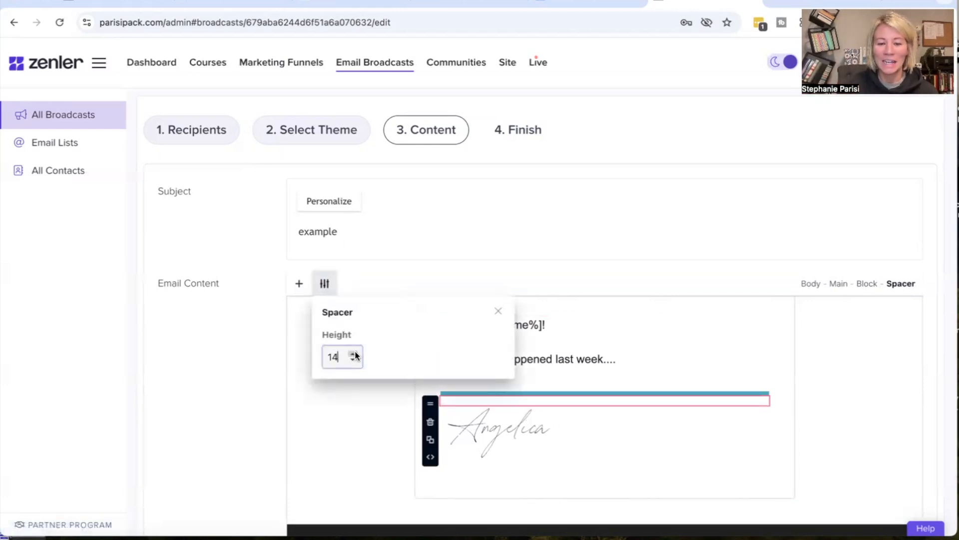
left_click(455, 405)
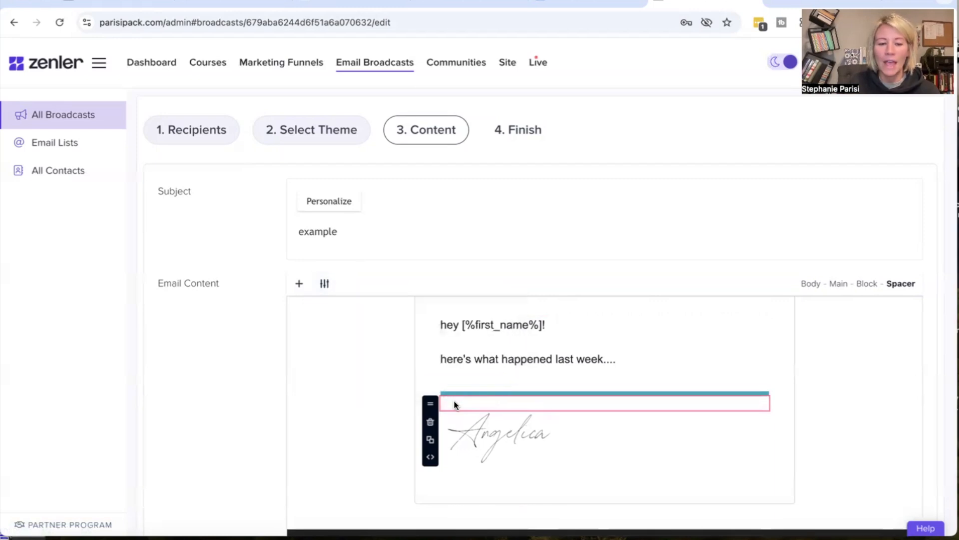
Add an Image block below the spacer that follows the teal divider.
left_click(299, 283)
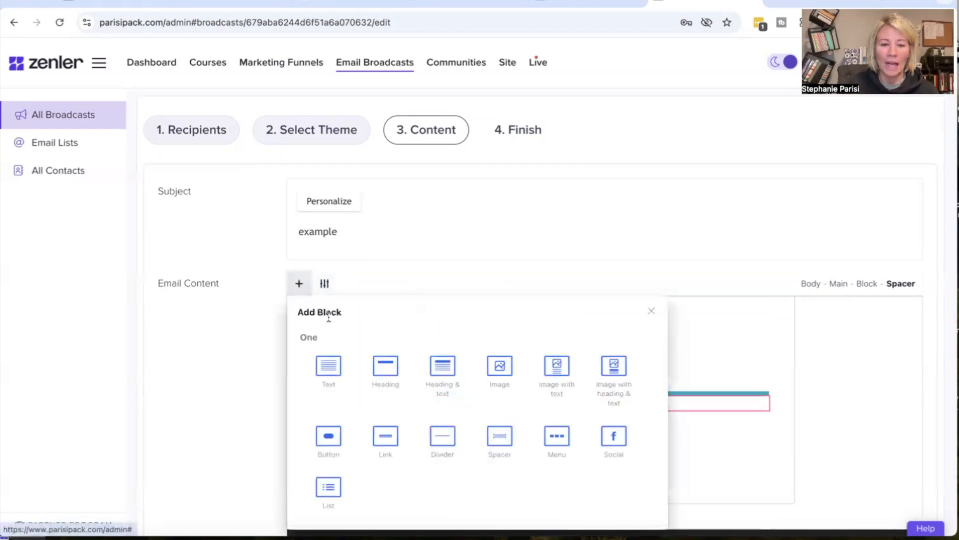
left_click(495, 377)
scroll(606, 437, "down", 3)
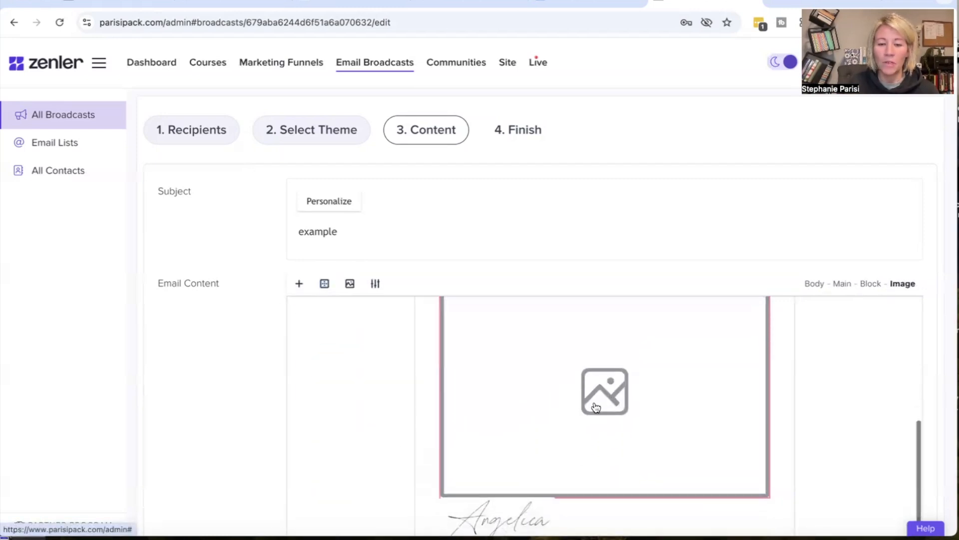
scroll(540, 426, "up", 3)
Duplicate the spacer under the teal divider and move the copy between the image placeholder and the signature.
left_click(516, 379)
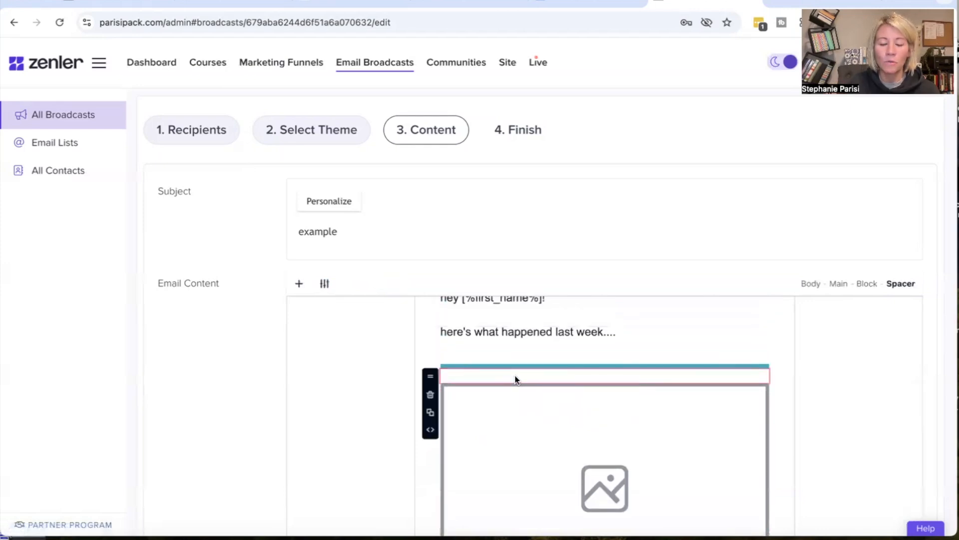
left_click(430, 415)
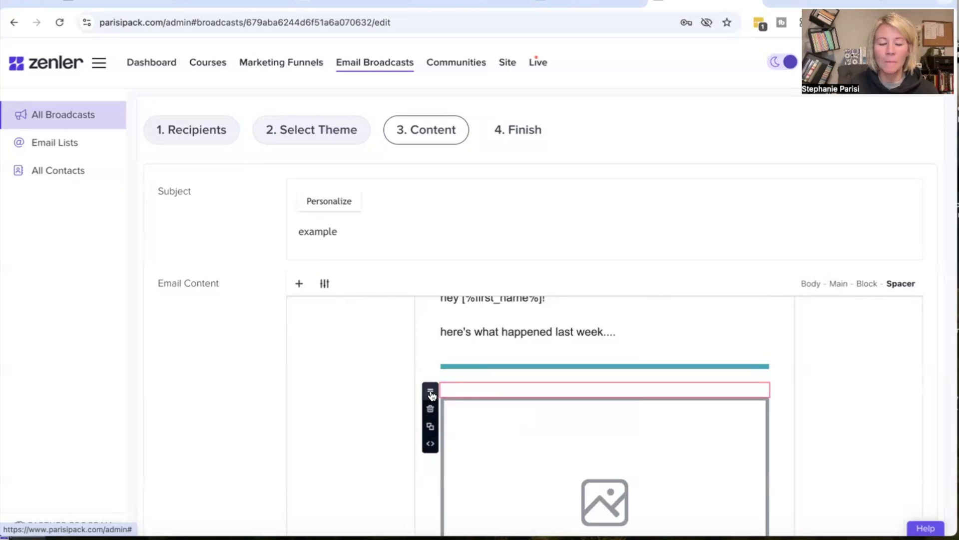
mouse_move(431, 395)
left_mouse_down()
mouse_move(437, 386)
mouse_move(432, 530)
mouse_move(496, 468)
mouse_move(484, 519)
mouse_move(499, 401)
left_mouse_up()
left_click(501, 400)
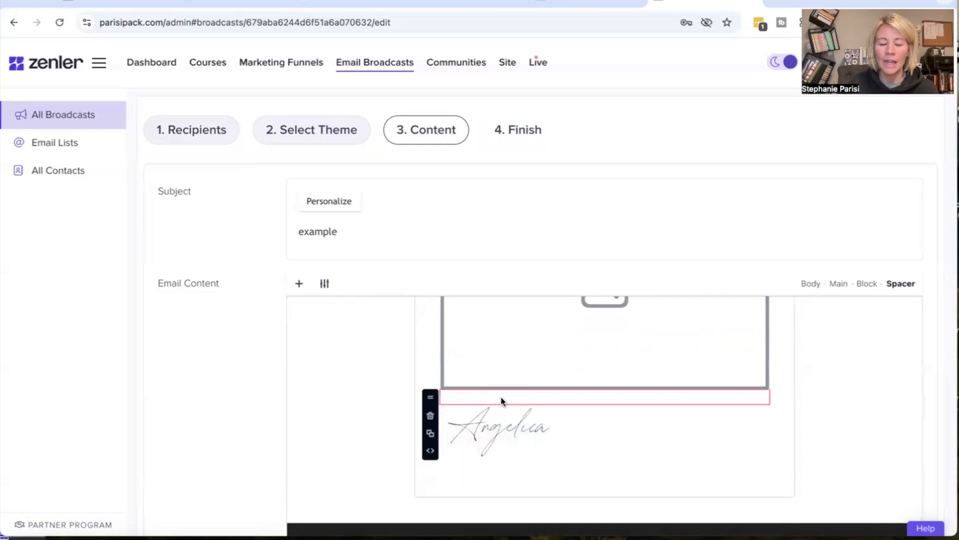
Add a Heading block below the image's spacer and replace its placeholder text with "title of my youtube video".
left_click(299, 285)
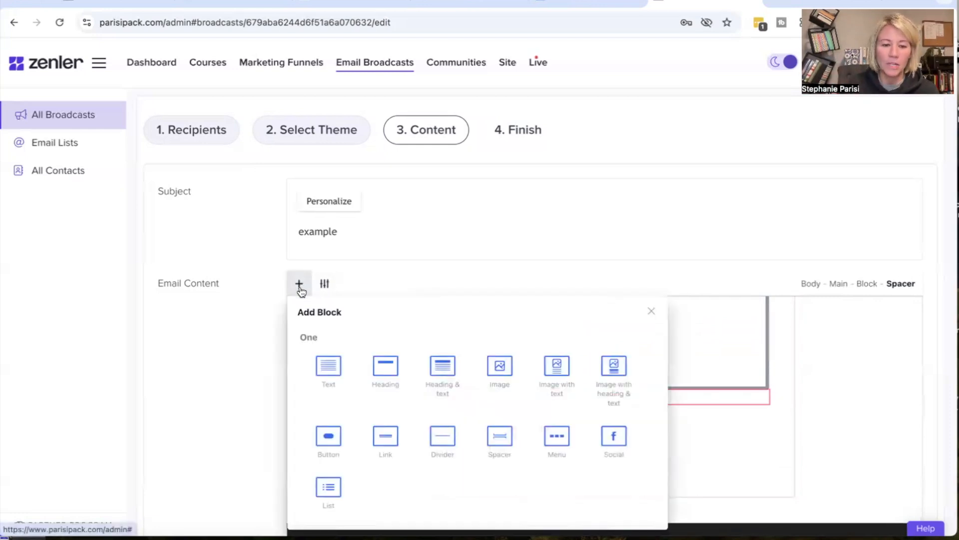
left_click(386, 369)
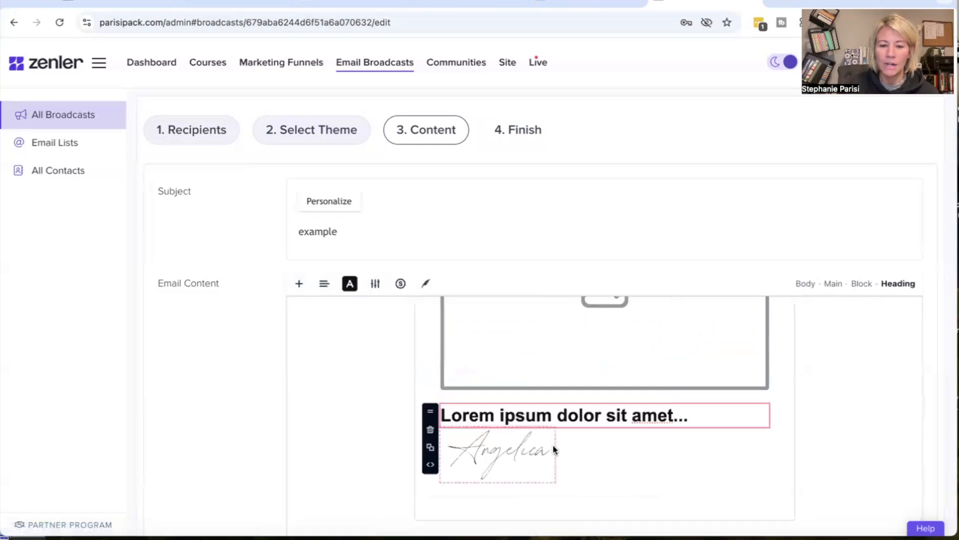
triple_click(545, 416)
type("title of ")
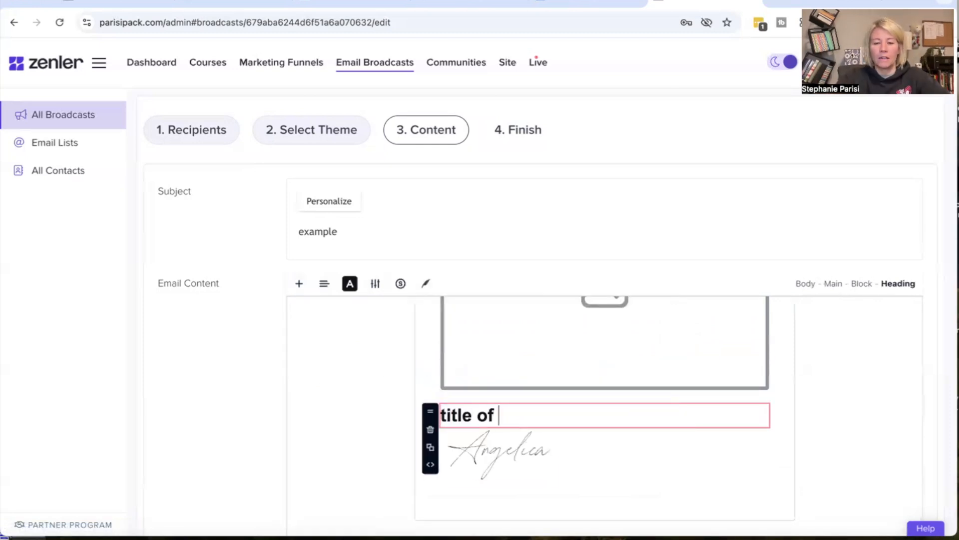
type("my youtube video")
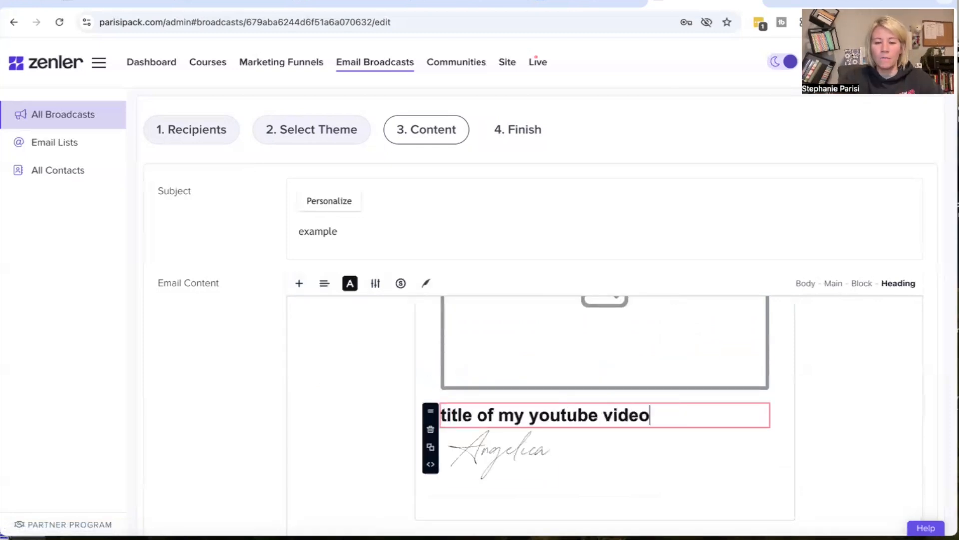
Duplicate the spacer above the video title heading and move the copy below the heading.
left_click(558, 401)
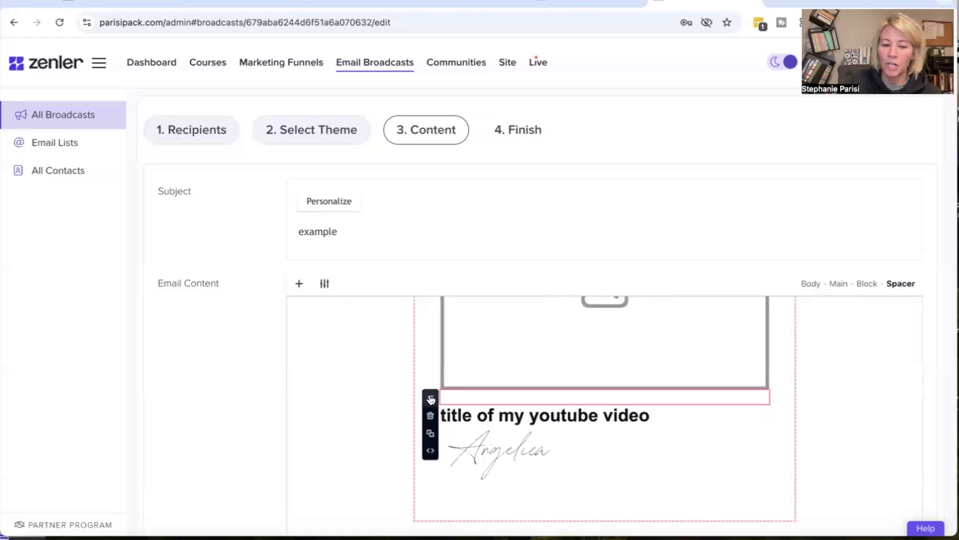
left_click(470, 407)
left_click(465, 397)
left_click(431, 434)
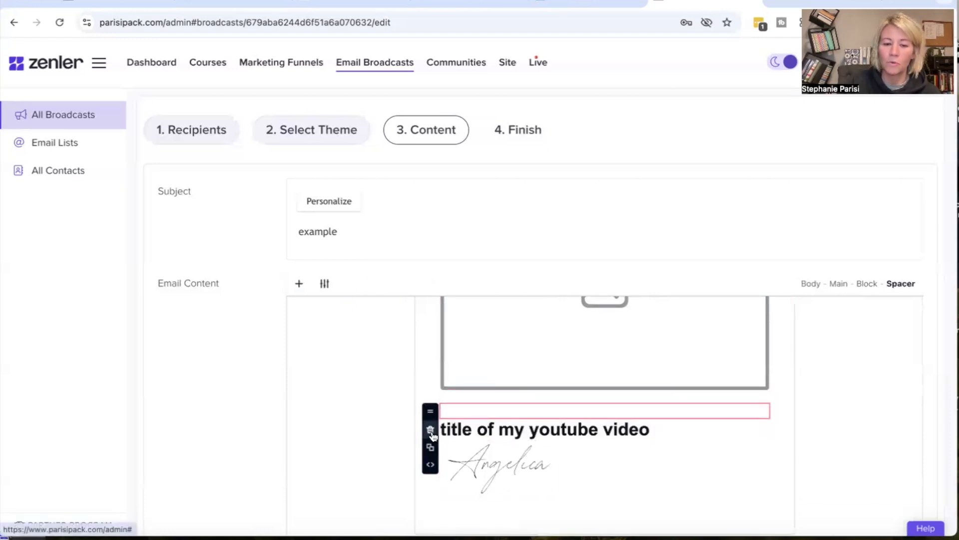
left_click_drag(431, 411, 431, 409)
left_click_drag(434, 434, 435, 437)
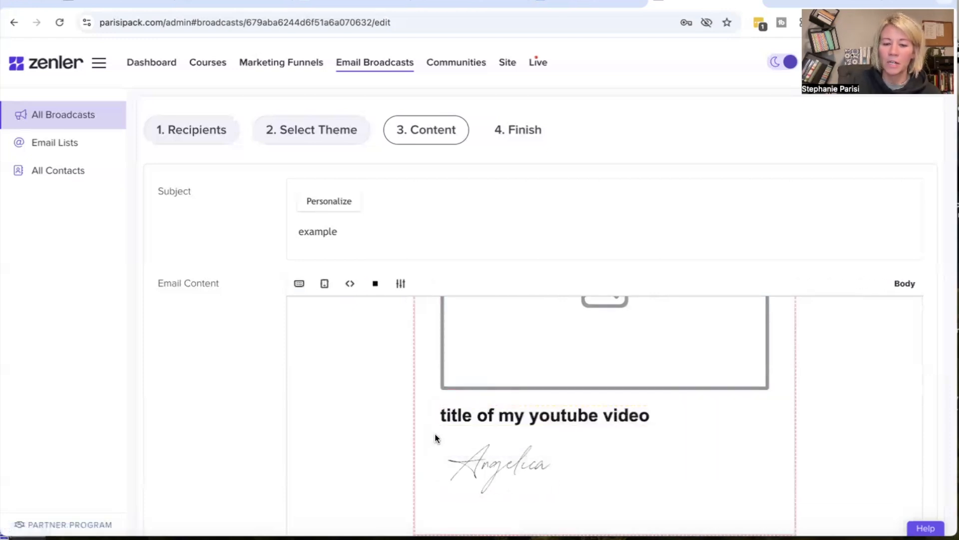
Add a Text block below the spacer under the video title heading.
left_click(476, 430)
left_click(299, 284)
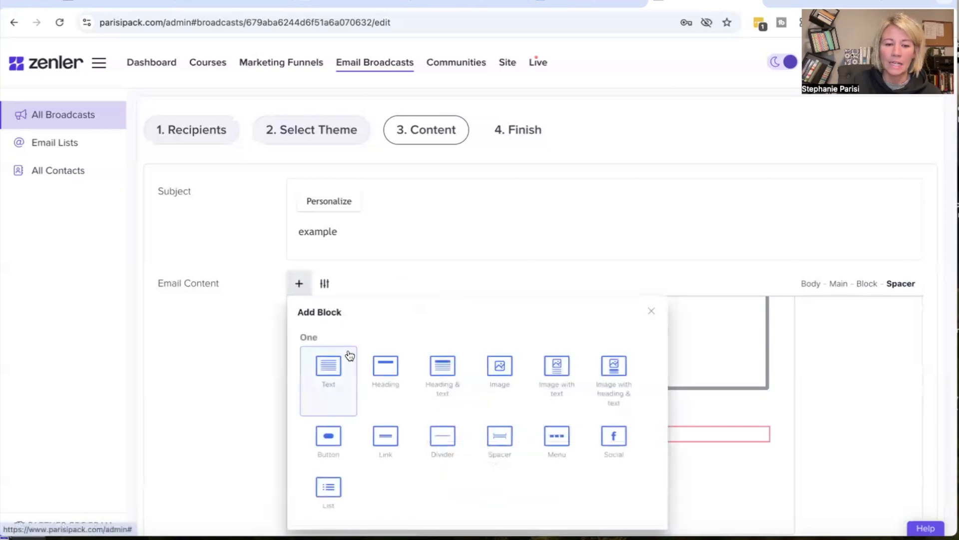
left_click(326, 364)
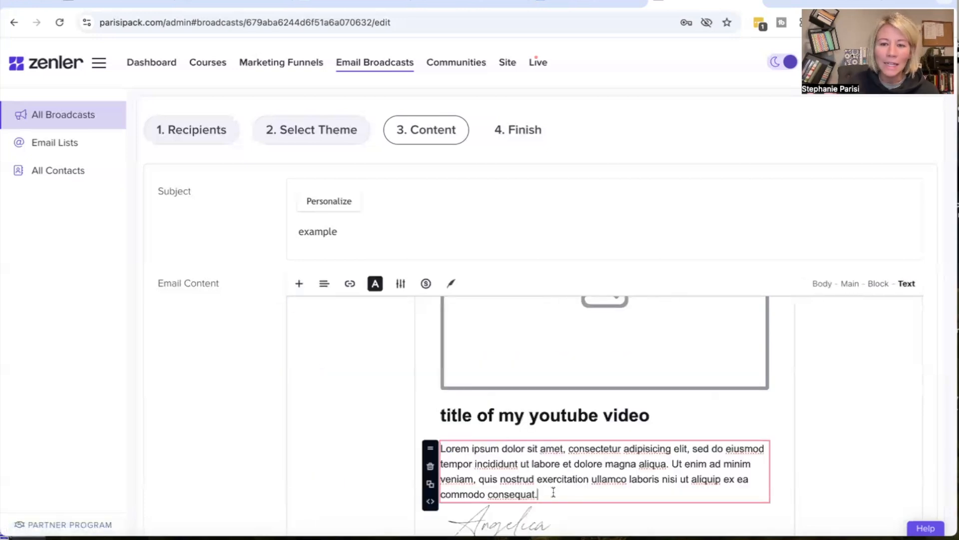
Check the text size of the greeting block to compare it with the new text block.
scroll(561, 492, "up", 5)
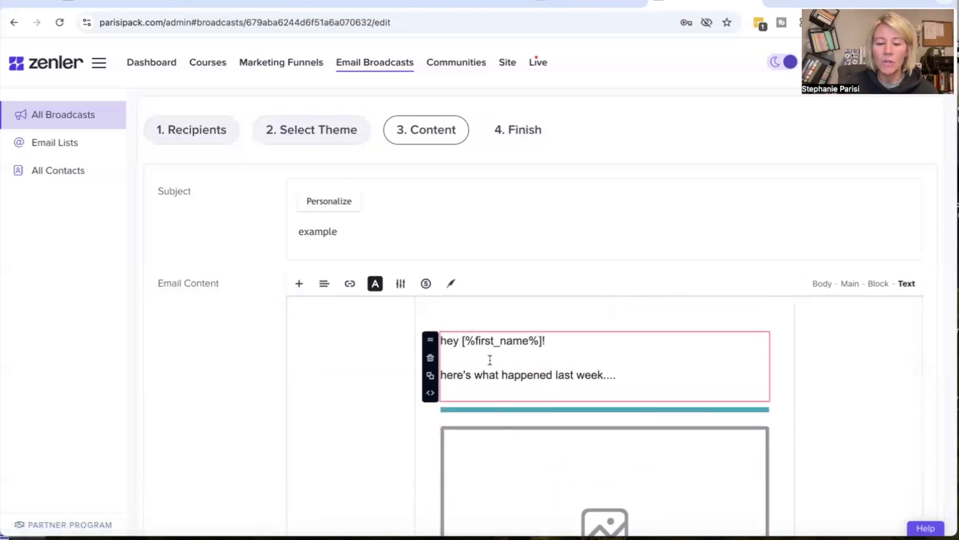
scroll(597, 380, "down", 5)
scroll(597, 380, "down", 1)
left_click(563, 420)
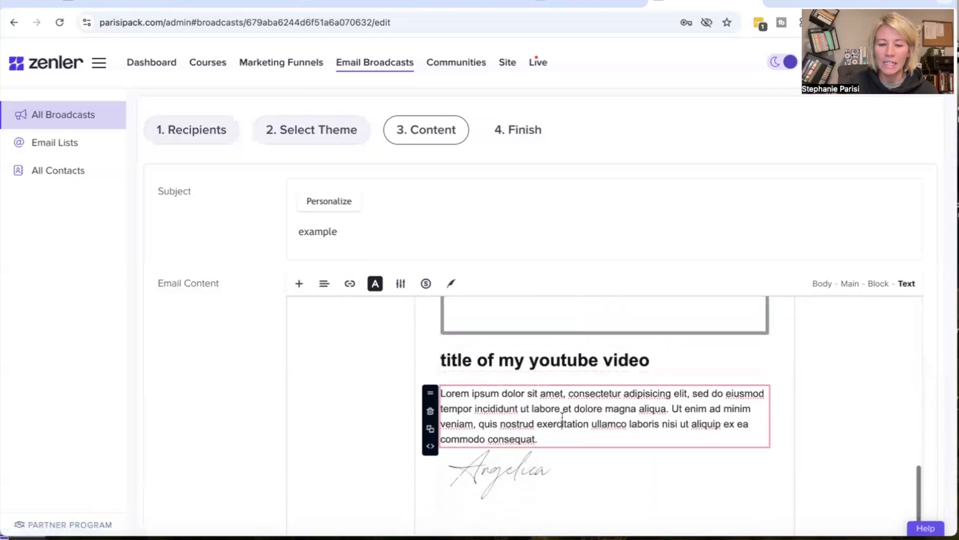
scroll(562, 417, "up", 5)
left_click(496, 463)
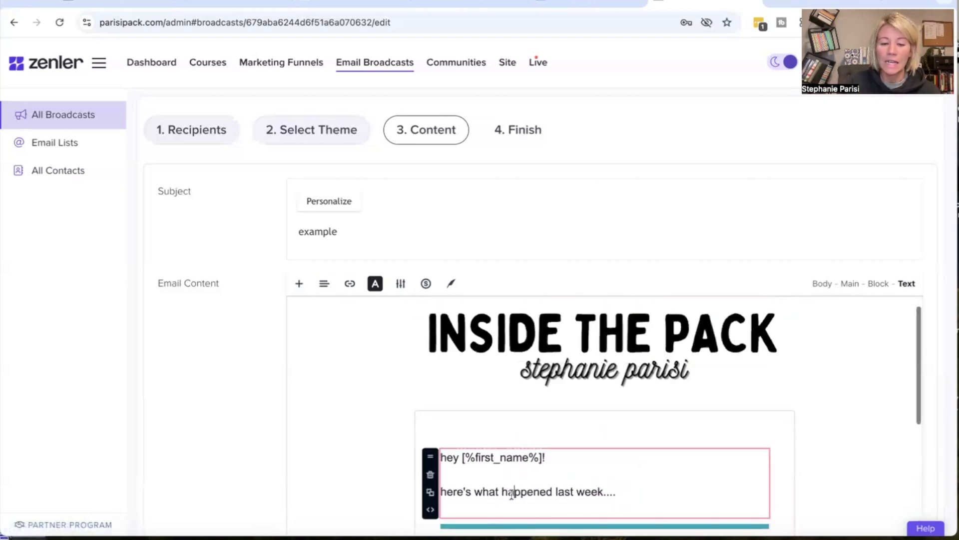
left_click(402, 284)
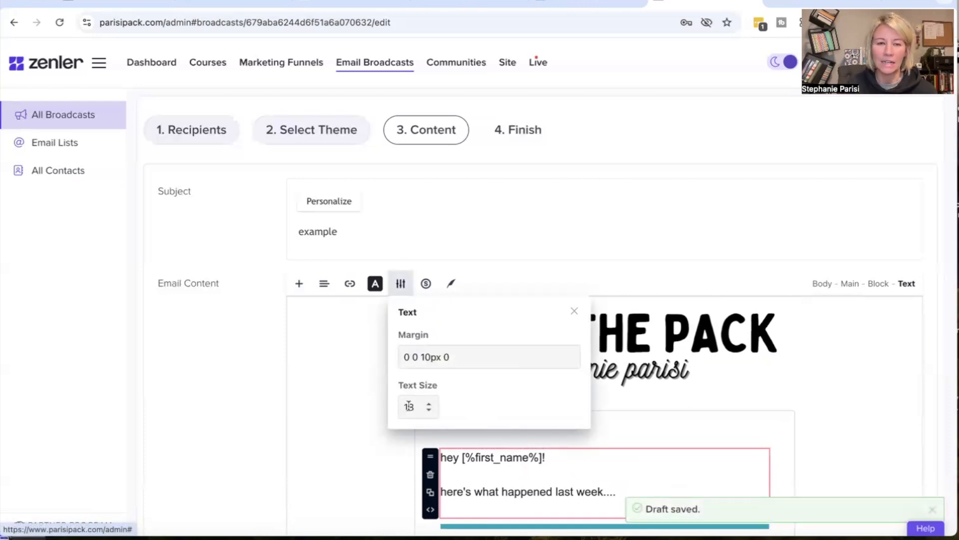
left_click(590, 488)
Set the text size of the lorem ipsum block under the video title to 18.
scroll(590, 490, "down", 7)
left_click(569, 424)
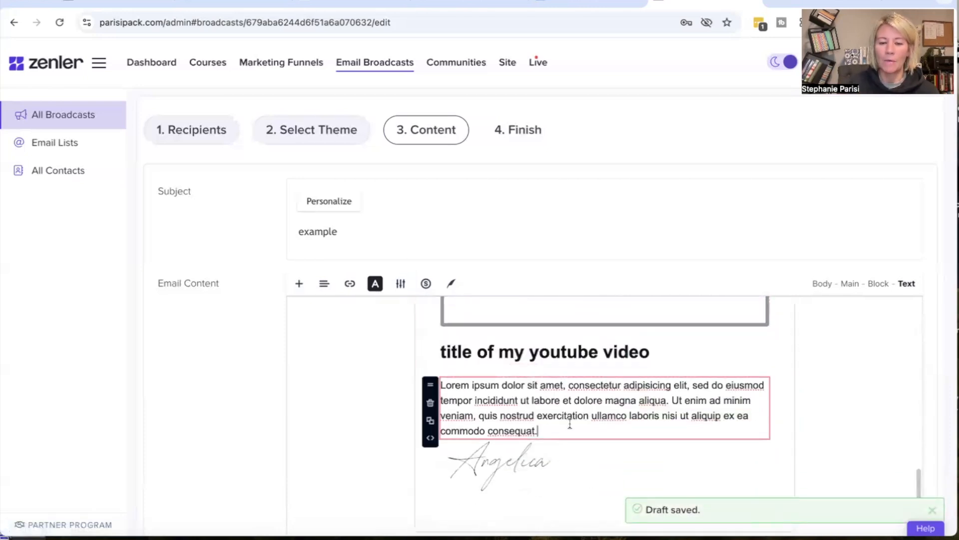
left_click(401, 284)
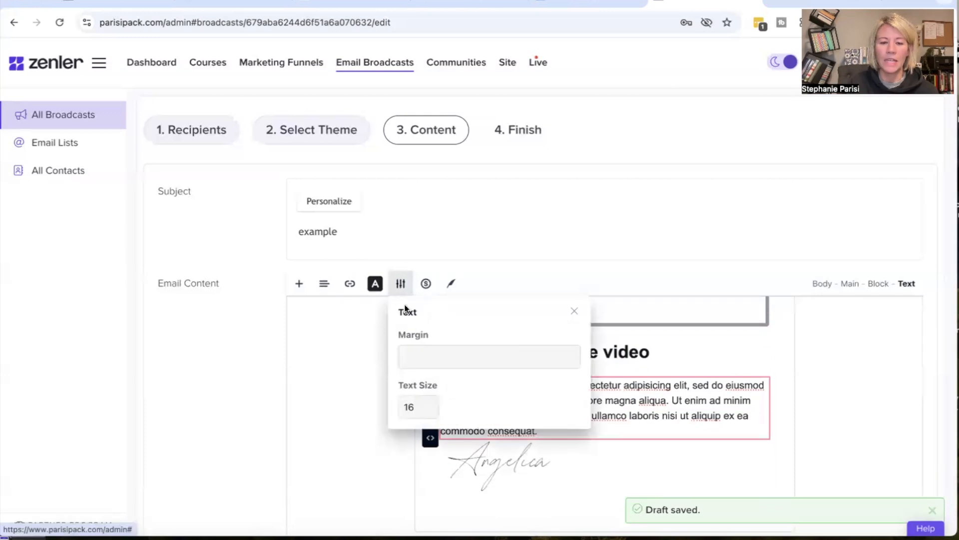
left_click(429, 403)
left_click(429, 403)
left_click(689, 435)
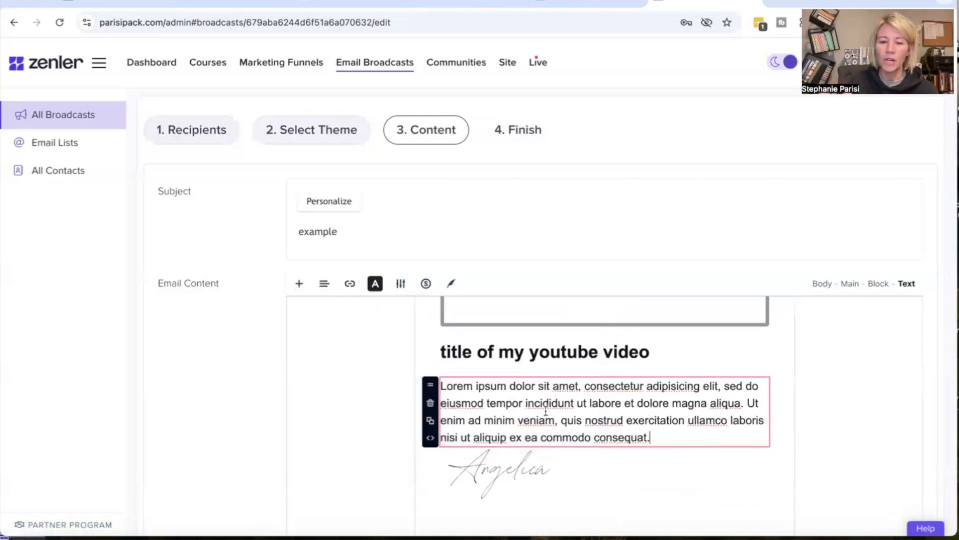
Replace the lorem ipsum paragraph under the video title with "description of my youtube video".
left_click_drag(651, 439, 440, 386)
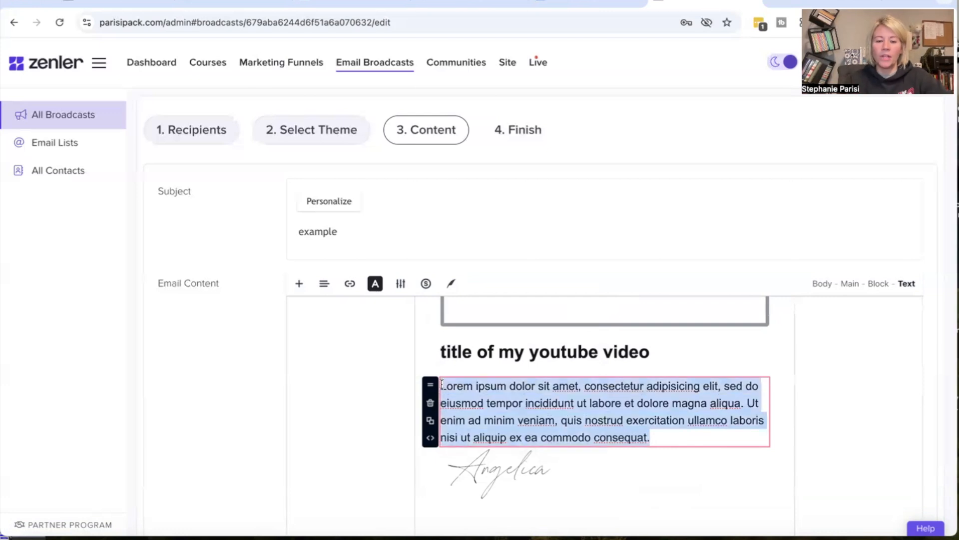
type("description of my youtube v")
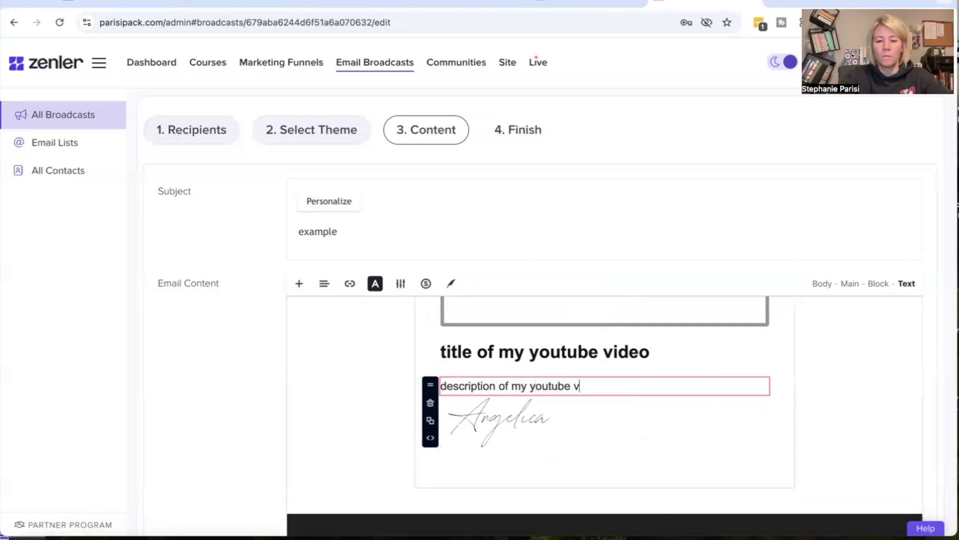
key("Return")
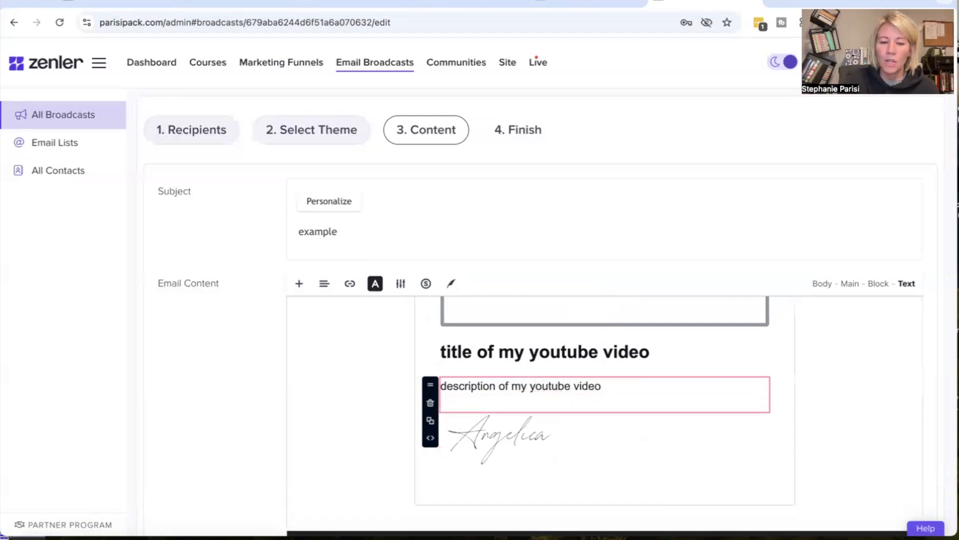
key("BackSpace")
Duplicate the spacer above the video description and move the copy between the description and the signature.
left_click(487, 368)
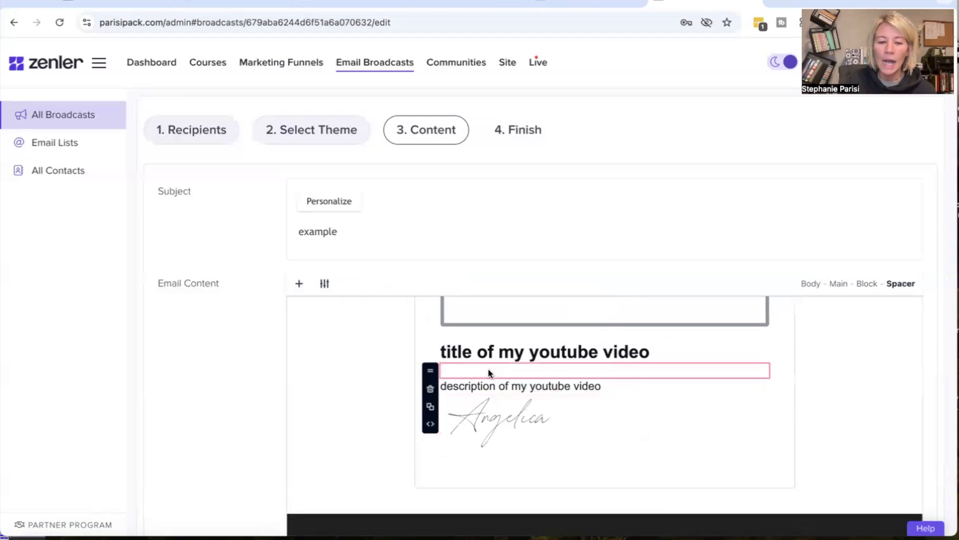
left_click(432, 408)
left_click_drag(430, 385, 434, 409)
left_click(478, 402)
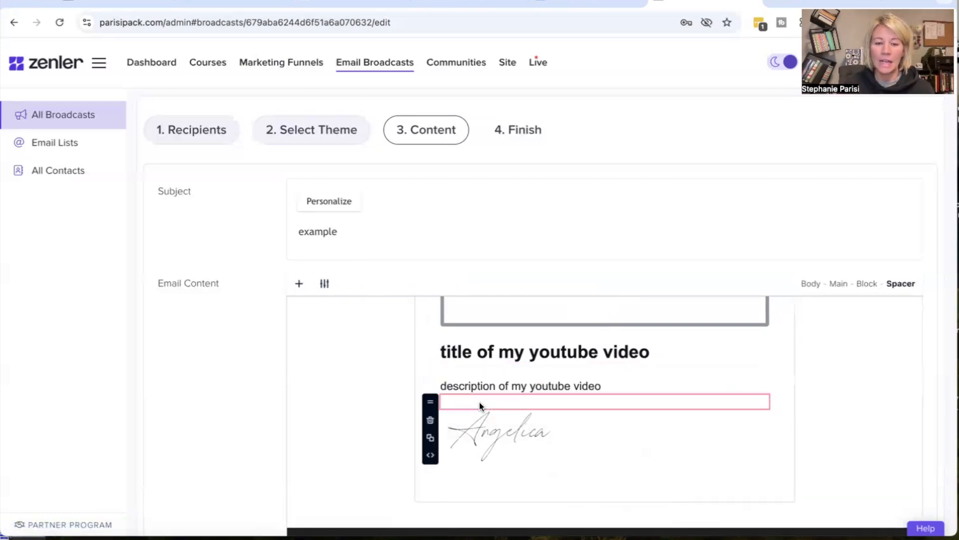
Increase the height of the spacer between the video description and the signature.
left_click(325, 283)
left_click(353, 351)
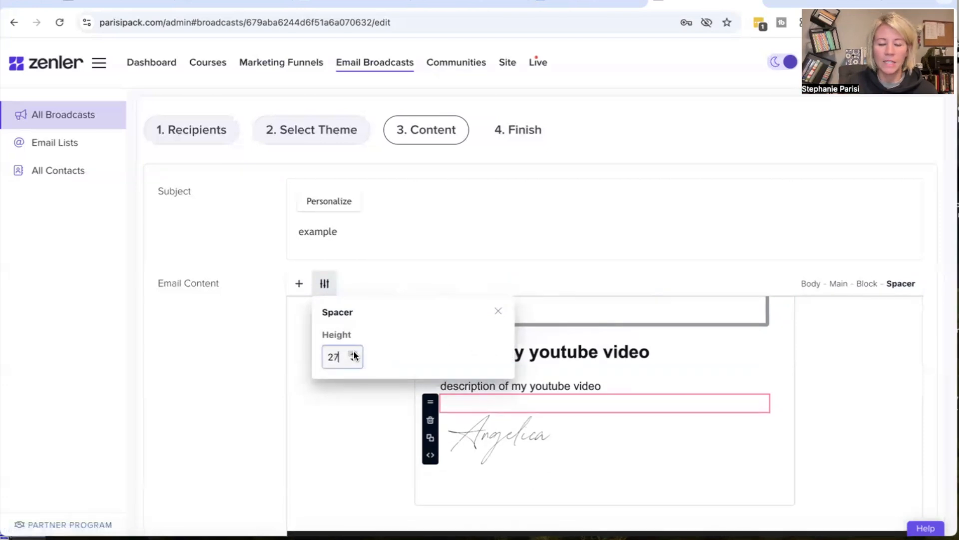
left_click(505, 411)
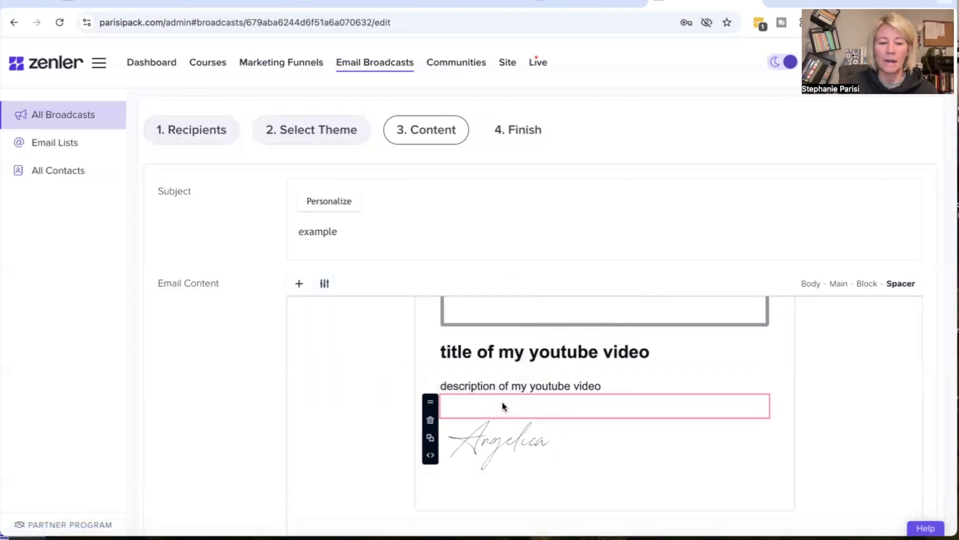
Add a Button block below the spacer that follows the video description.
left_click(299, 283)
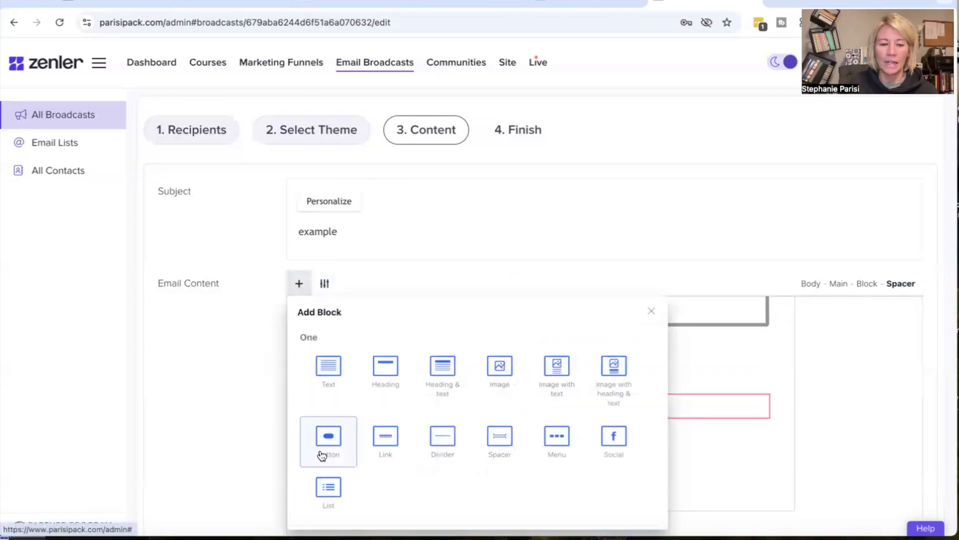
scroll(328, 444, "down", 10)
scroll(505, 242, "up", 2)
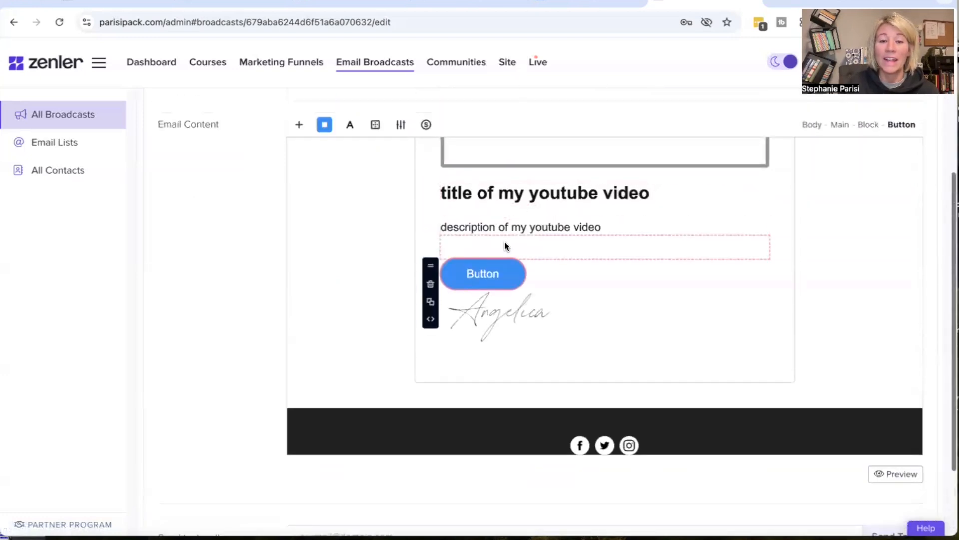
left_click(619, 289)
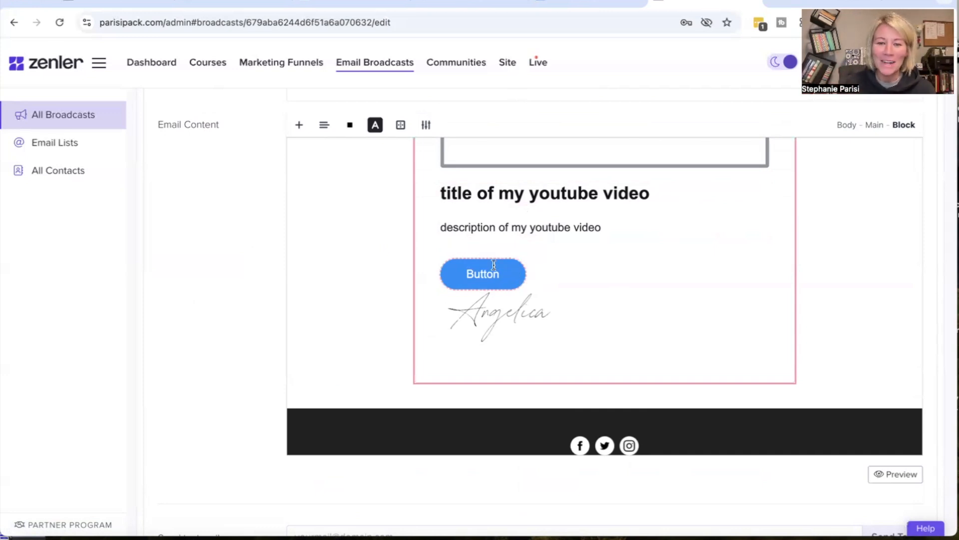
Change the background colour of the button below the video description from the swatches to orange.
scroll(494, 265, "up", 5)
scroll(493, 270, "down", 2)
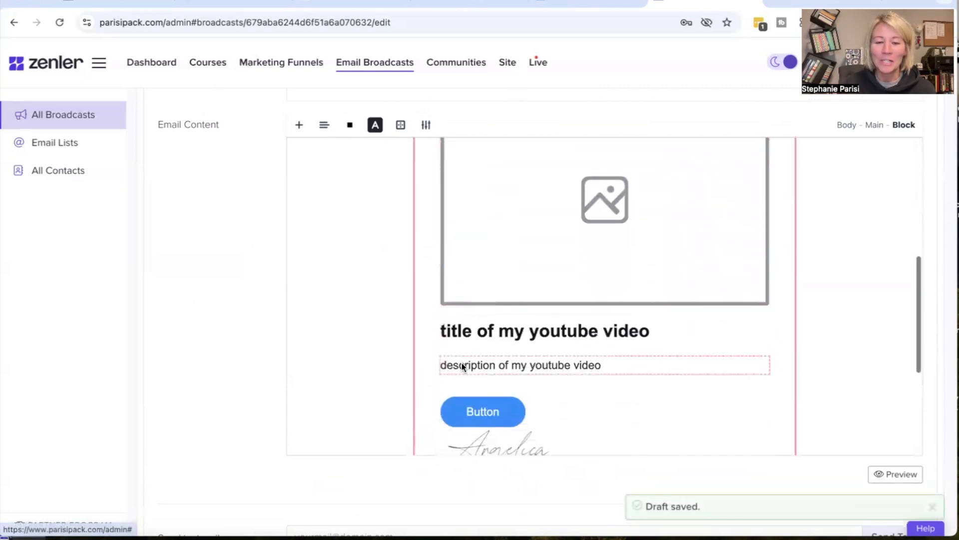
left_click(504, 412)
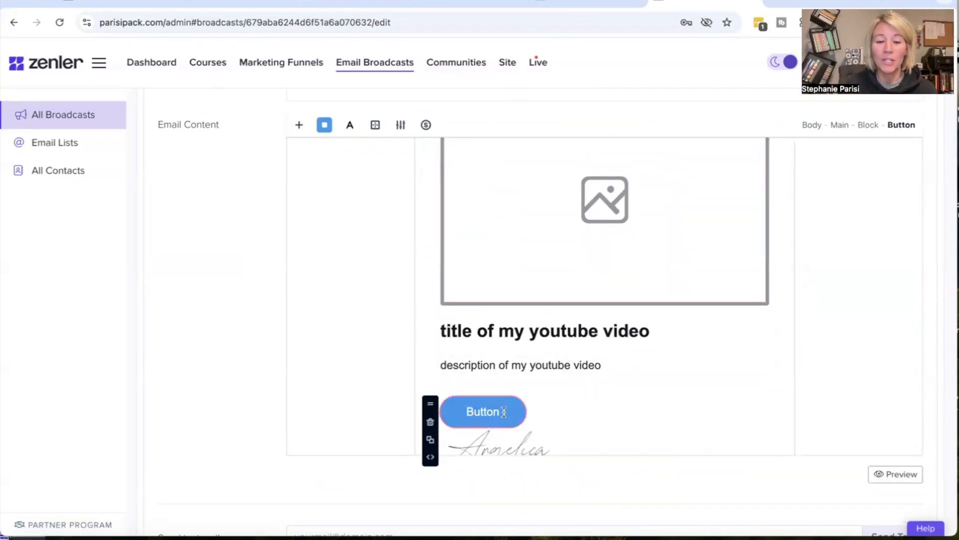
left_click(324, 125)
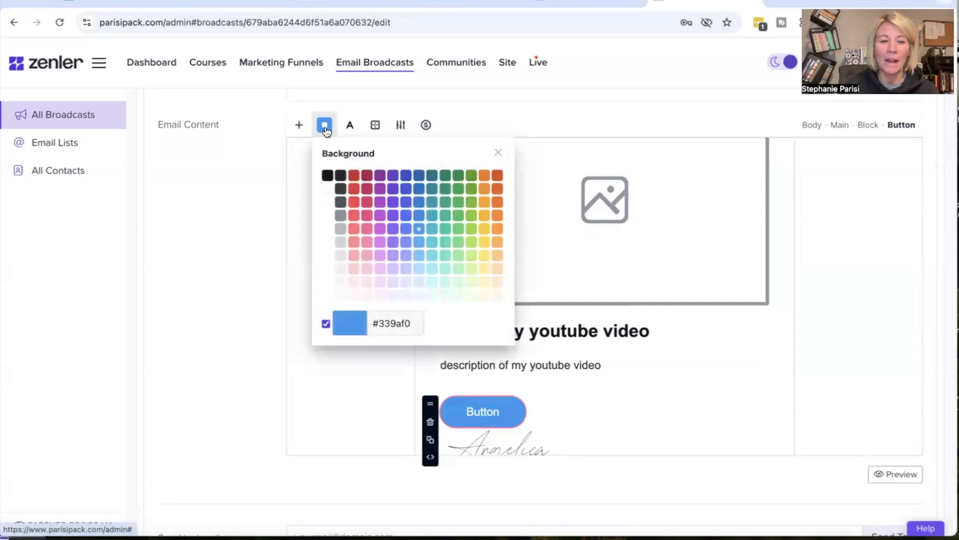
left_click(498, 229)
left_click(594, 420)
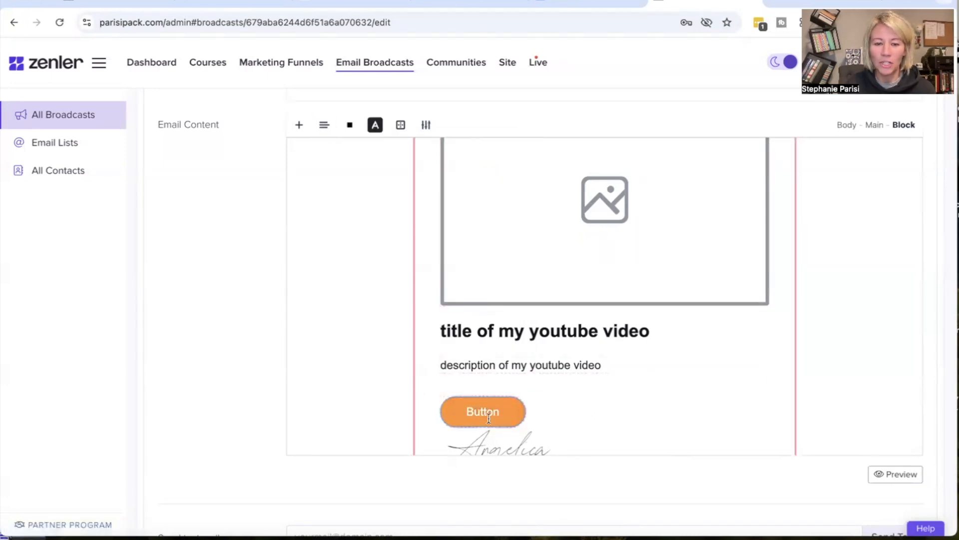
left_click(609, 422)
Remove the blue border from the orange button.
left_click(510, 413)
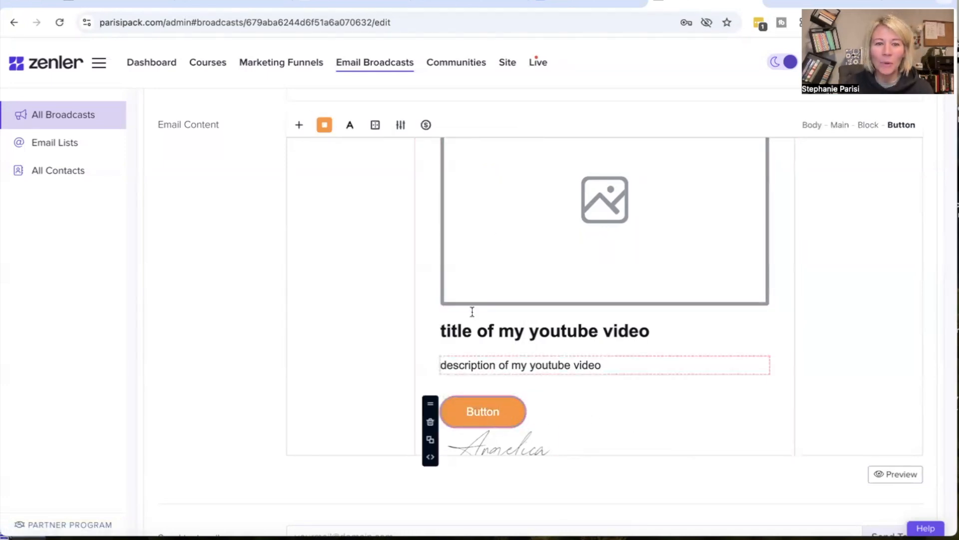
left_click(376, 126)
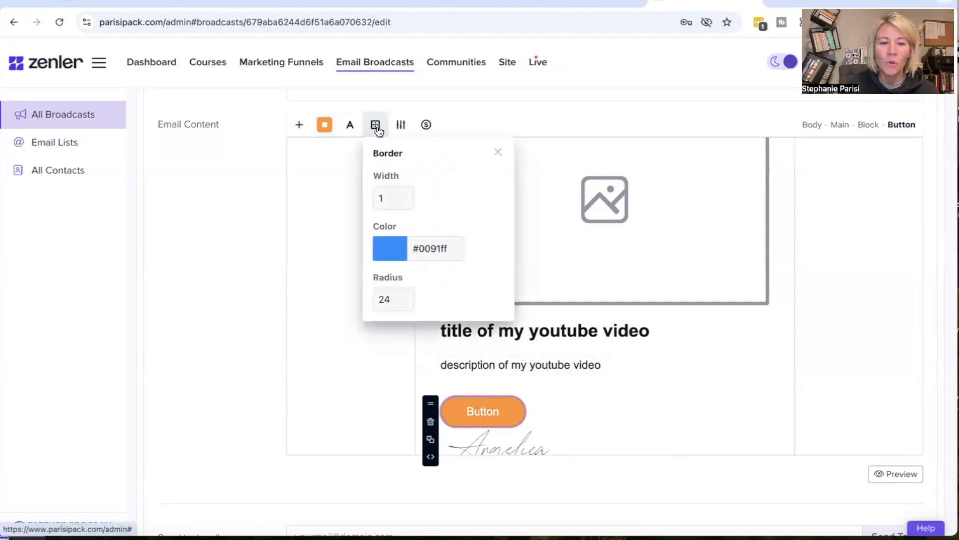
left_click(391, 248)
left_click(384, 179)
left_click(402, 204)
left_click(402, 204)
left_click(402, 204)
left_click(403, 212)
left_click(402, 212)
left_click(402, 212)
left_click(402, 212)
left_click(570, 388)
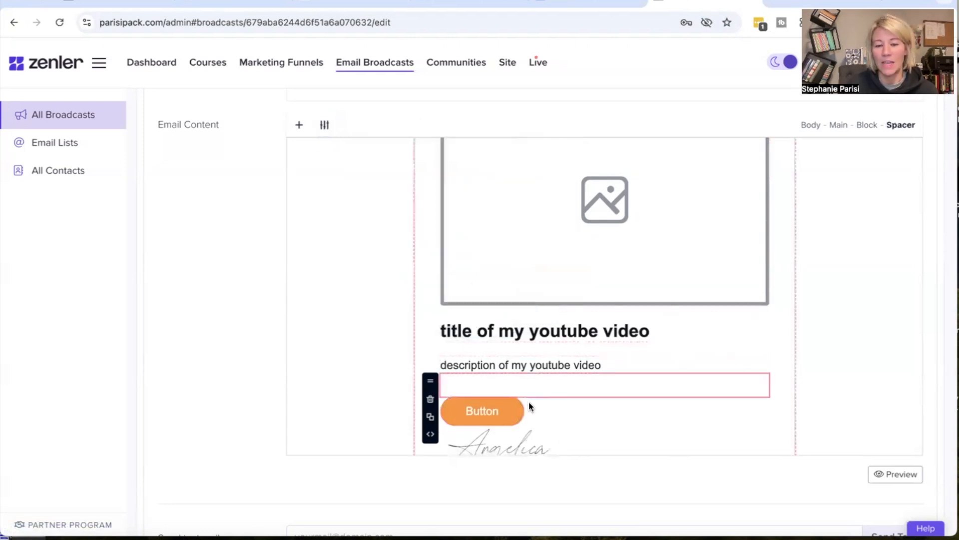
Replace the orange button's label with "watch it here!".
left_click(531, 420)
left_click(517, 413)
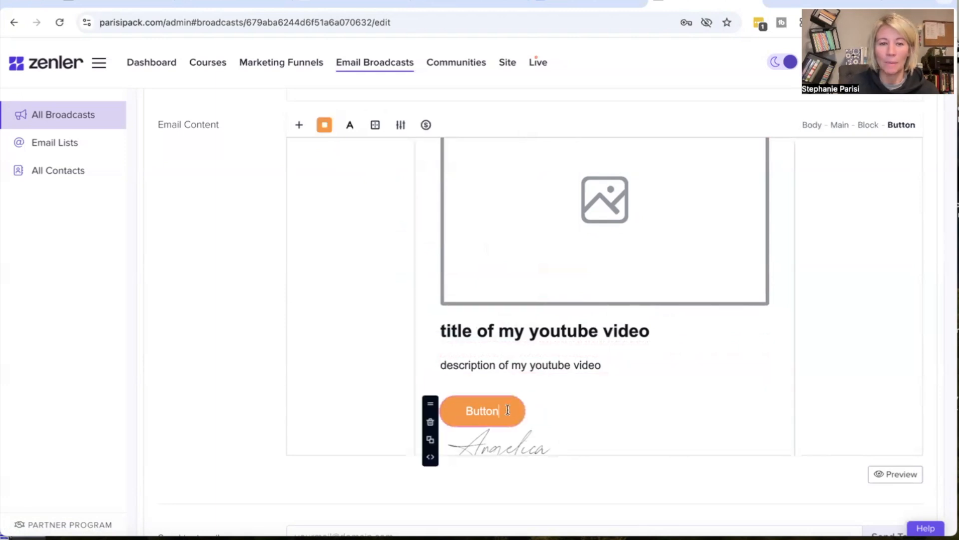
left_click(401, 125)
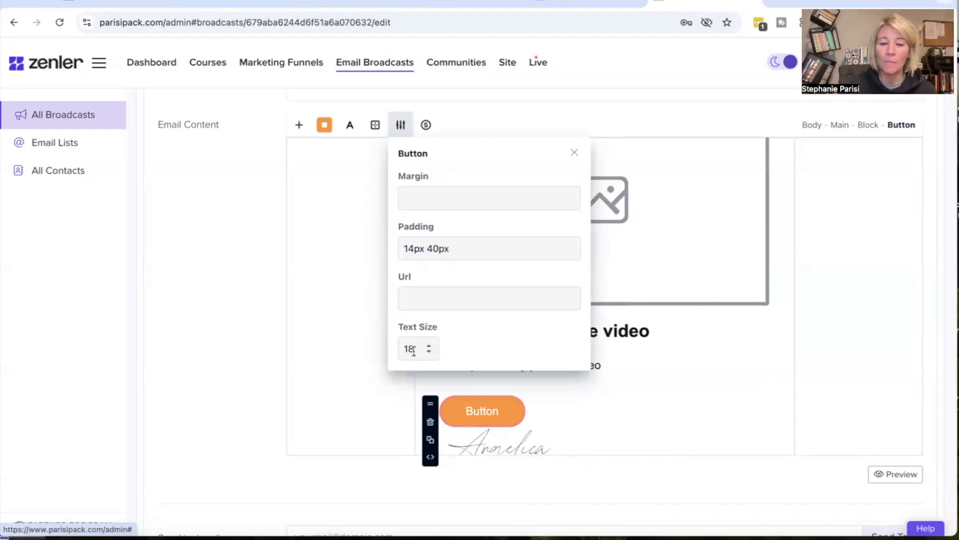
double_click(486, 412)
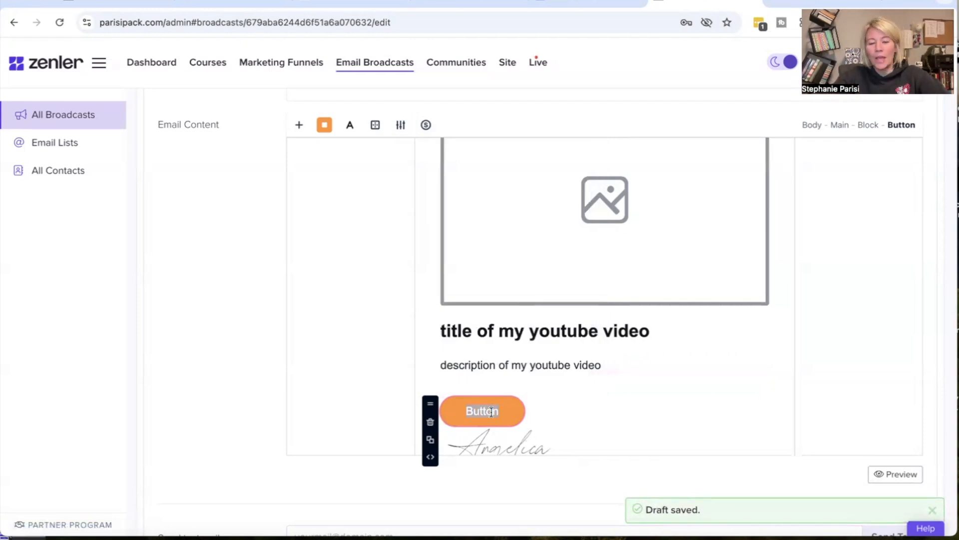
type("watch it here!")
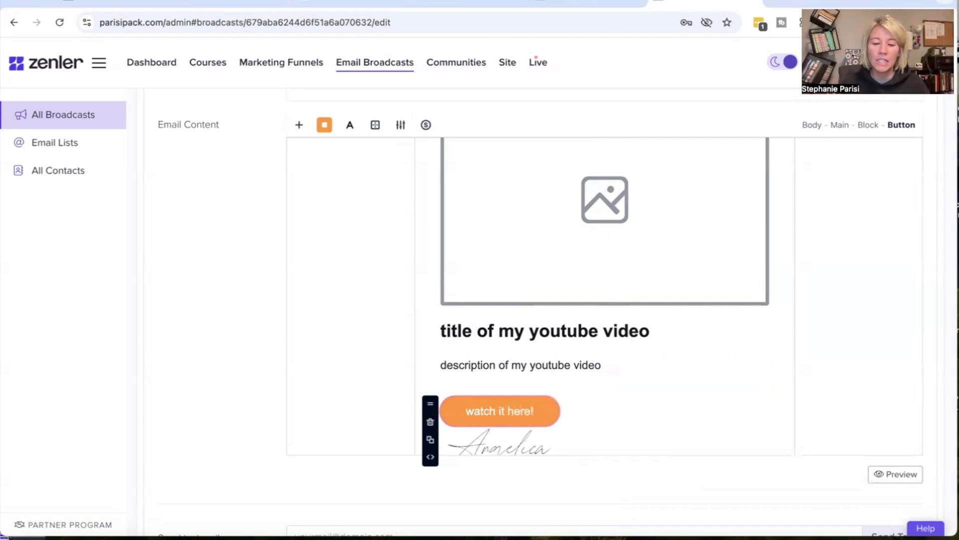
left_click(607, 411)
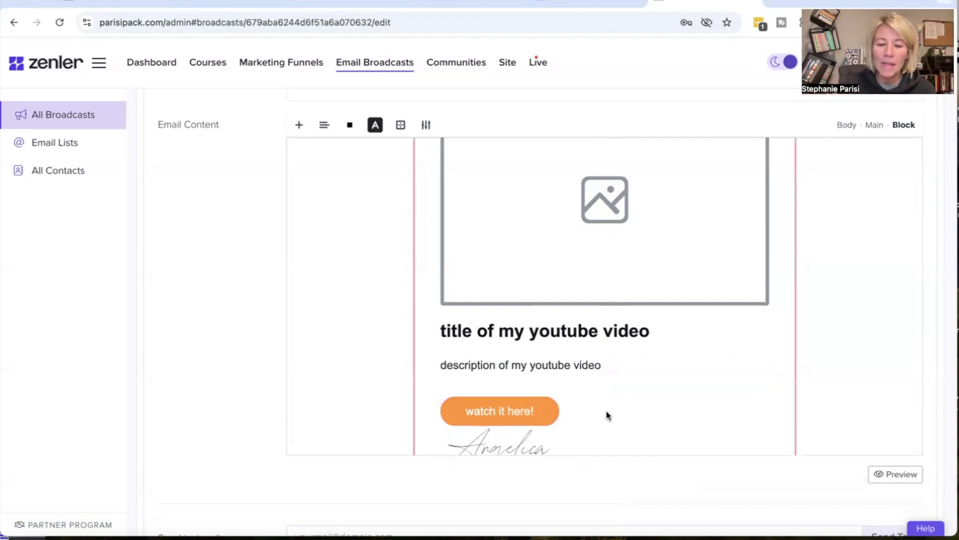
left_click(548, 403)
left_click(426, 172)
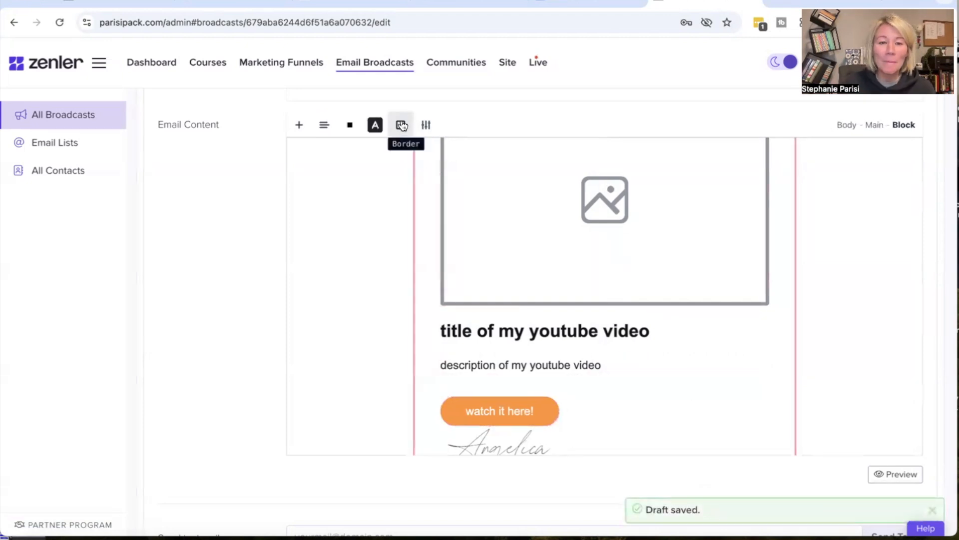
left_click(427, 126)
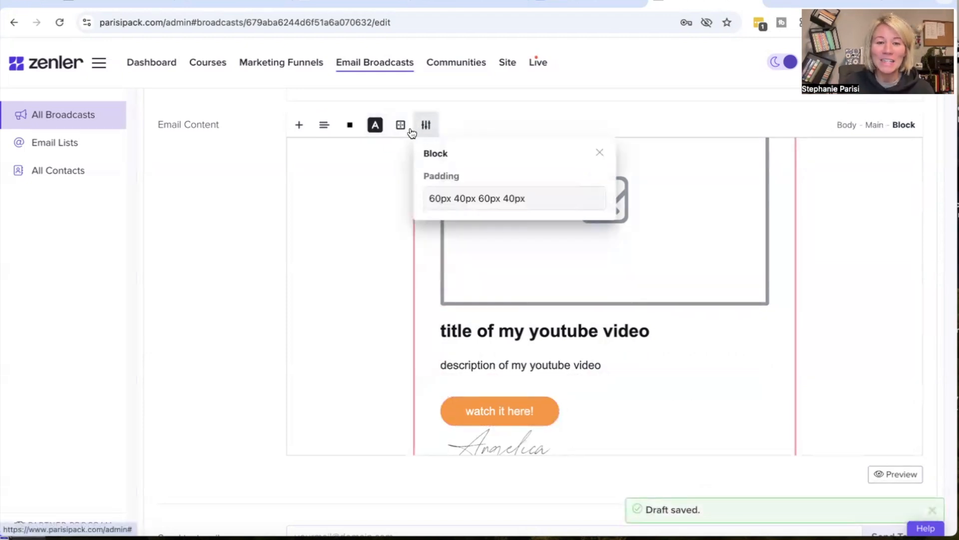
left_click(400, 125)
left_click(552, 407)
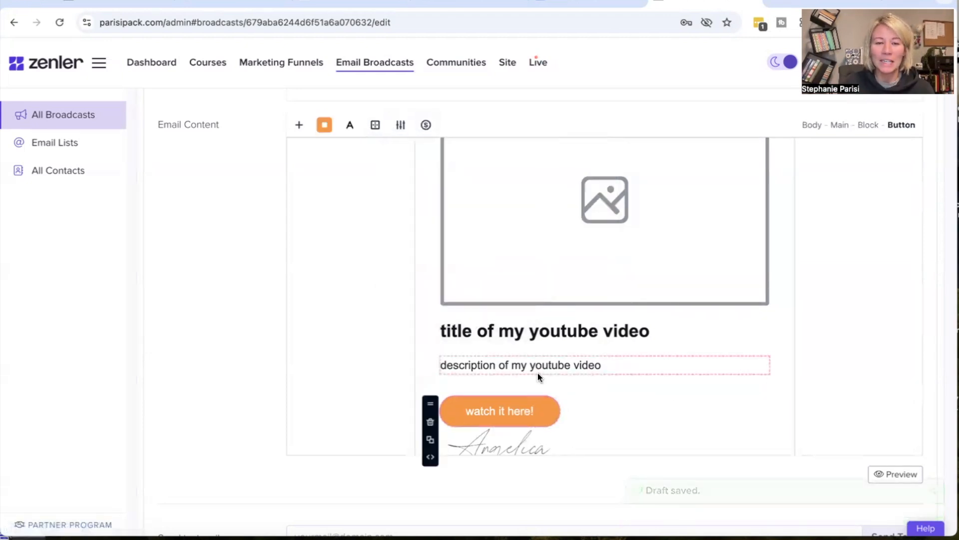
left_click(426, 125)
left_click(399, 126)
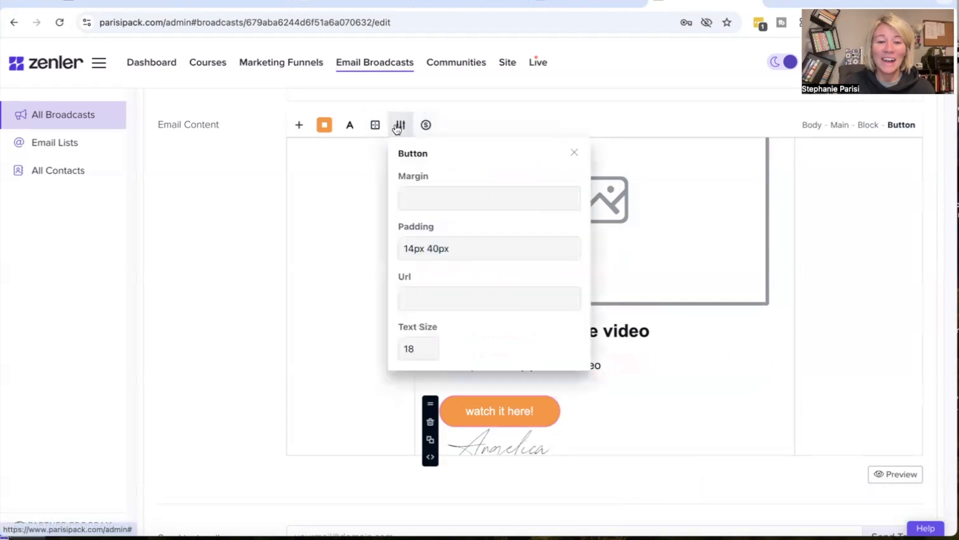
left_click(410, 300)
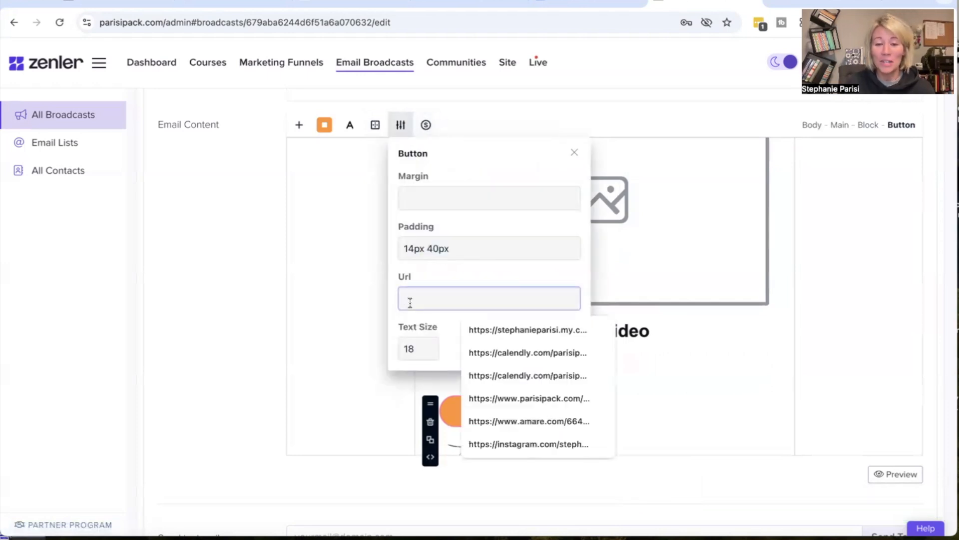
type("www.yo")
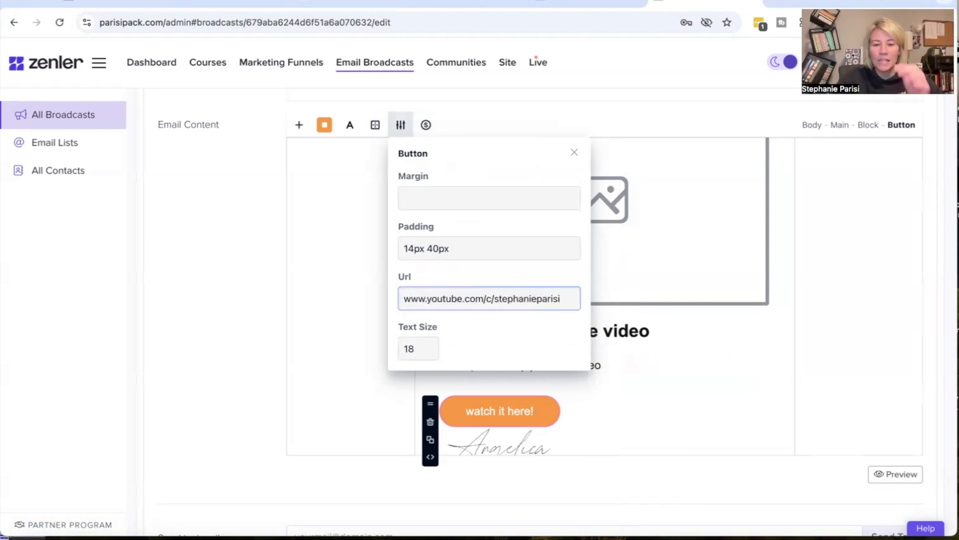
type("utube.com/c/stephanieparisi")
left_click(610, 414)
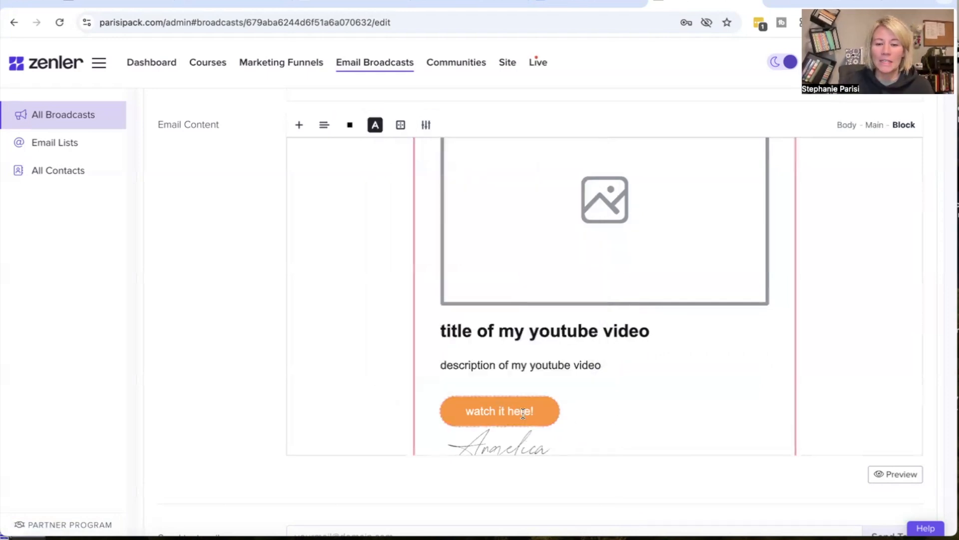
Preview the email from banner to signature, checking the "watch it here!" button, and close the preview.
left_click(883, 474)
scroll(674, 378, "down", 6)
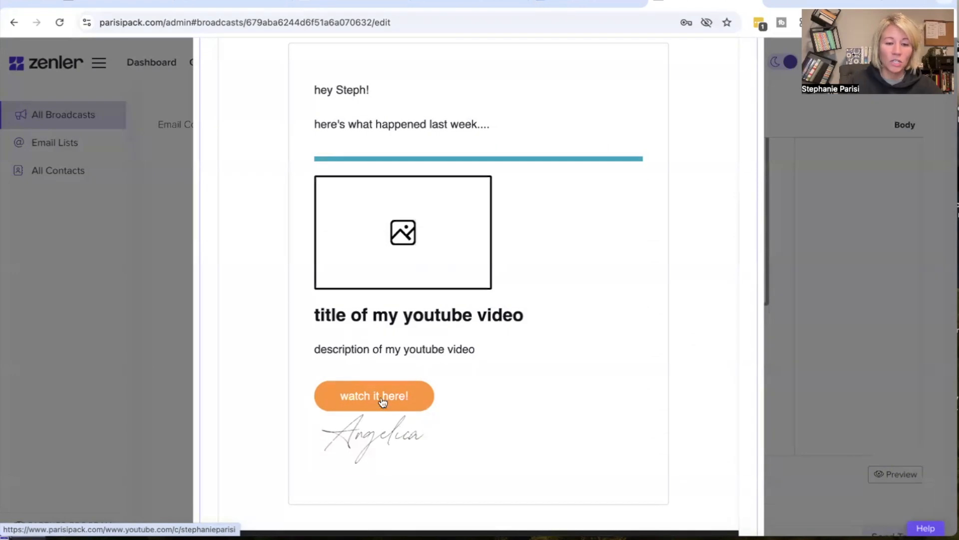
scroll(427, 343, "up", 6)
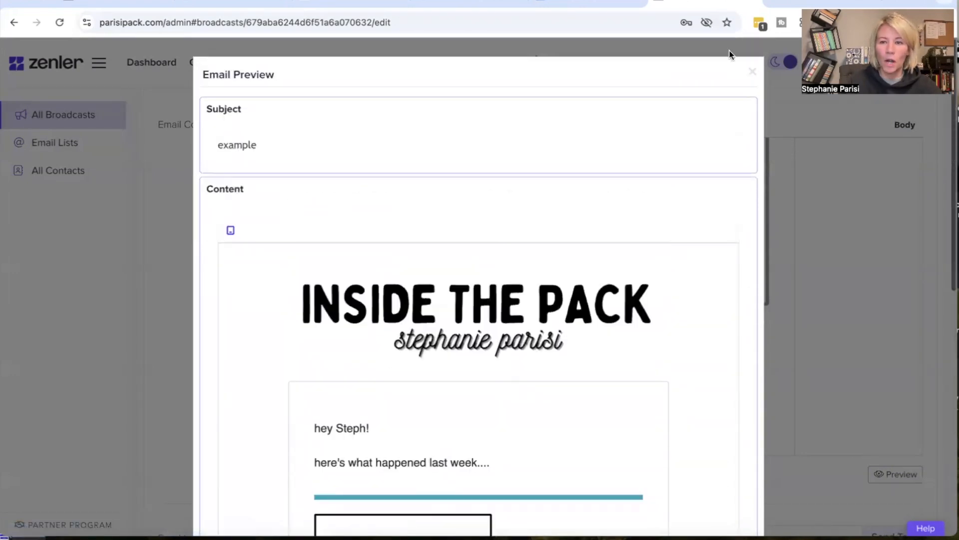
left_click(754, 74)
Duplicate a spacer and move the copy between the "watch it here!" button and the signature.
scroll(606, 367, "down", 2)
left_click(607, 368)
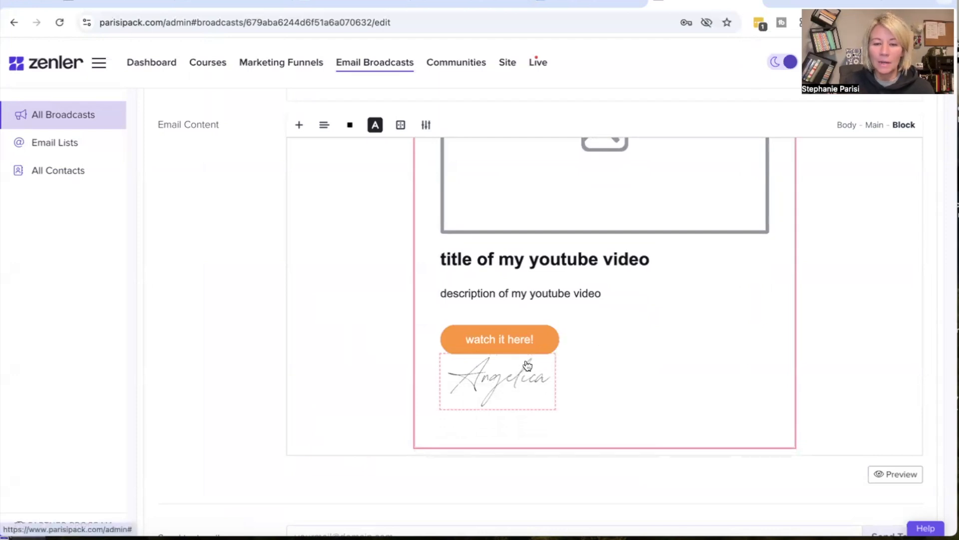
left_click(518, 381)
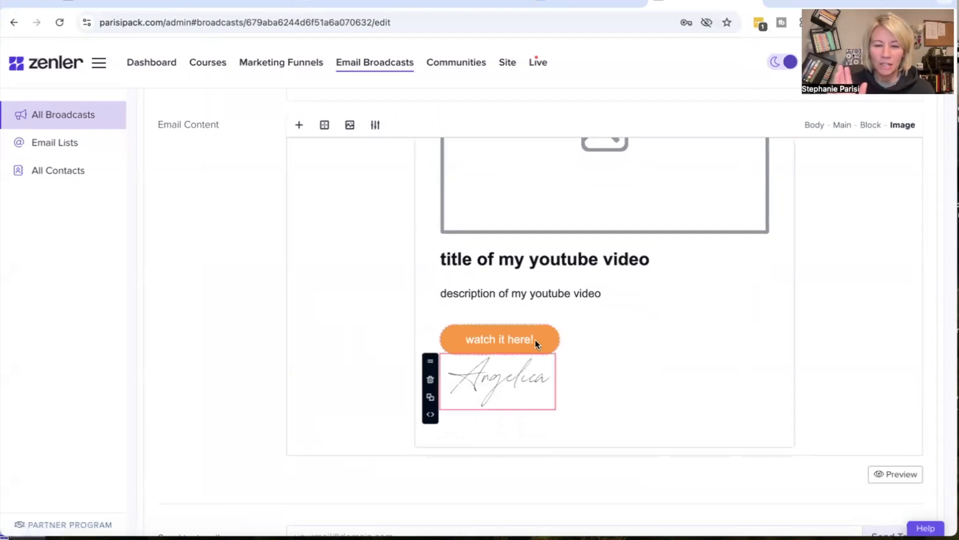
left_click(552, 325)
left_click(547, 335)
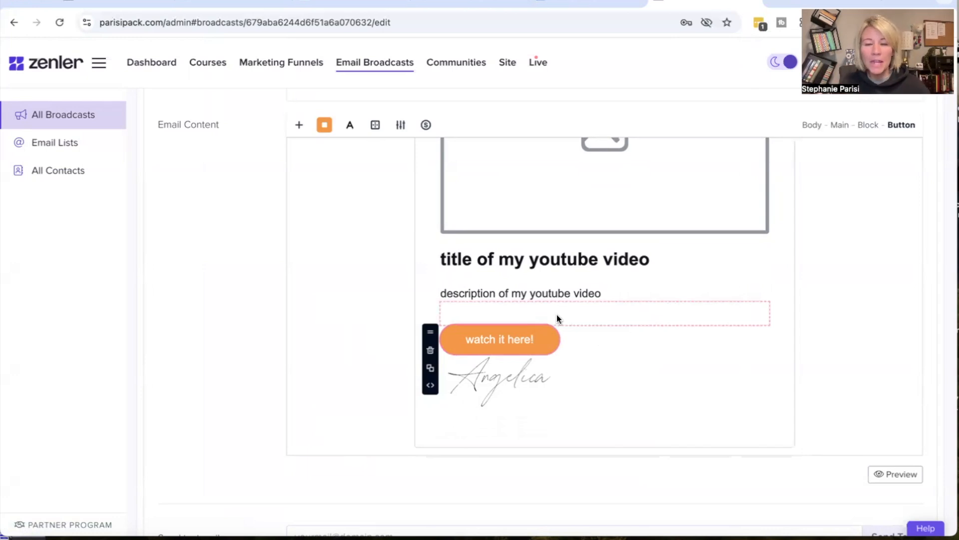
left_click(558, 319)
left_click_drag(557, 314, 509, 278)
left_click_drag(433, 294, 437, 359)
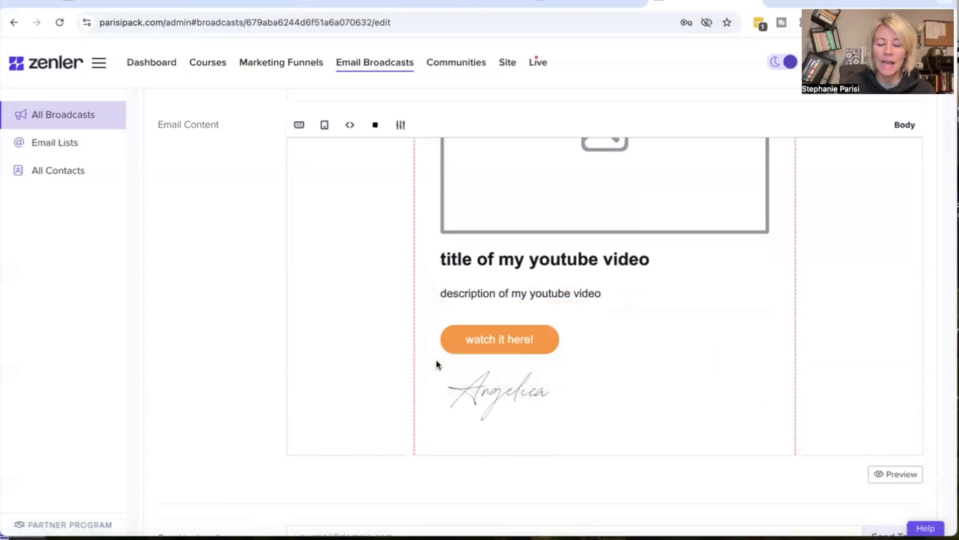
Duplicate the teal divider and the spacer beneath it, placing the copies between the "watch it here!" button and the signature.
left_click(469, 367)
scroll(469, 369, "up", 5)
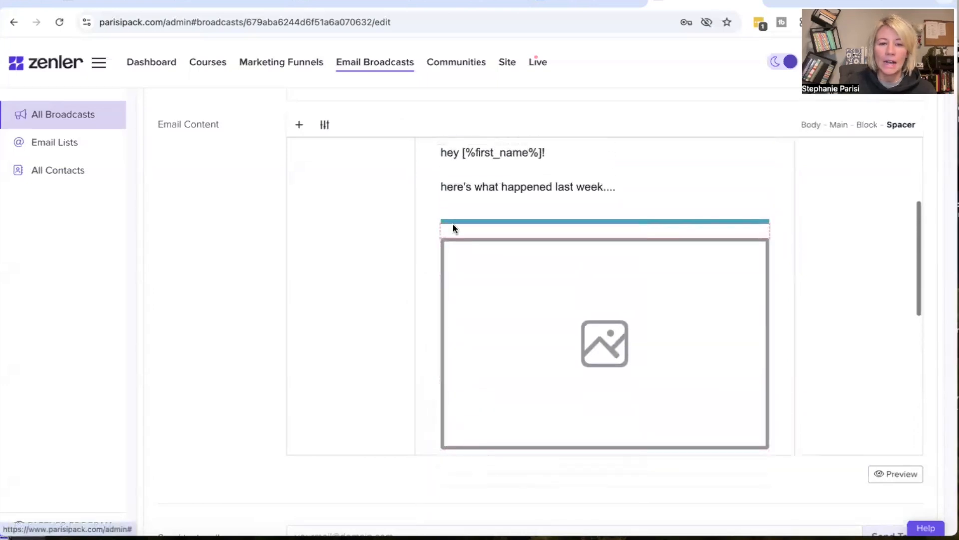
left_click(453, 226)
mouse_move(432, 235)
left_mouse_down()
mouse_move(444, 492)
mouse_move(462, 242)
mouse_move(433, 235)
mouse_move(436, 255)
left_mouse_up()
left_click(485, 220)
left_click(432, 258)
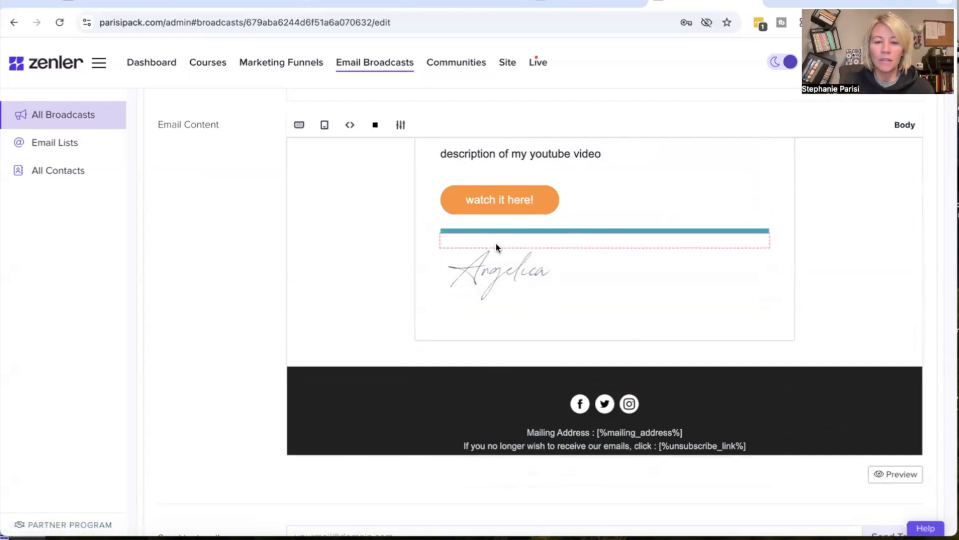
Duplicate the video title heading, move the copy below the second divider and change its text to "question of the week".
scroll(498, 248, "up", 2)
left_click(520, 187)
left_click(432, 222)
left_click_drag(433, 207, 443, 324)
triple_click(500, 326)
type("question of the week")
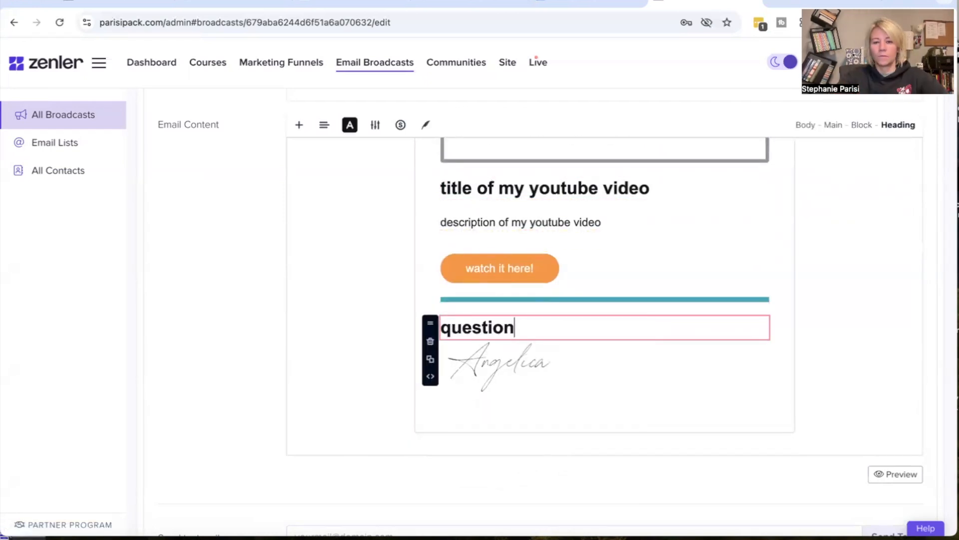
Place a copy of the description paragraph under the "question of the week" heading, reading "weekly question from facebook group".
left_click_drag(433, 241, 443, 381)
triple_click(520, 362)
type("weekly question from facebook group")
left_click(431, 382)
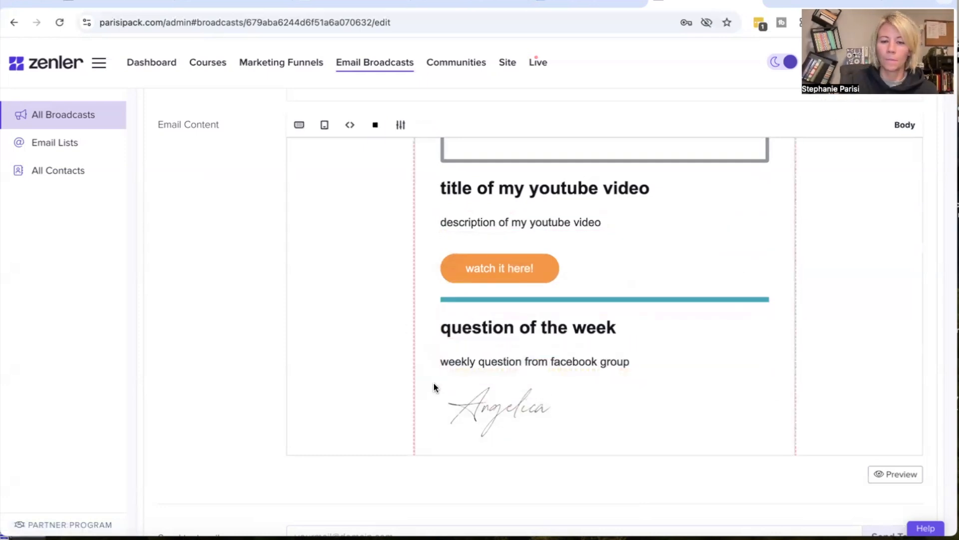
Duplicate the "watch it here!" button, move the copy below the weekly question and label it "chime in your thoughts?".
left_click(430, 297)
left_click_drag(430, 292, 434, 375)
triple_click(500, 399)
type("chime in your thoughts?")
Change the question paragraph to "what's my #1 productivity hack i use every day? give me a guess!" and the button label to "chime in here!".
triple_click(535, 362)
type("what's my #1 productivity hack i use every day? give me a guess!")
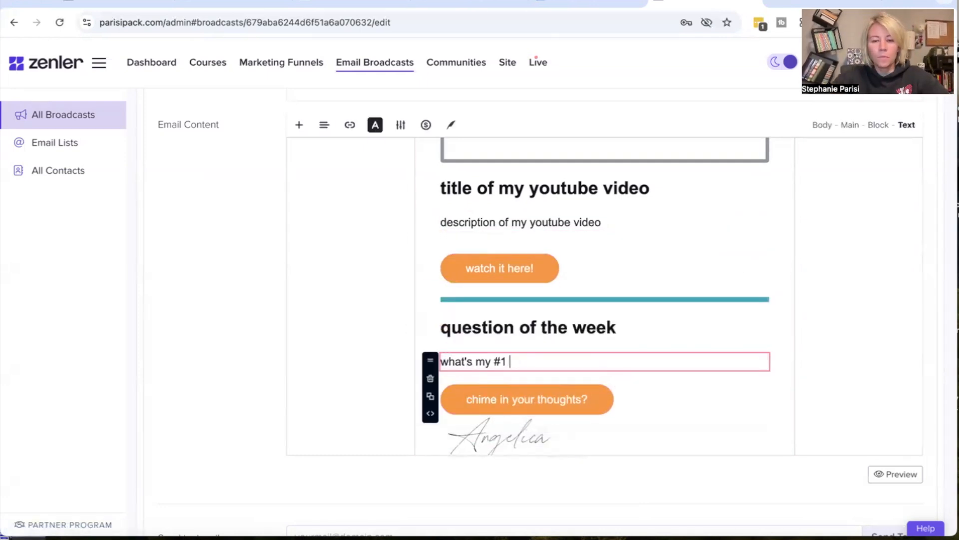
left_click(588, 417)
key("BackSpace")
key("BackSpace")
key("BackSpace")
key("BackSpace")
key("BackSpace")
key("BackSpace")
key("BackSpace")
key("BackSpace")
key("BackSpace")
key("BackSpace")
key("BackSpace")
key("BackSpace")
key("BackSpace")
key("BackSpace")
type("here!")
Duplicate the teal divider and its spacer and move the copies below the "chime in here!" button.
left_click_drag(431, 357, 452, 377)
left_click(431, 422)
left_click_drag(431, 258, 445, 412)
Duplicate the "question of the week" heading, move the copy below the newest divider and change it to "one of my favorite things".
scroll(494, 316, "down", 2)
left_click(528, 166)
left_click_drag(431, 195, 434, 325)
triple_click(520, 314)
type("one of my favorite things")
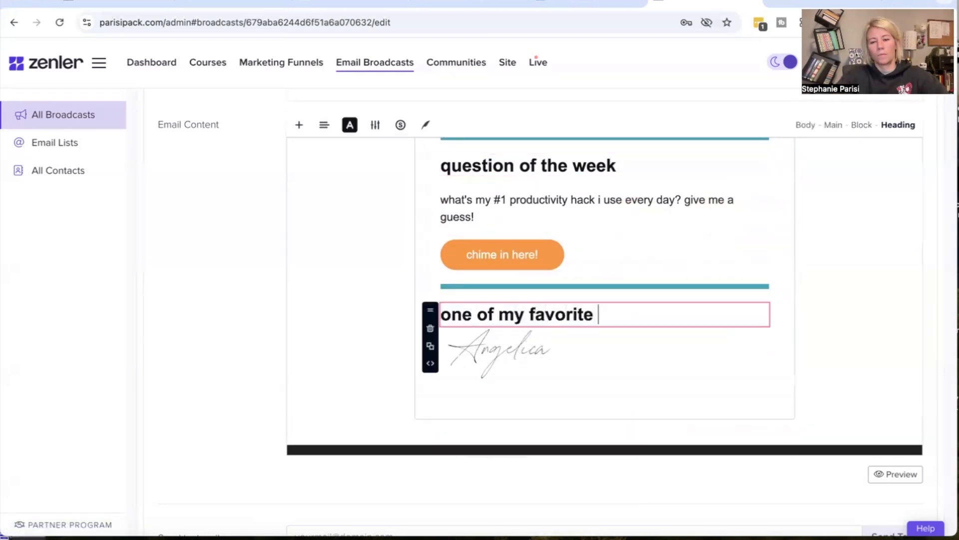
Add a paragraph below the heading reading "every week i share something i love, occasionally these items are affiliate products i represent, thanks for supporting my business!".
left_click(460, 232)
left_click_drag(431, 267, 442, 334)
left_click(500, 200)
left_click_drag(431, 233, 460, 353)
triple_click(460, 353)
type("every week i share something i love, occasionally these items are affiliate products i represent, thanks for supporting my busines")
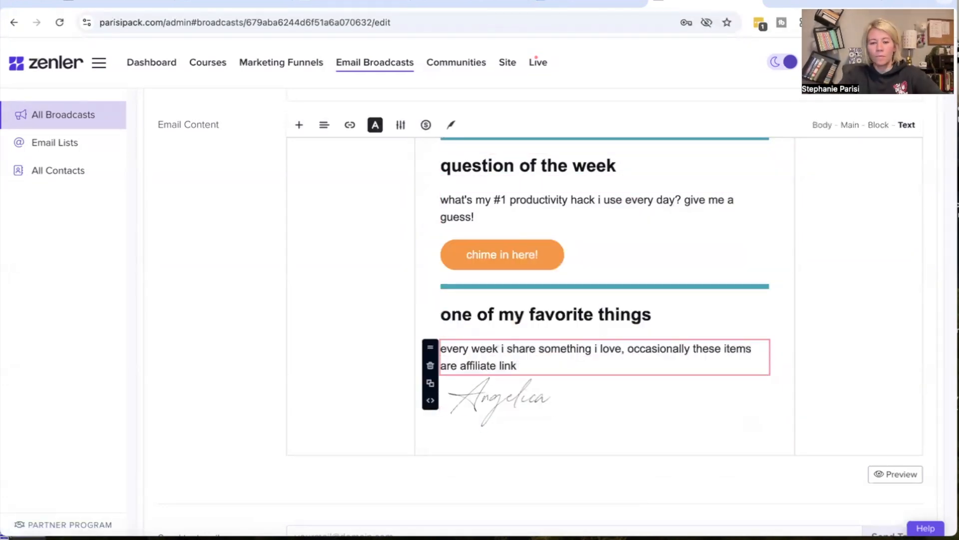
type("s!")
Set the affiliate disclaimer paragraph's text size to 13 and make it italic.
left_click(401, 125)
double_click(414, 251)
type("13")
triple_click(520, 357)
key("super+i")
left_click(602, 384)
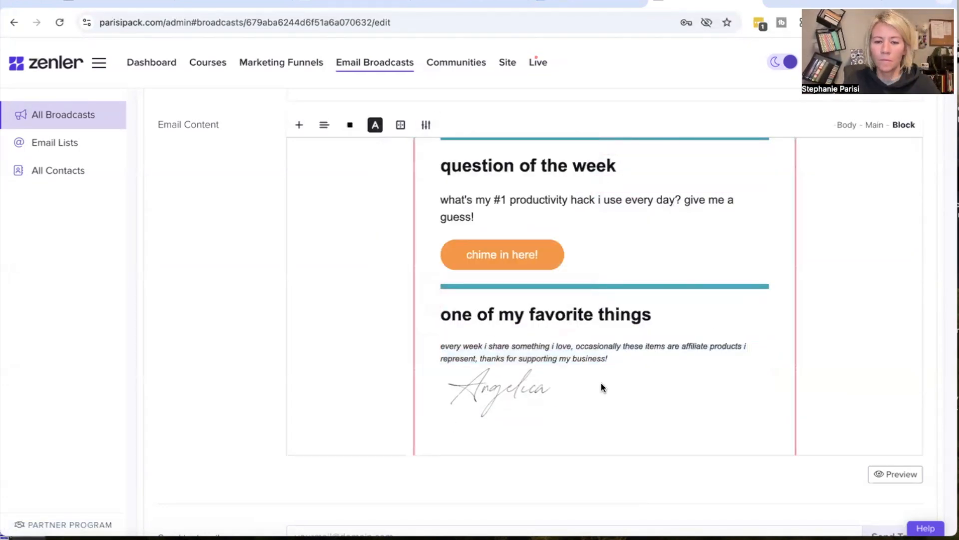
Place a copy of the placeholder image below the affiliate disclaimer, followed by a copy of the "one of my favorite things" heading.
scroll(510, 178, "down", 4)
left_click(520, 252)
scroll(521, 225, "up", 2)
left_click(530, 133)
left_click_drag(431, 166, 432, 300)
scroll(499, 225, "up", 4)
left_click(499, 155)
left_click_drag(431, 194, 431, 265)
Add a paragraph copy under the heading below the new image, reading "short description about the item and why i like it.".
scroll(500, 215, "up", 5)
left_click(500, 165)
left_click(430, 192)
triple_click(499, 238)
type("short description about the item and why i like it.")
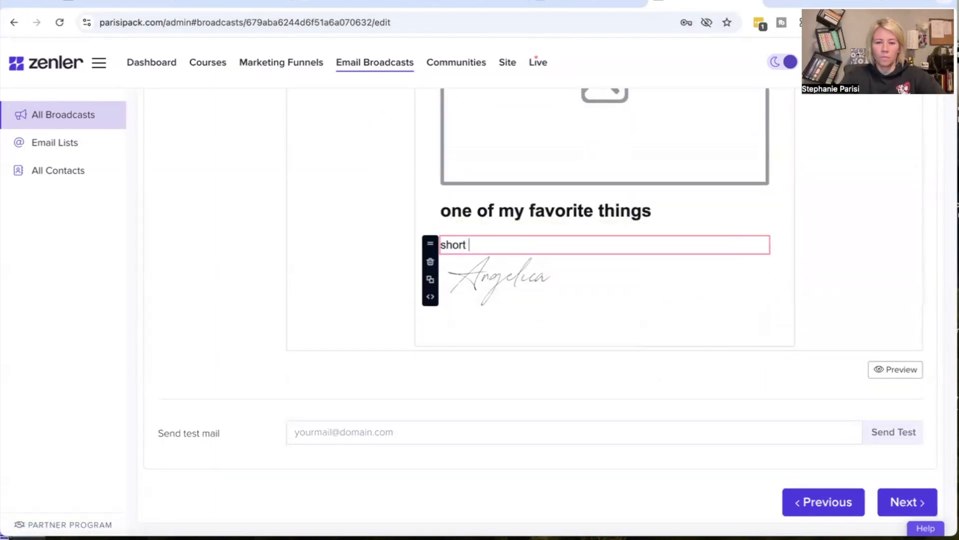
Duplicate the "chime in here!" button and move the copy below the item description.
left_click(499, 229)
left_click(429, 264)
left_click_drag(431, 229, 431, 252)
Duplicate the teal divider and its spacer and move the copies between the last button and the signature.
scroll(500, 215, "up", 6)
left_click(460, 231)
left_click(430, 261)
left_click(428, 301)
scroll(469, 215, "up", 5)
mouse_move(431, 159)
left_mouse_down()
mouse_move(471, 352)
mouse_move(526, 192)
left_mouse_up()
left_click(526, 189)
left_click(430, 221)
left_click_drag(430, 186, 431, 200)
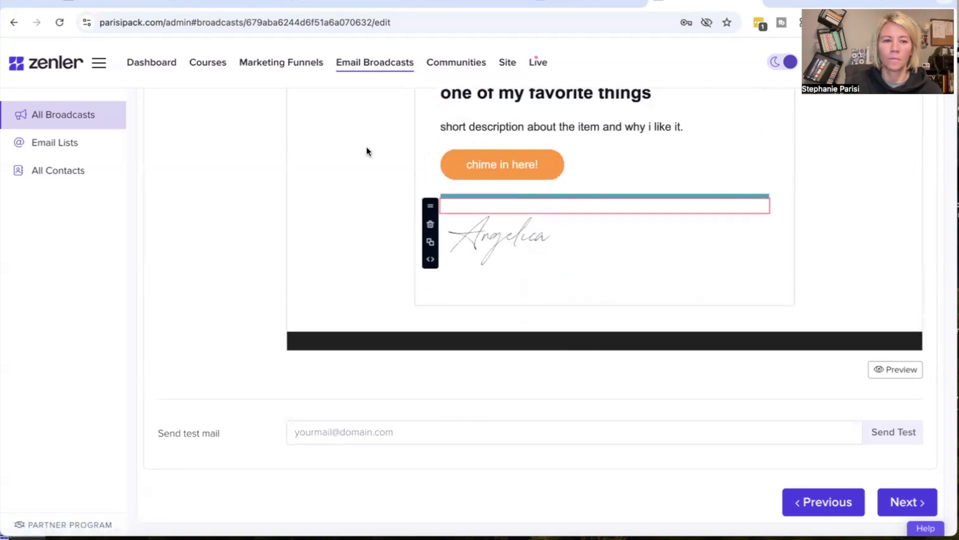
Place a copy of the placeholder image below the last teal divider, above the signature.
scroll(367, 146, "up", 4)
scroll(572, 272, "down", 5)
mouse_move(430, 150)
left_mouse_down()
mouse_move(449, 335)
mouse_move(438, 259)
mouse_move(440, 300)
left_mouse_up()
scroll(572, 272, "up", 5)
left_click_drag(430, 240, 447, 336)
scroll(488, 201, "up", 5)
Add a centered italic text copy below the new image, reading "type out quote of the week here".
scroll(559, 392, "up", 10)
left_click(502, 336)
left_click(325, 283)
scroll(559, 391, "down", 10)
type("type out quote of the week here")
key("super+i")
Duplicate the spacer above the quote text and move the copy between the quote and the signature.
left_click(499, 346)
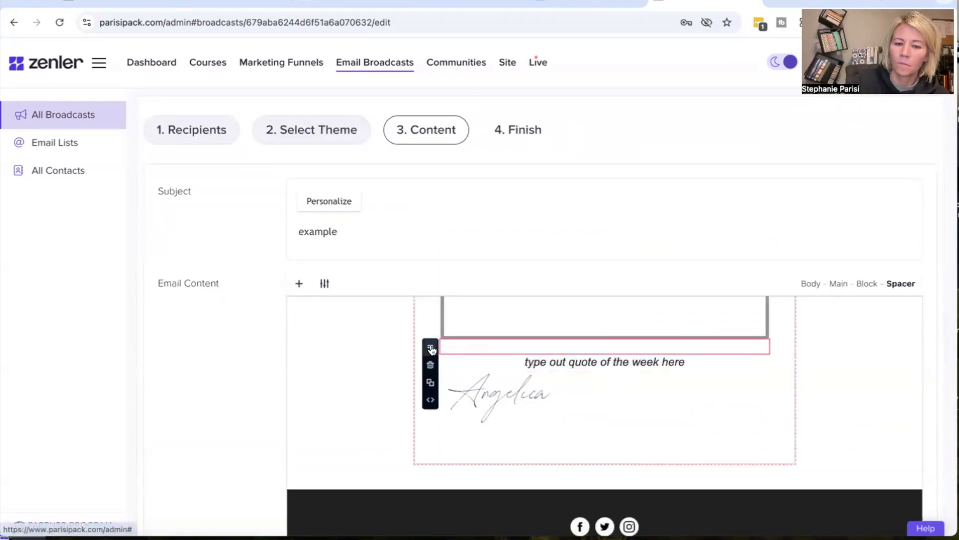
left_click(431, 381)
scroll(455, 375, "up", 5)
left_click(455, 377)
scroll(555, 353, "down", 5)
scroll(505, 366, "up", 5)
mouse_move(430, 372)
left_mouse_down()
mouse_move(477, 407)
mouse_move(475, 379)
left_mouse_up()
Align the text block above the signature left and change its text to "cheers!".
left_click(477, 358)
left_click(325, 284)
left_click(354, 356)
left_click(355, 356)
triple_click(555, 391)
type("cheers!")
Replace the signature image below "cheers!" with the sender's own signature image file, aligned left.
left_click(497, 425)
left_click(349, 287)
scroll(563, 351, "down", 3)
left_click(381, 425)
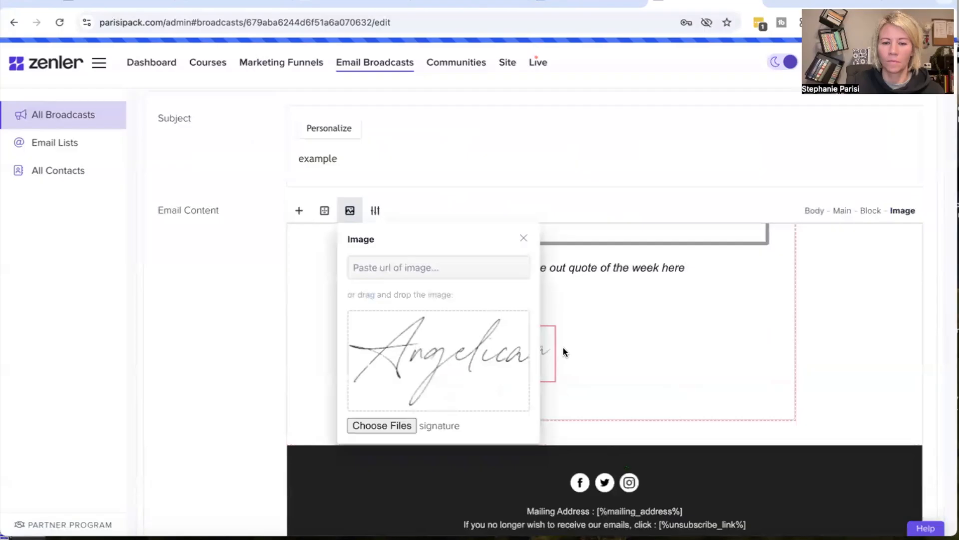
left_click(499, 344)
left_click(324, 210)
left_click(353, 287)
Duplicate the "cheers!" text below the signature and change the copy to "P.S. ready to grow your influence & profits online?".
left_click(465, 266)
left_click(430, 300)
left_click_drag(430, 283, 474, 356)
triple_click(462, 360)
type("P.S. ready to grow your influence & profits online?")
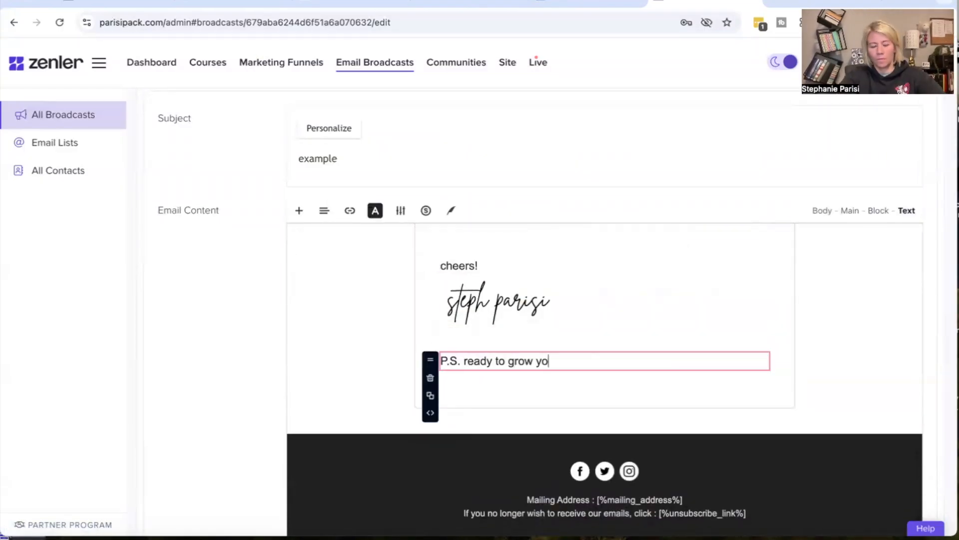
Add a copy of the orange button below the P.S. line, separated by a spacer, and label it "join the pack!".
left_click(448, 334)
scroll(500, 345, "up", 10)
left_click(502, 363)
left_click_drag(533, 440, 430, 416)
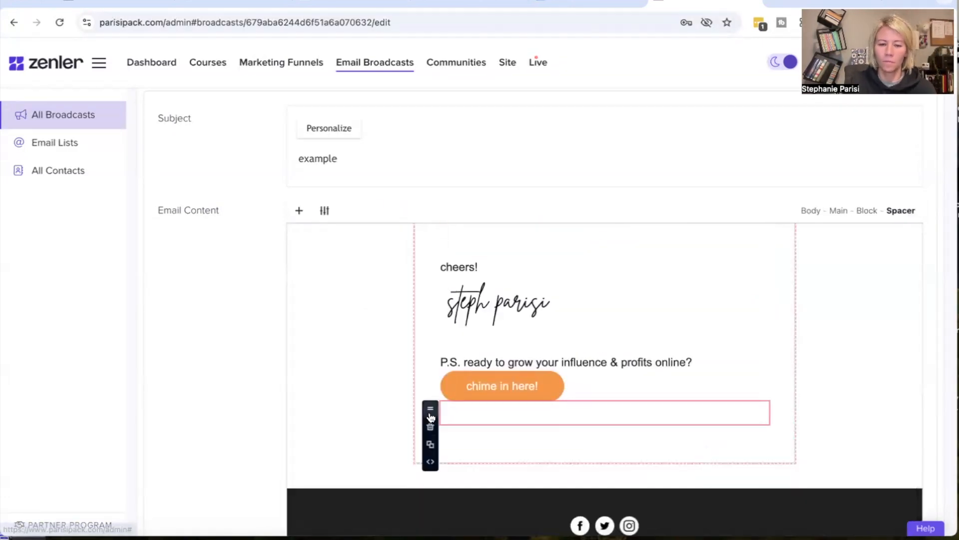
type("!")
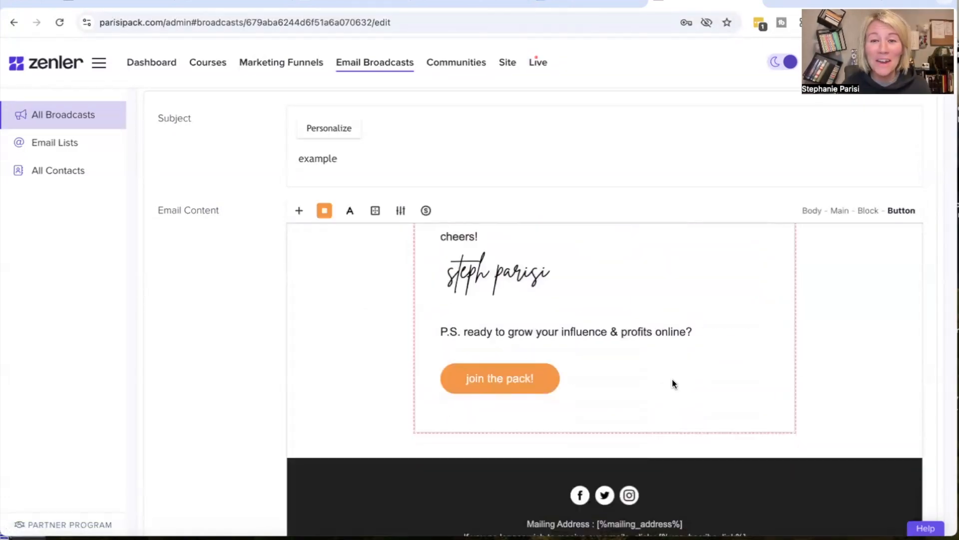
scroll(673, 383, "up", 10)
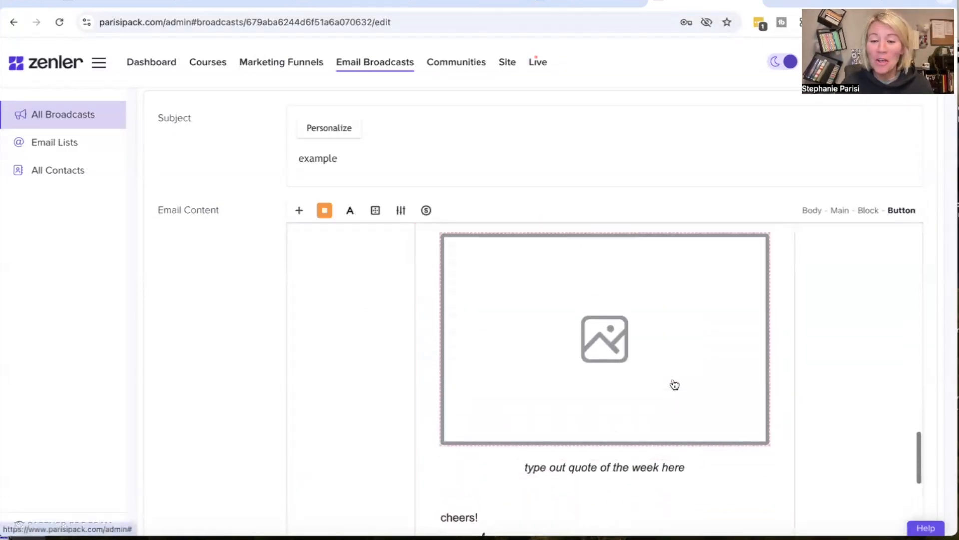
scroll(673, 383, "up", 2)
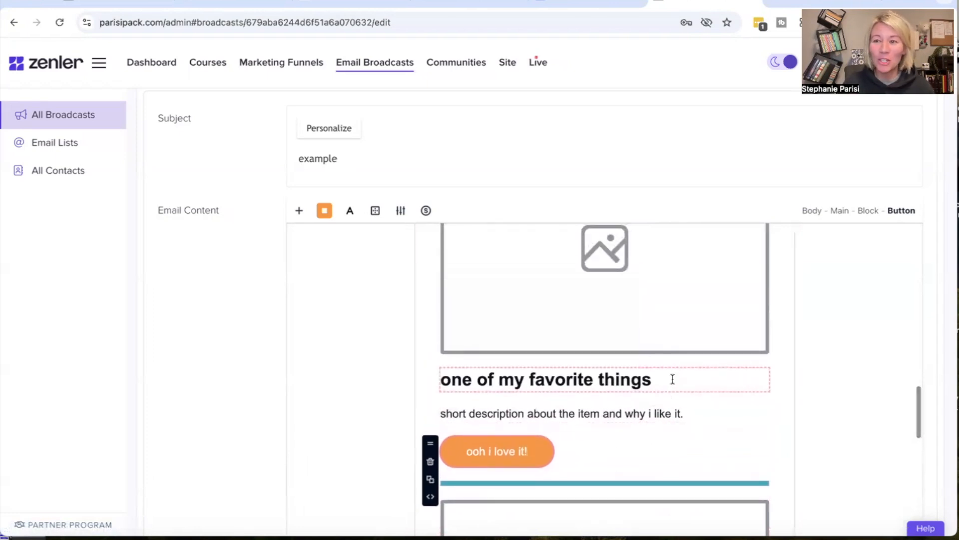
scroll(673, 379, "up", 10)
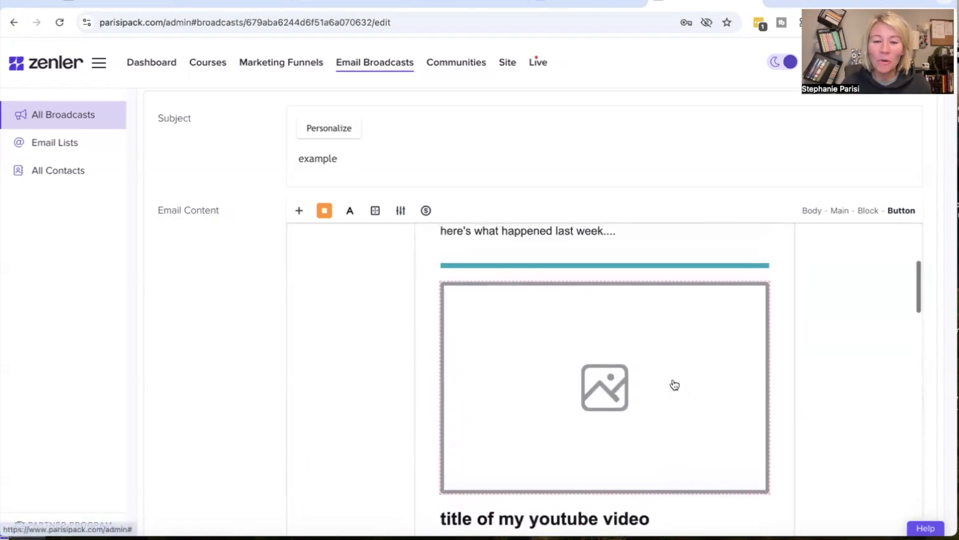
scroll(674, 384, "up", 5)
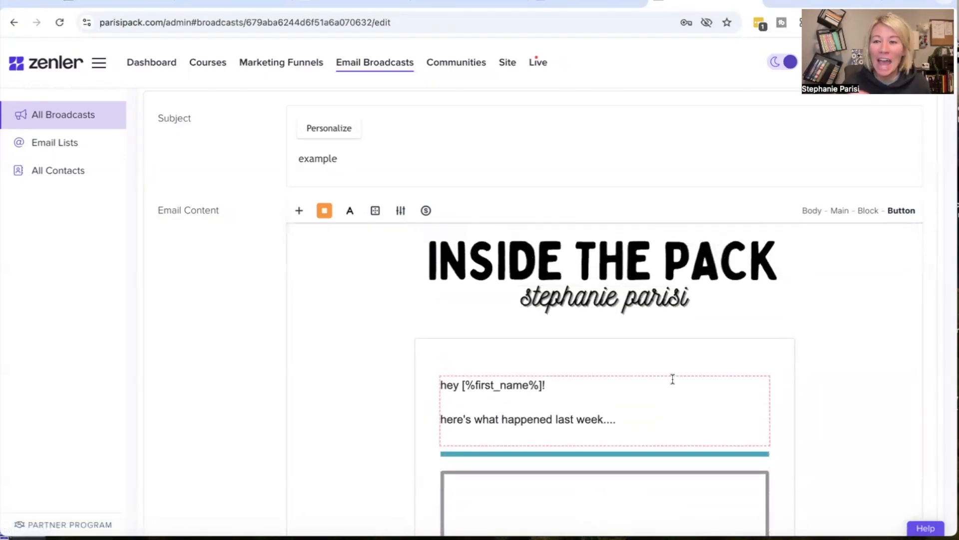